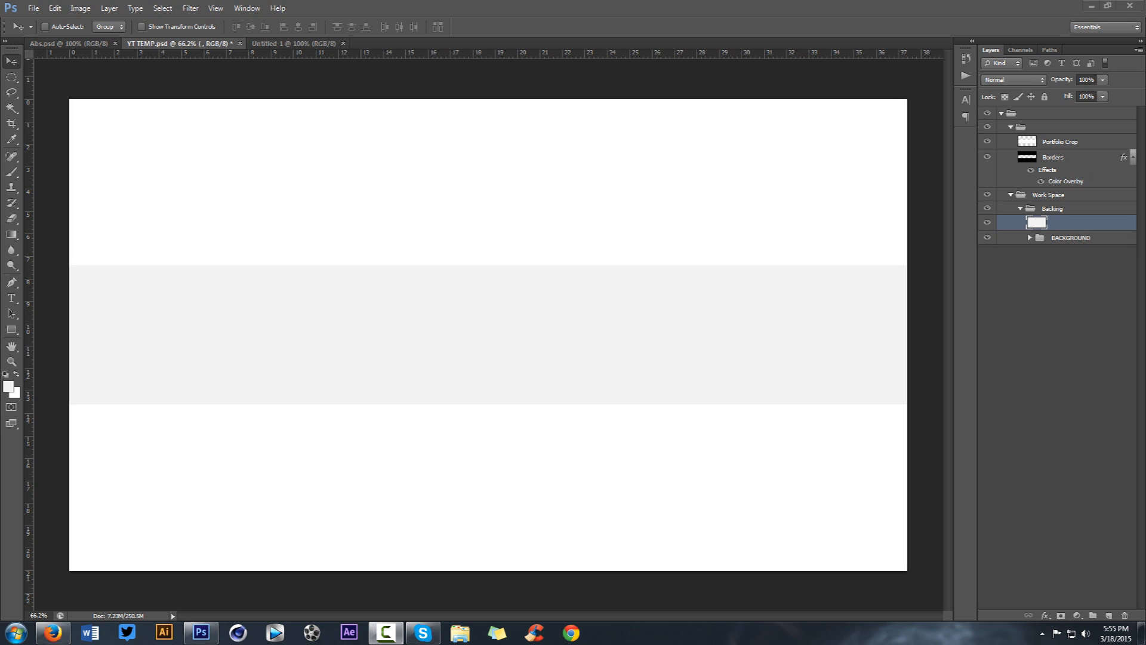
# Step: Look over the Abs.psd revamp design and examine the product packs in the SesOHQ Sellfy store in the browser
pyautogui.click(46, 45)
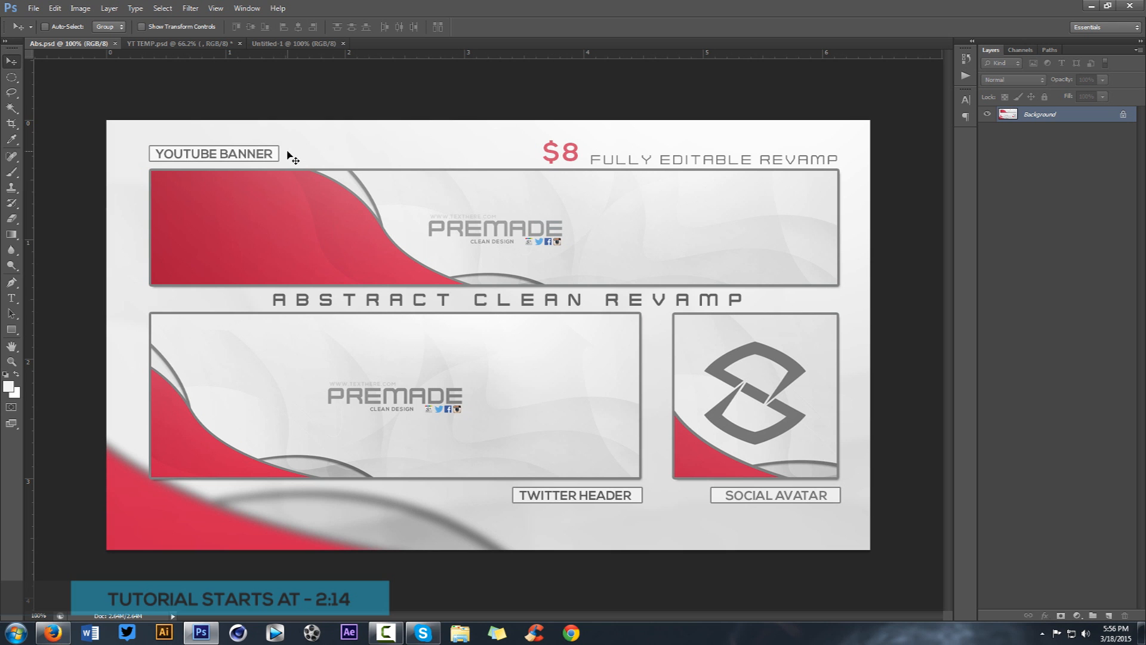
pyautogui.moveTo(1145, 116); pyautogui.dragTo(717, 5)
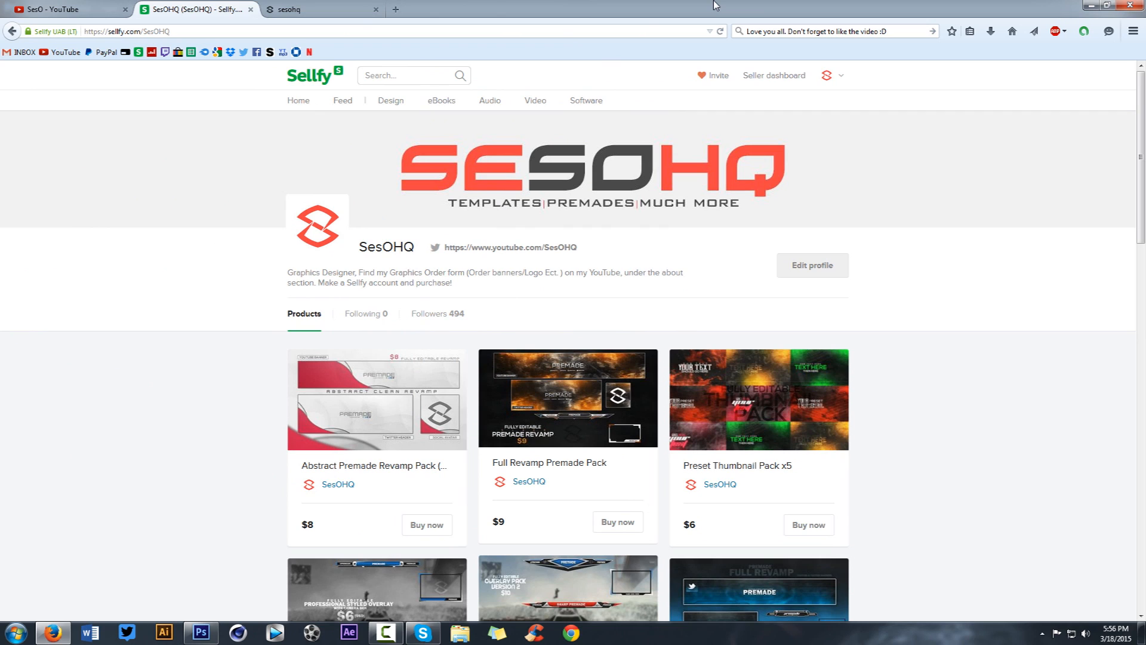
pyautogui.scroll(-15, 566, 190)
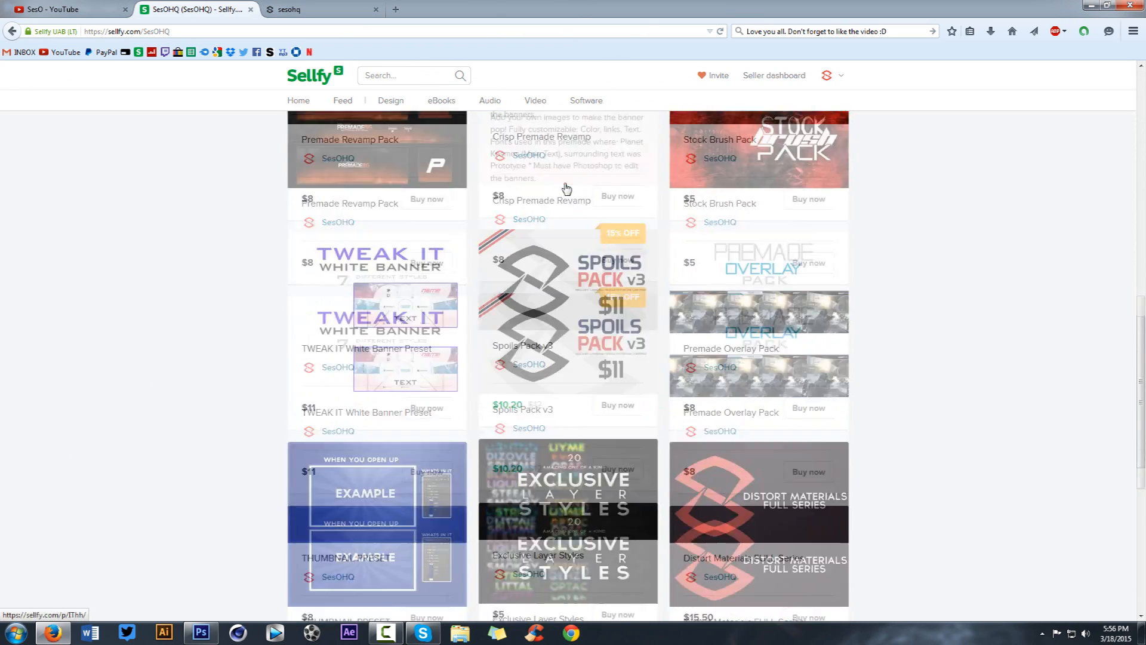
pyautogui.scroll(-1, 566, 189)
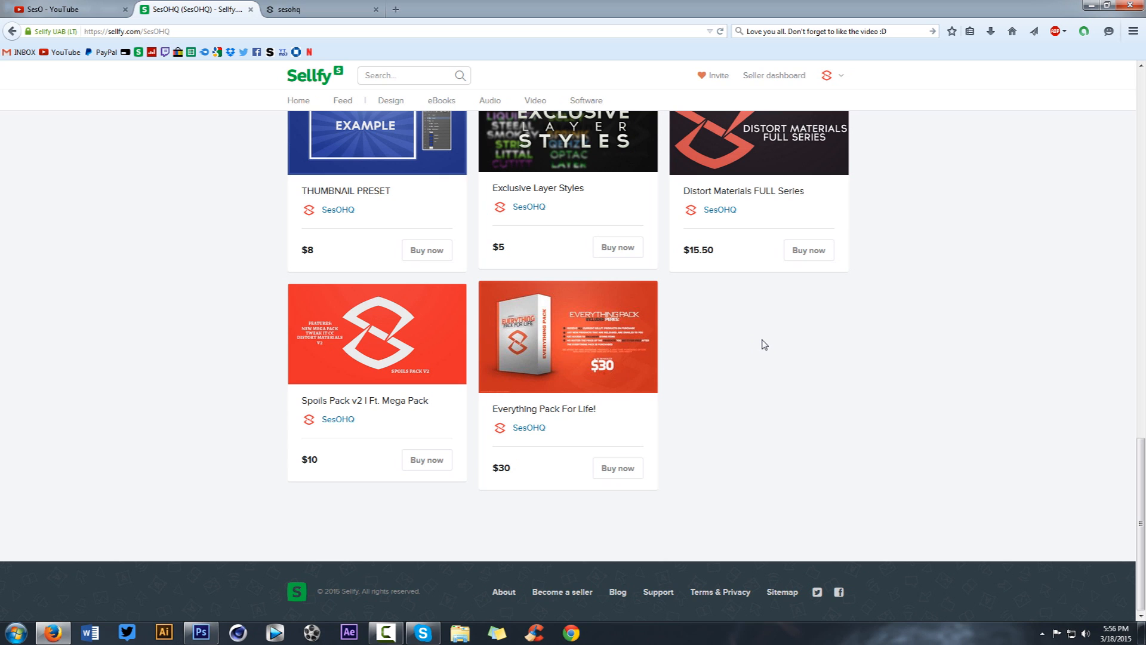
pyautogui.moveTo(563, 365)
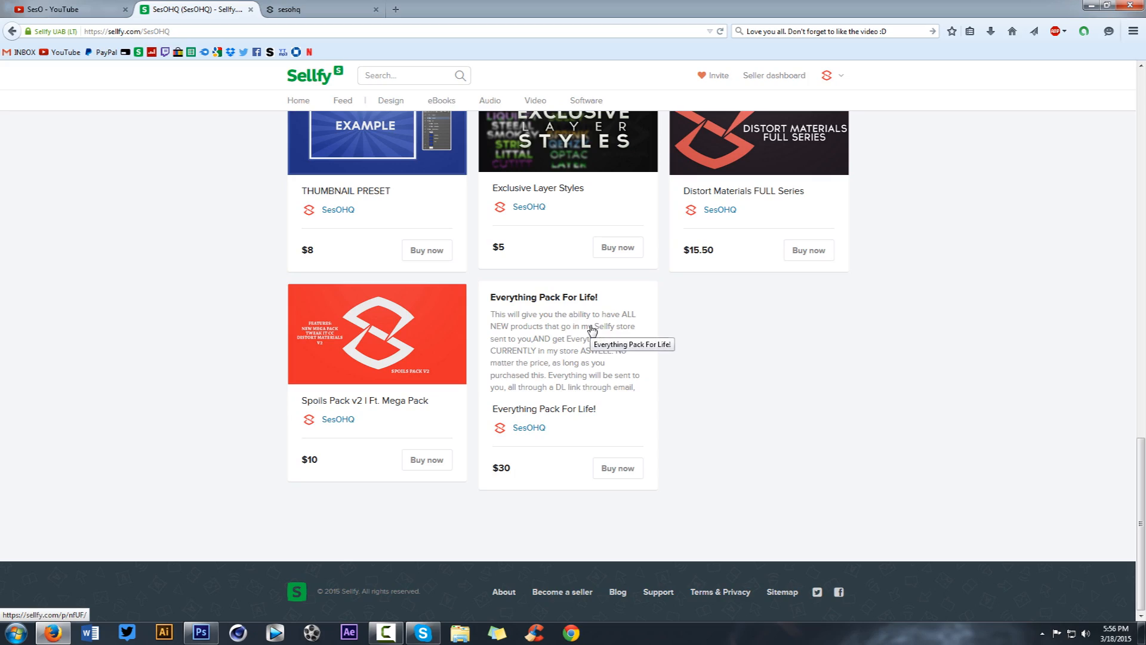
pyautogui.scroll(15, 393, 434)
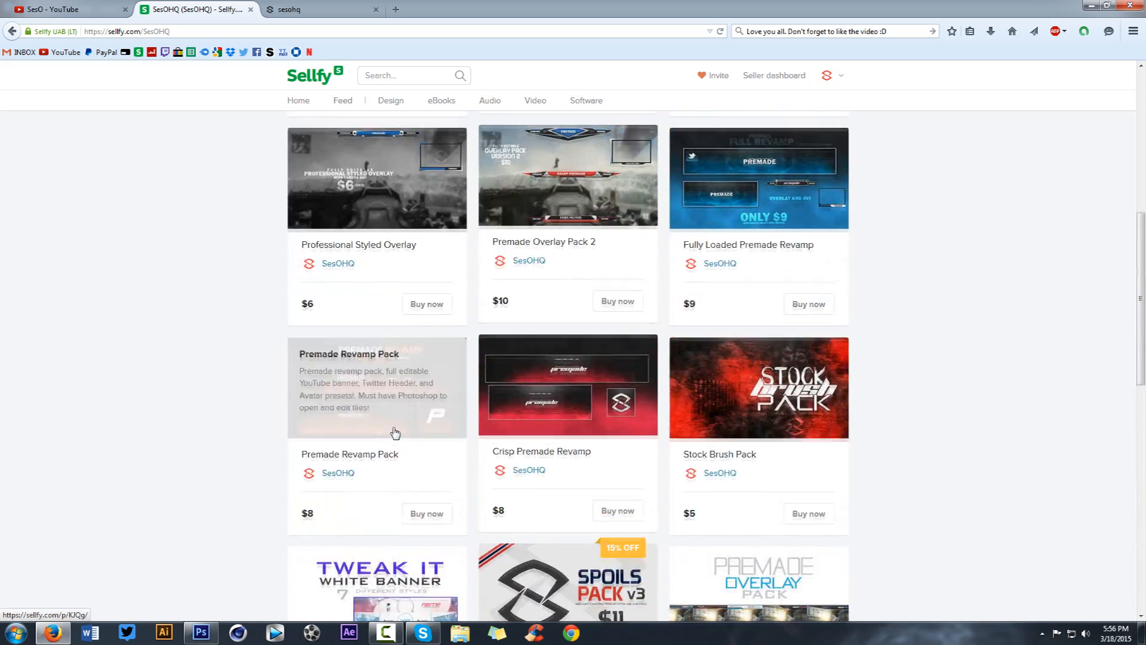
pyautogui.scroll(-15, 394, 431)
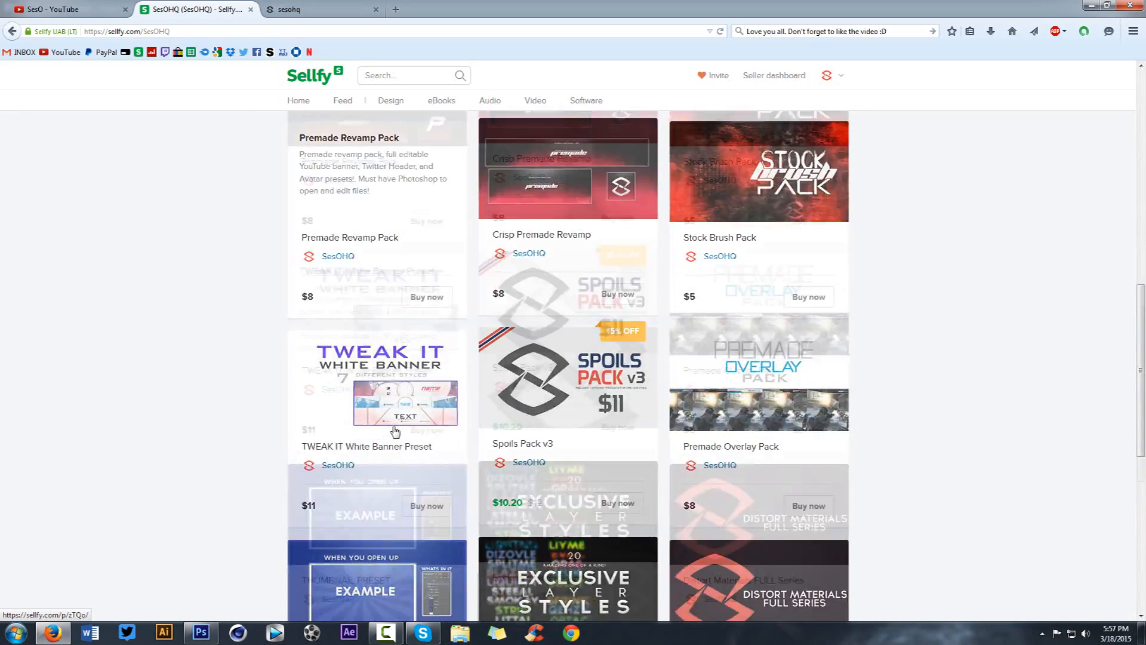
pyautogui.scroll(2, 391, 430)
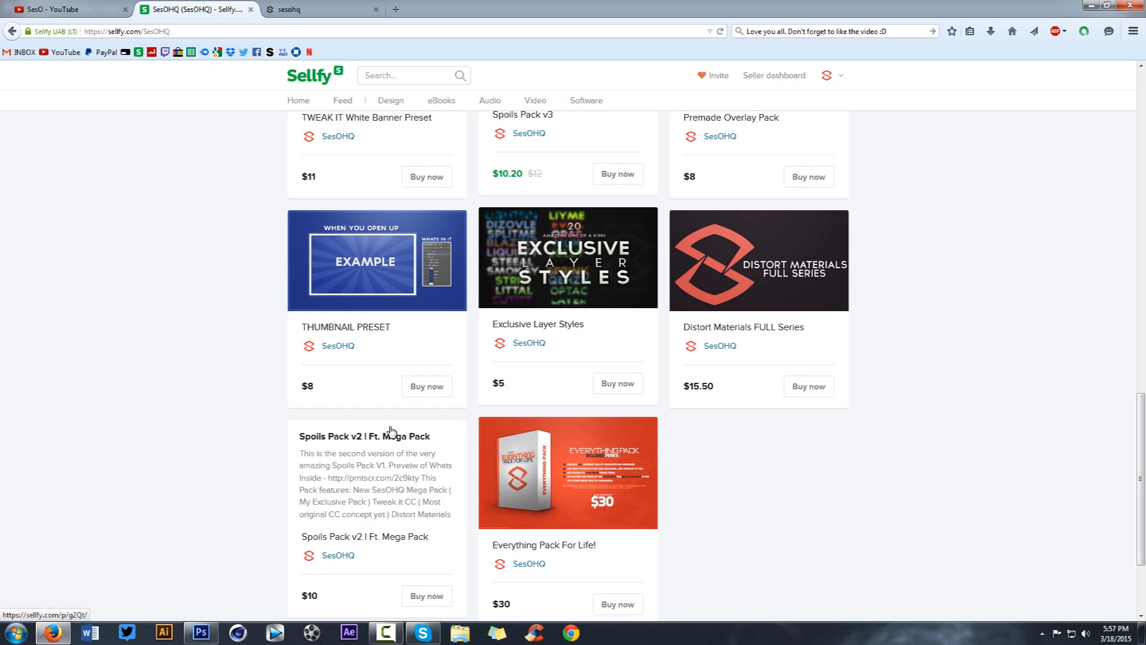
pyautogui.scroll(5, 391, 430)
pyautogui.scroll(-8, 392, 430)
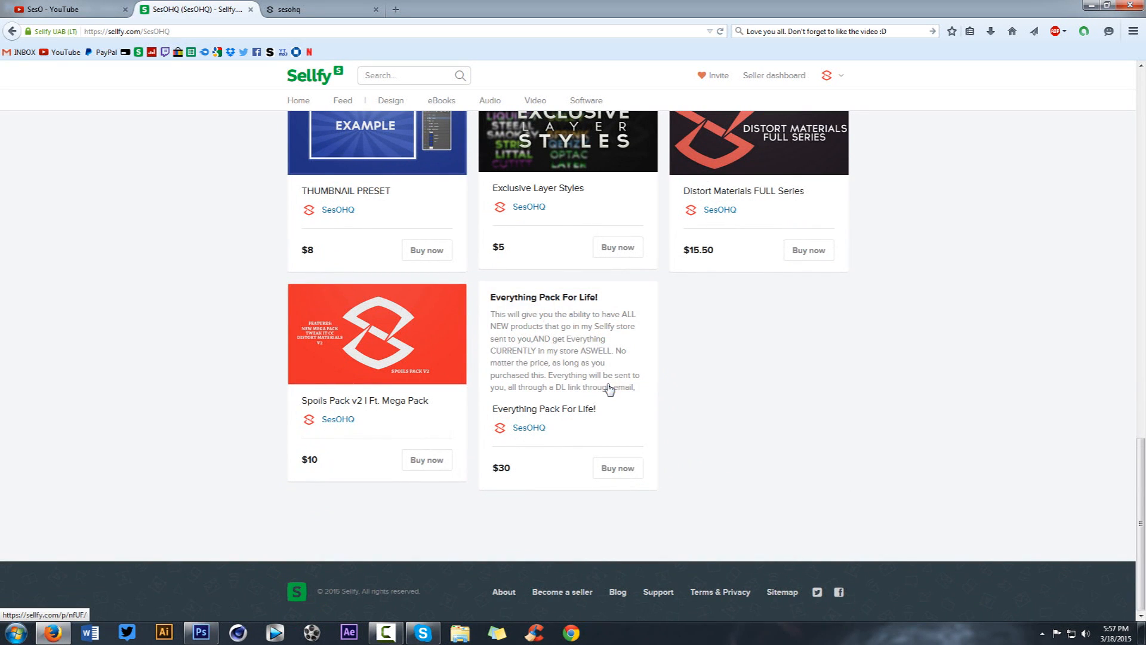
pyautogui.moveTo(640, 5); pyautogui.dragTo(739, 158)
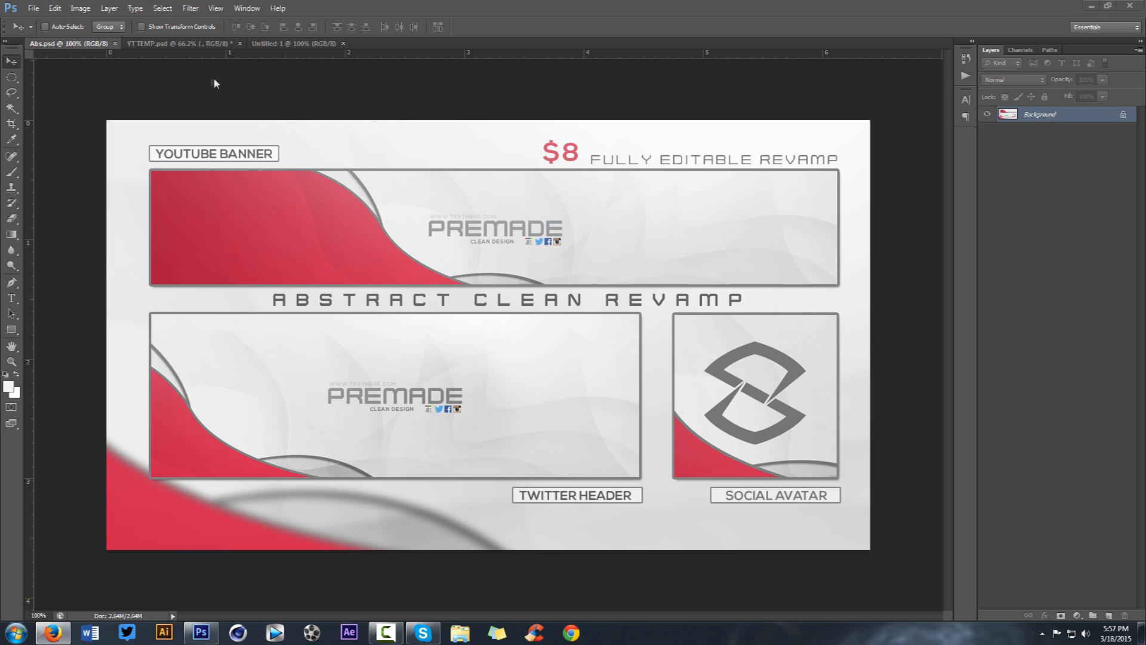
# Step: In YT TEMP.psd, recolour the banner's centre band with a slightly darker light grey
pyautogui.click(165, 48)
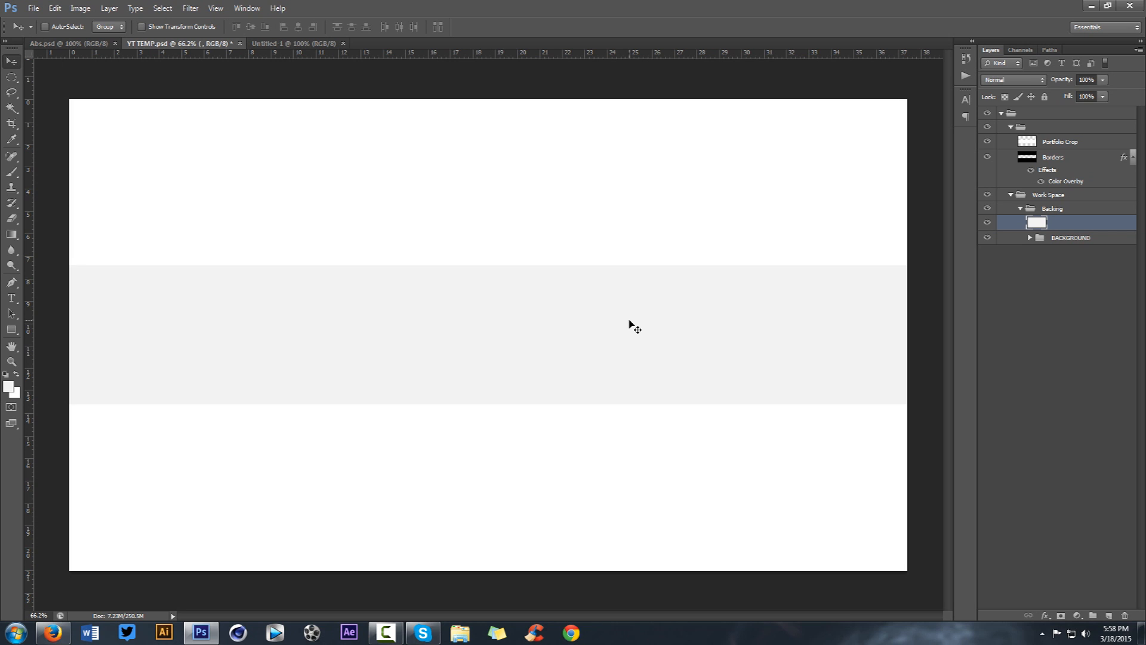
pyautogui.click(8, 385)
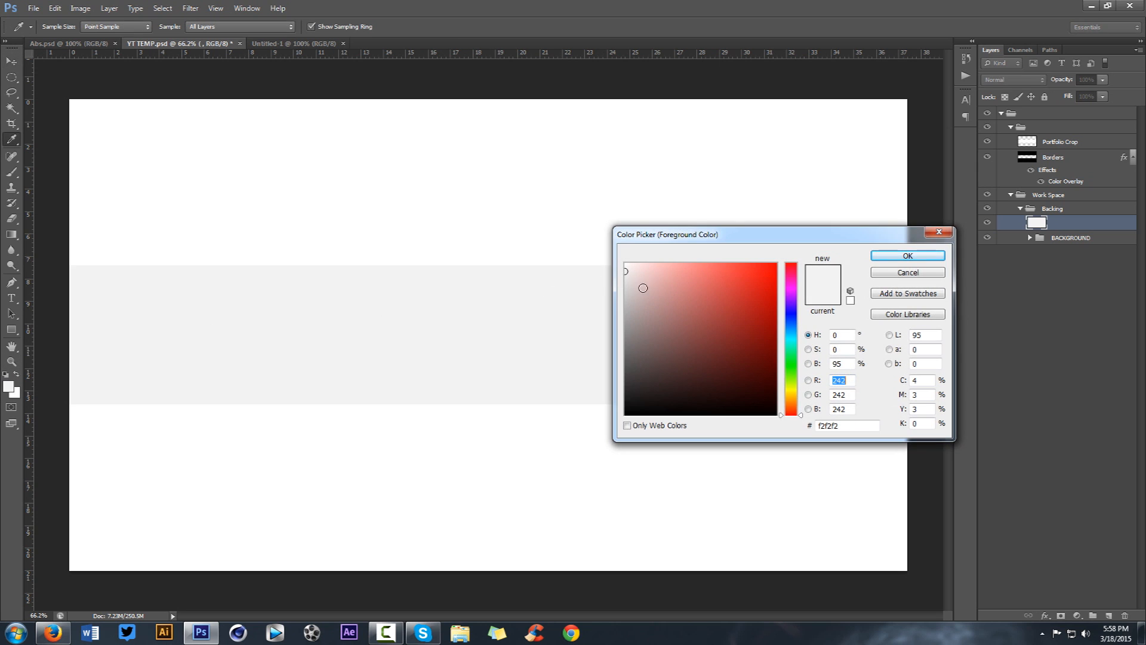
pyautogui.click(604, 266)
pyautogui.moveTo(605, 264); pyautogui.dragTo(539, 272)
pyautogui.click(874, 257)
pyautogui.press('v')
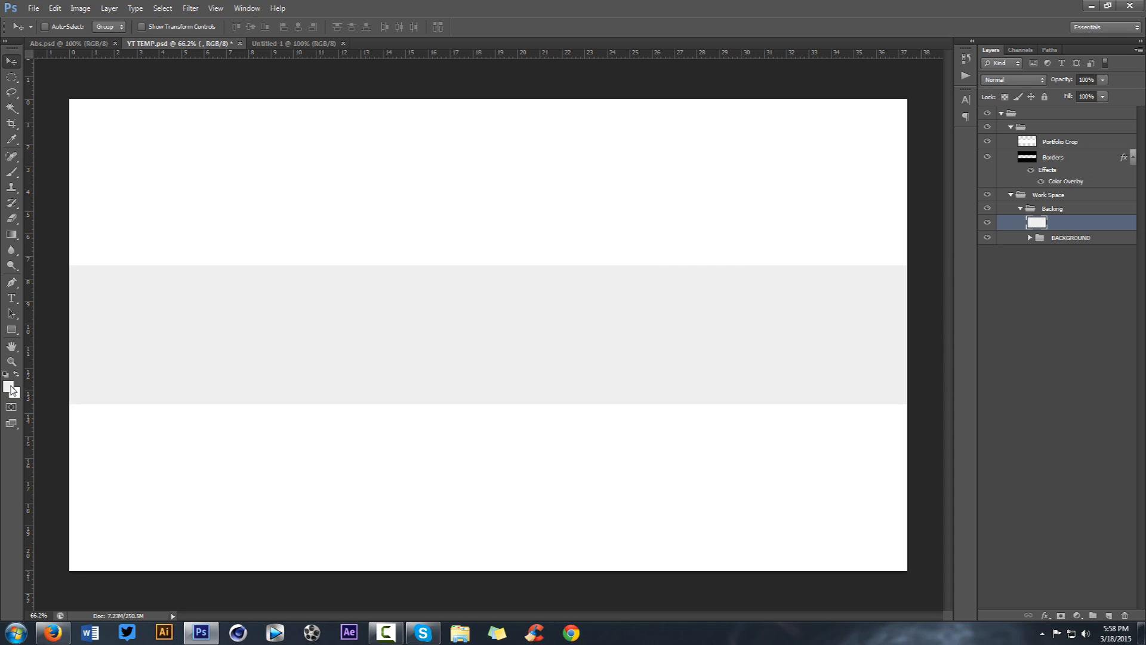
pyautogui.click(54, 48)
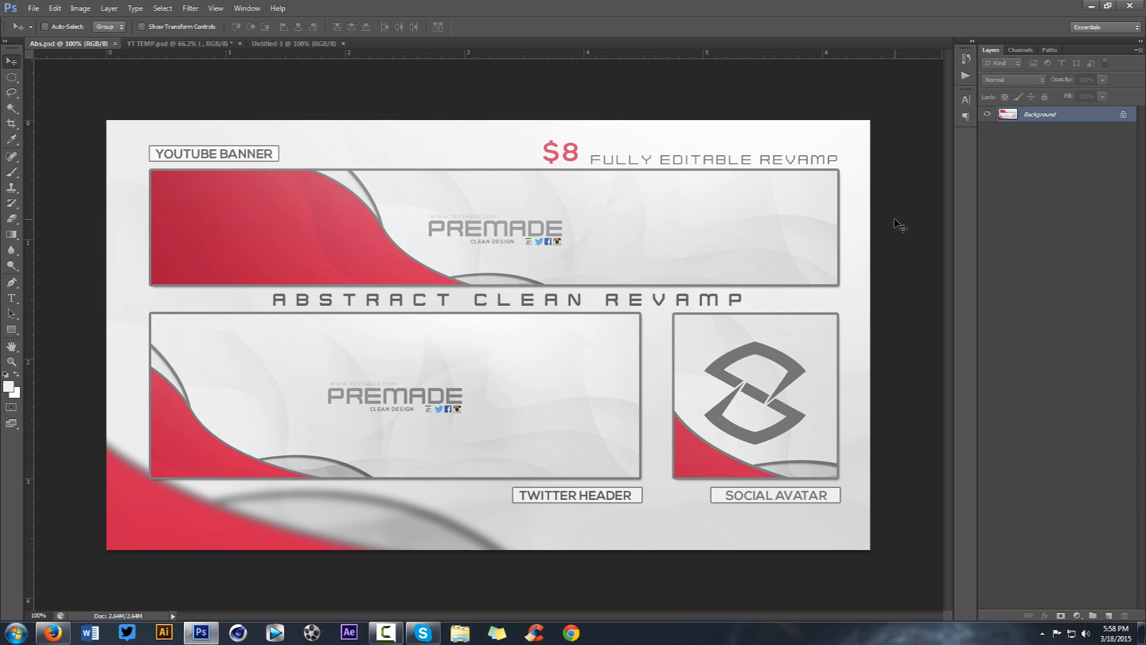
pyautogui.click(183, 45)
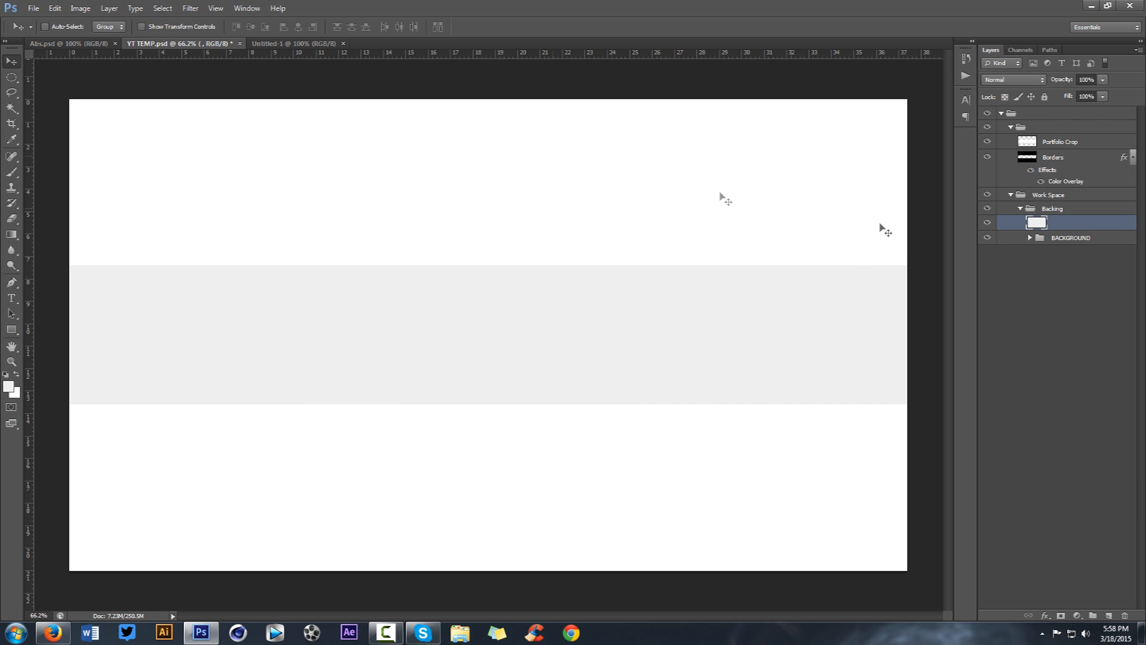
pyautogui.doubleClick(1067, 227)
pyautogui.click(713, 367)
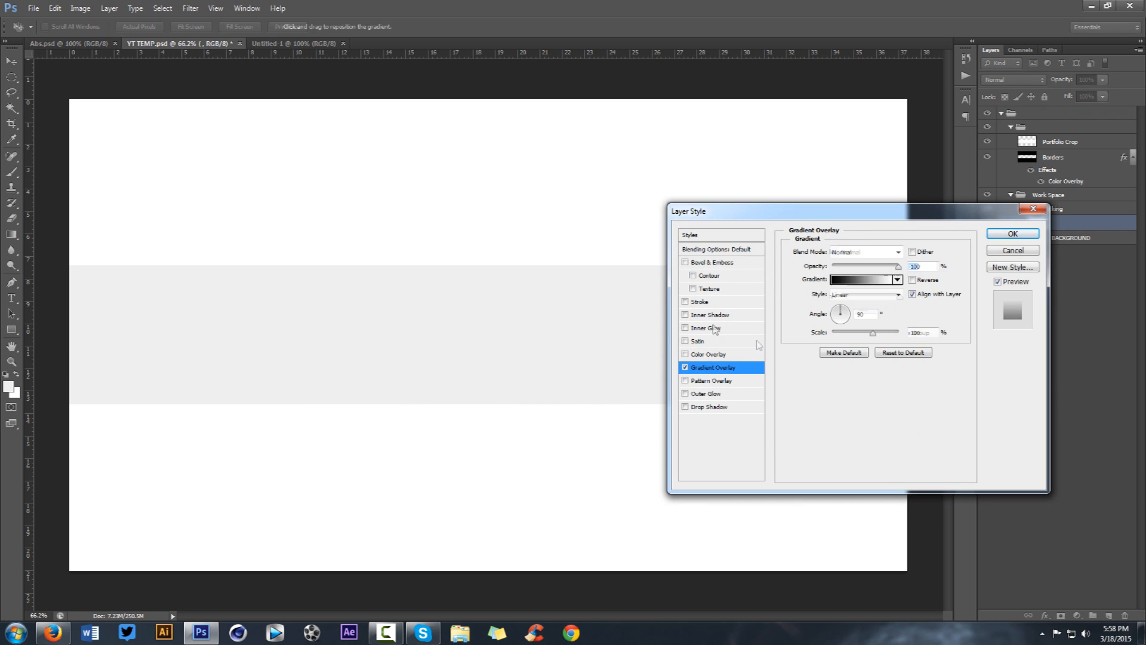
pyautogui.click(1018, 251)
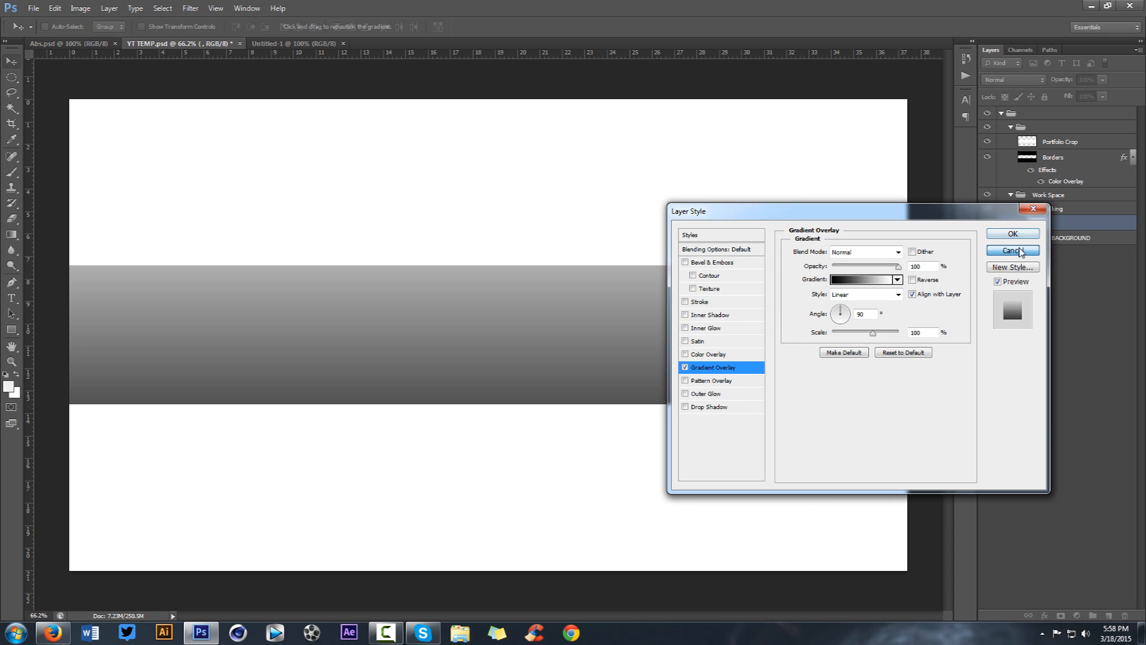
# Step: Create a new layer named 1 above the grey band layer in the Backing group
pyautogui.hotkey('ctrl', 'shift', 'n')
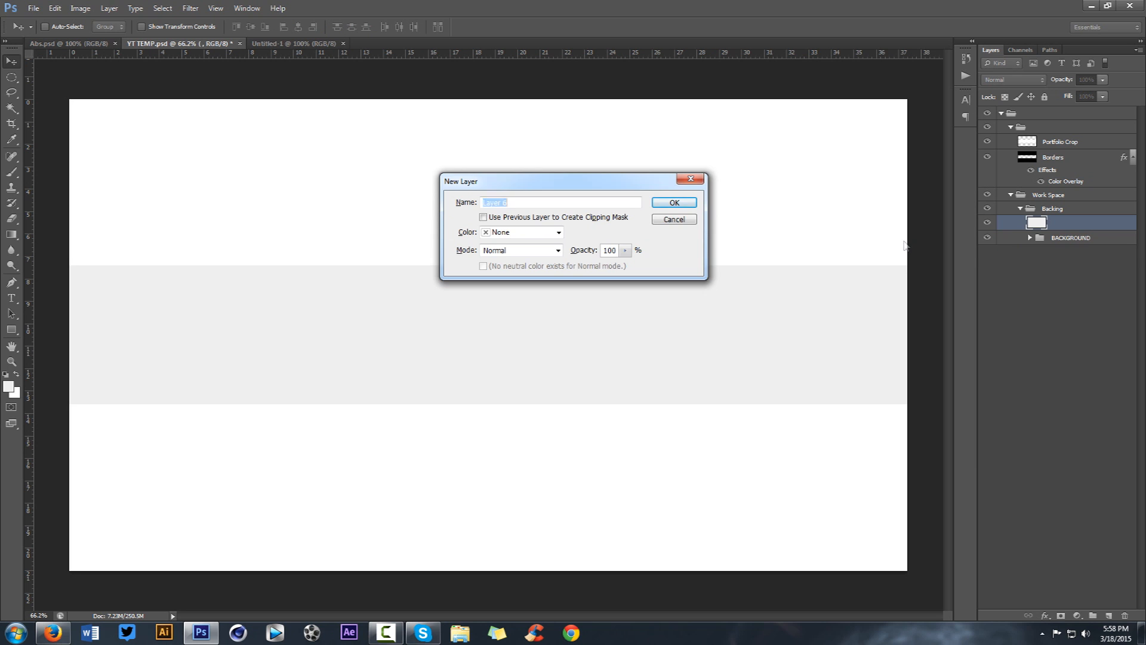
pyautogui.write('1')
pyautogui.press('Return')
# Step: Choose the soft round brush with 0% hardness and enlarge it to about 2772 px
pyautogui.press('b')
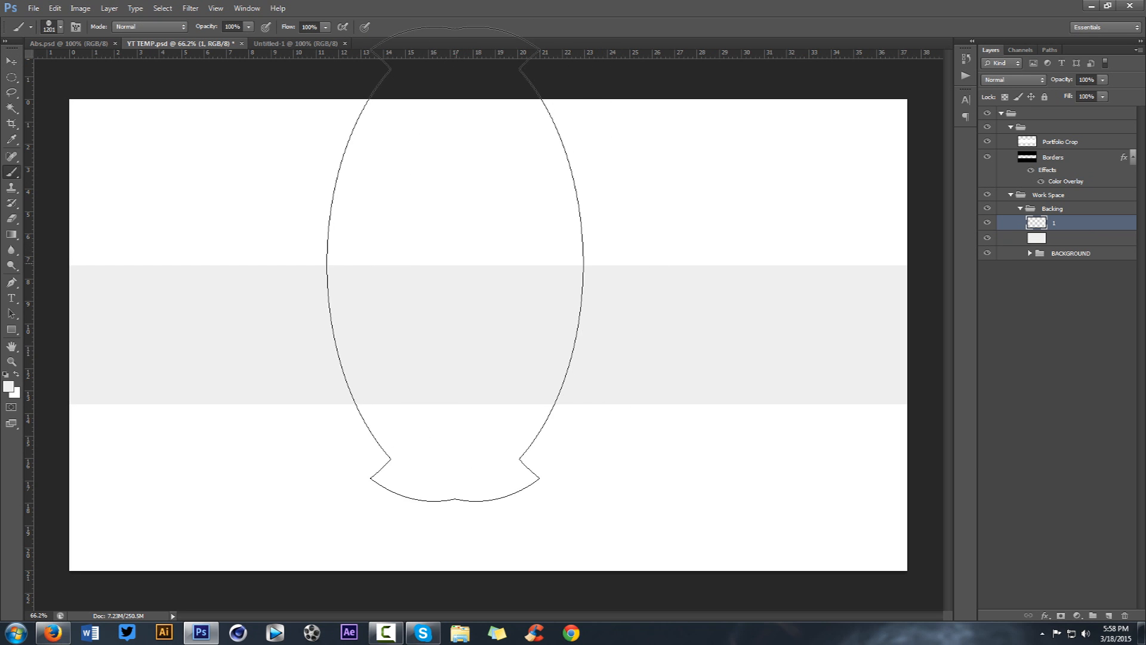
pyautogui.rightClick(453, 276)
pyautogui.click(471, 360)
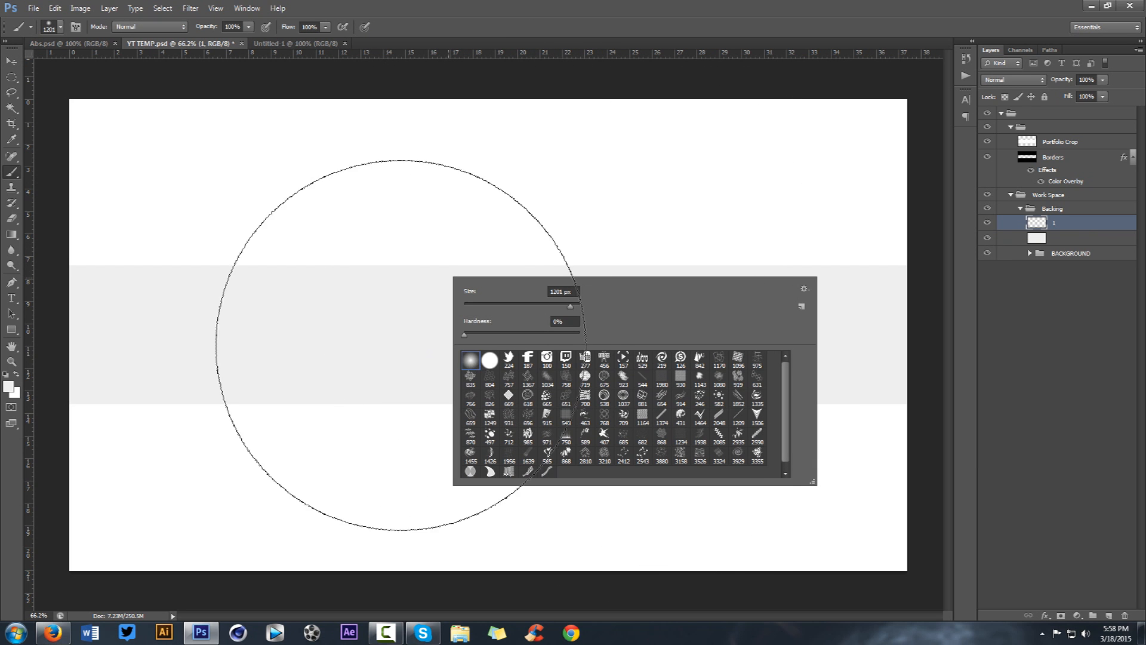
pyautogui.click(368, 340)
pyautogui.moveTo(291, 337); pyautogui.dragTo(463, 331)
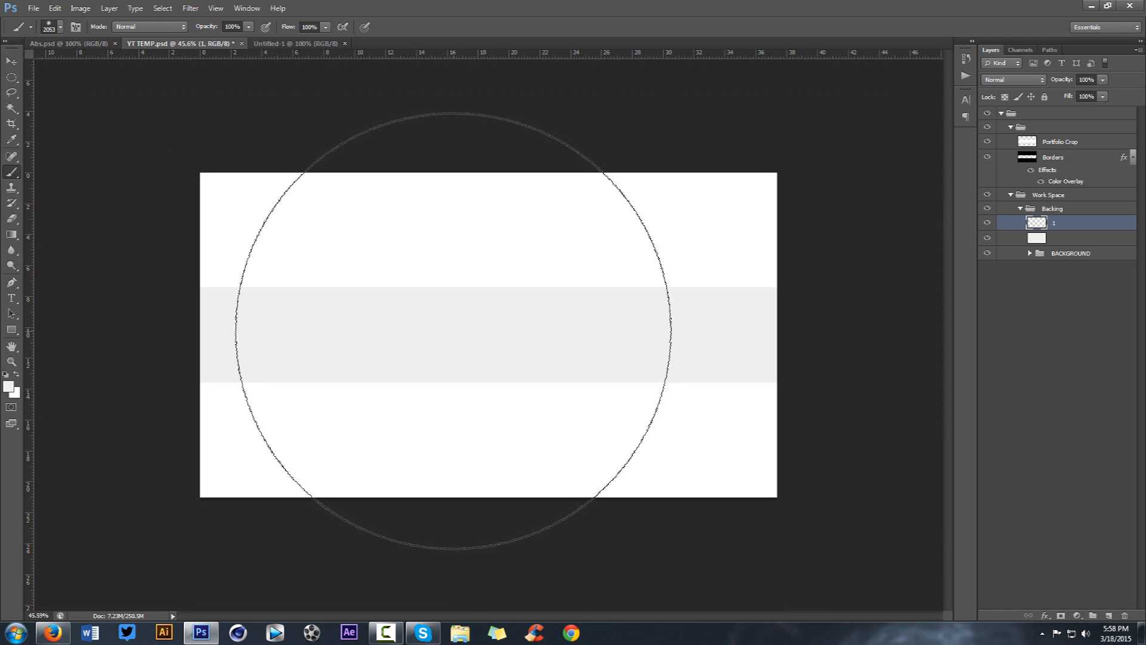
pyautogui.moveTo(449, 331)
pyautogui.mouseDown()
pyautogui.moveTo(553, 332)
pyautogui.moveTo(360, 339)
pyautogui.moveTo(571, 335)
pyautogui.moveTo(309, 347)
pyautogui.moveTo(618, 340)
pyautogui.moveTo(520, 342)
pyautogui.mouseUp()
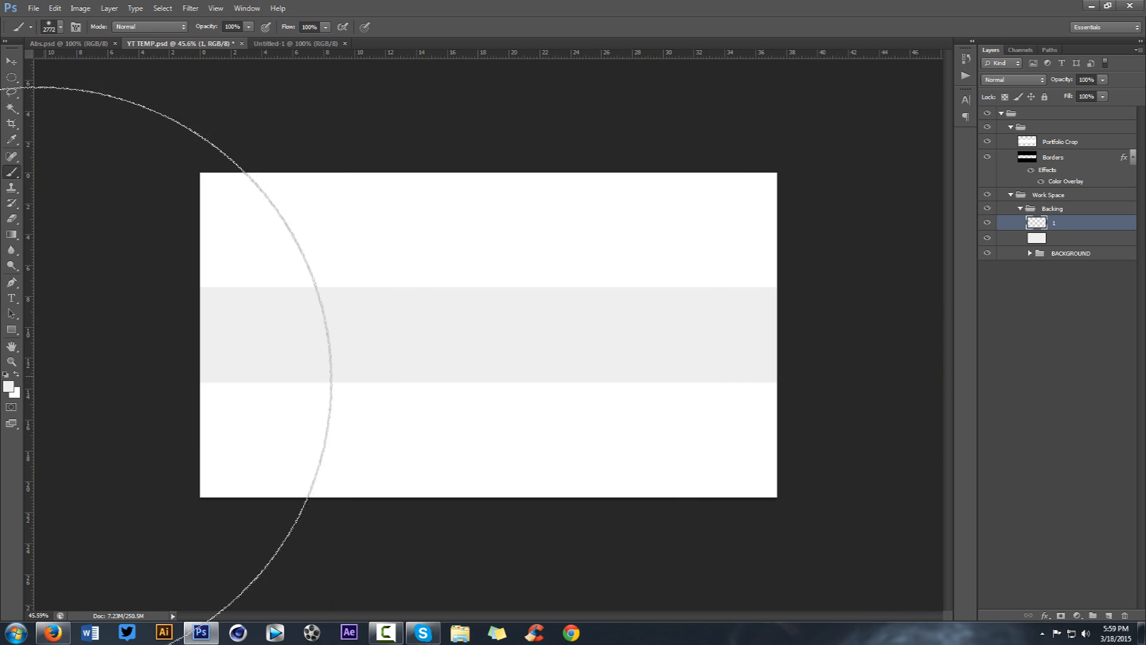
# Step: Set the foreground colour to white
pyautogui.click(9, 386)
pyautogui.moveTo(641, 295); pyautogui.dragTo(616, 250)
pyautogui.click(908, 255)
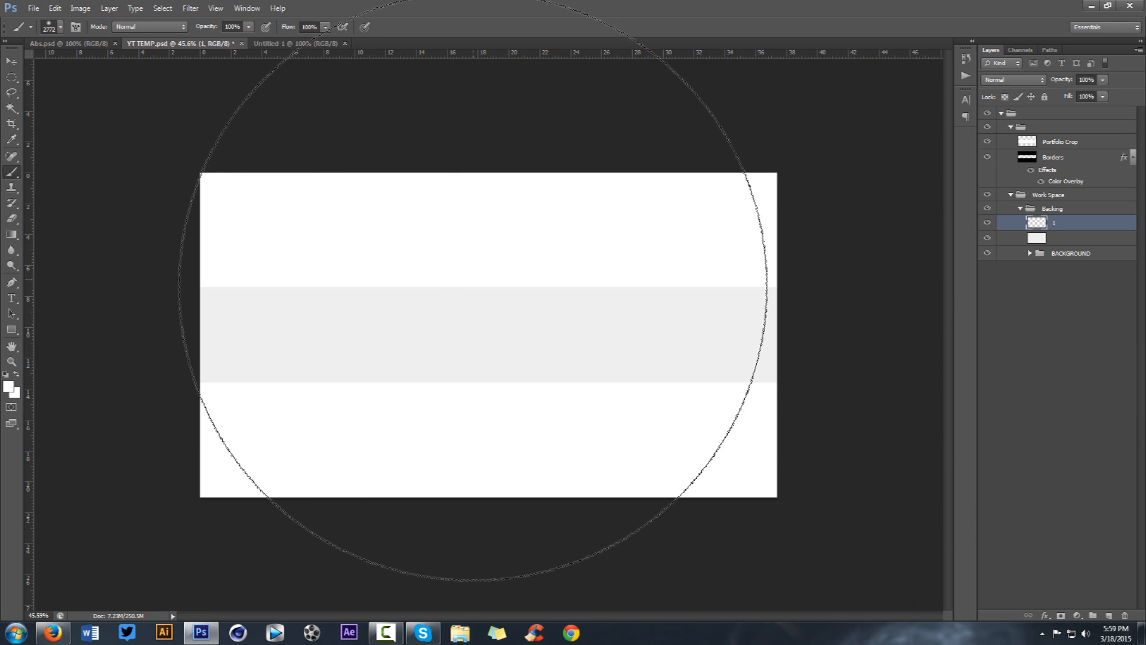
pyautogui.moveTo(339, 318); pyautogui.dragTo(364, 323)
pyautogui.click(292, 335)
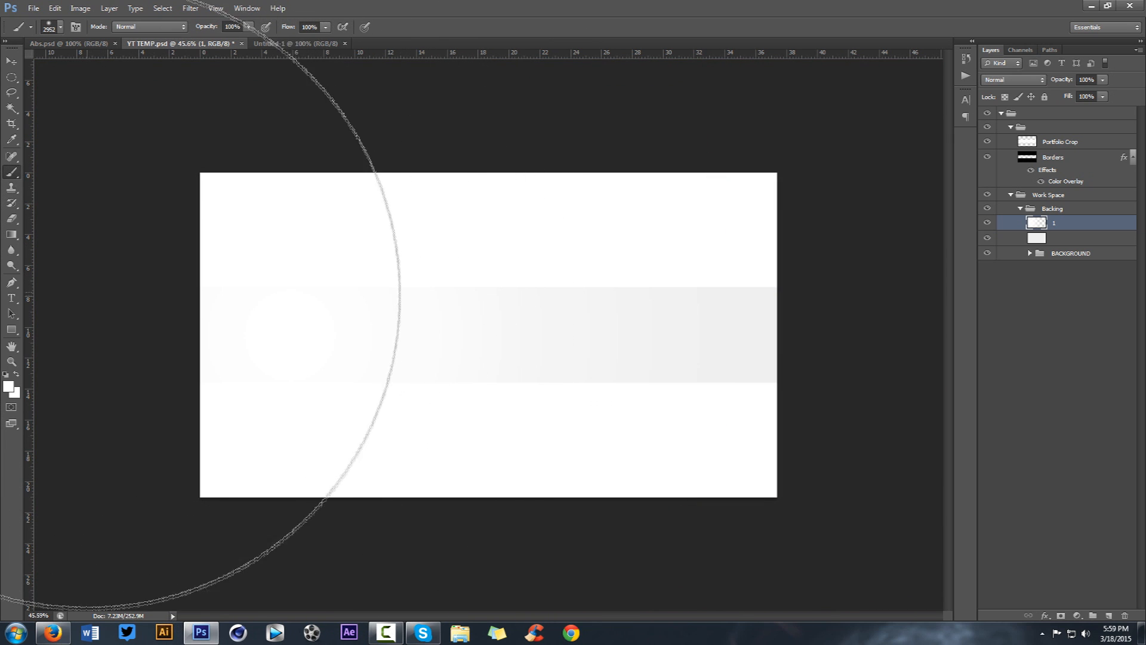
pyautogui.hotkey('ctrl', 'z')
# Step: Enlarge the soft brush and paint one white glow on the left part of the grey band
pyautogui.moveTo(298, 344); pyautogui.dragTo(321, 348)
pyautogui.click(274, 338)
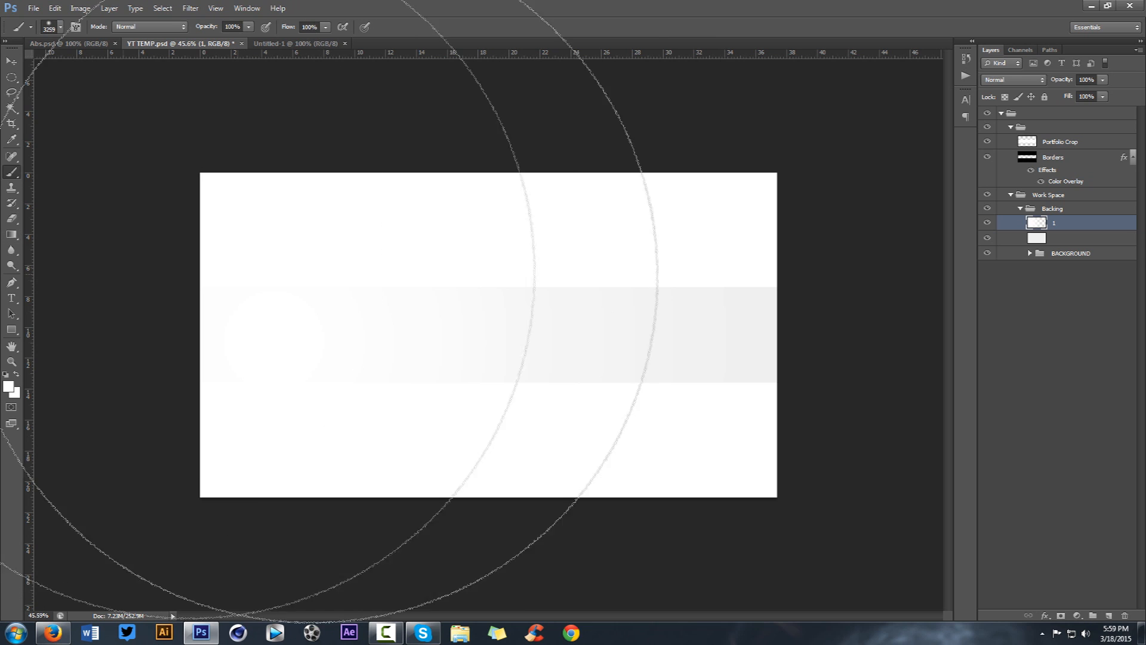
pyautogui.press('v')
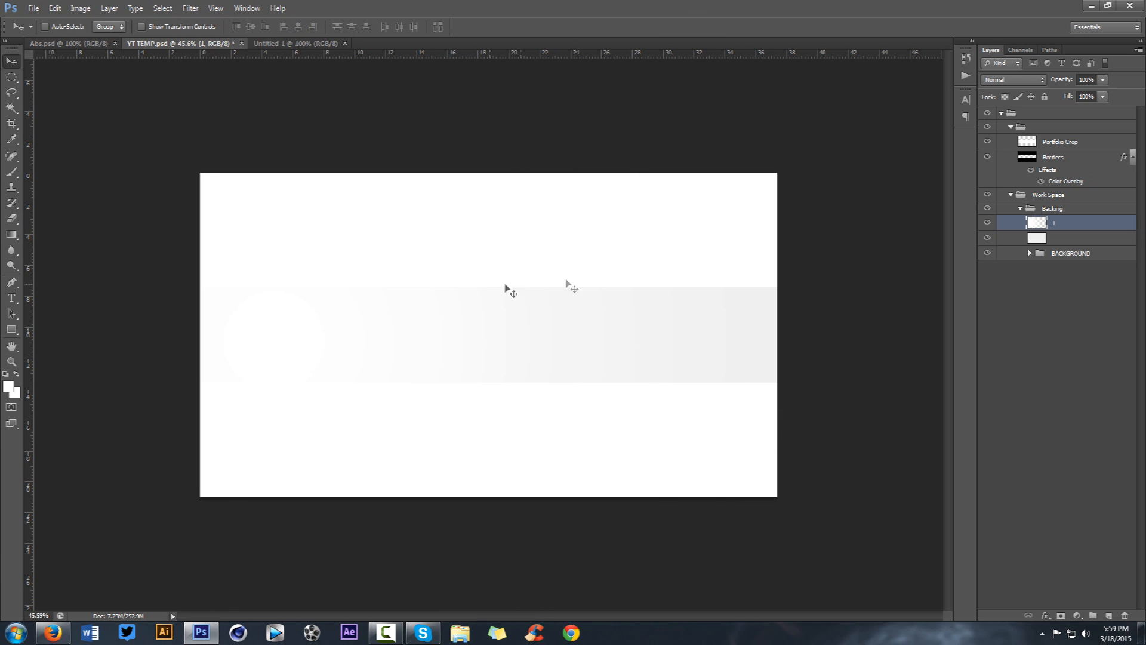
# Step: Lower the opacity of layer 1, which holds the white glow, to 68%
pyautogui.click(1102, 79)
pyautogui.moveTo(1103, 93); pyautogui.dragTo(1079, 94)
pyautogui.click(1092, 79)
pyautogui.write('55')
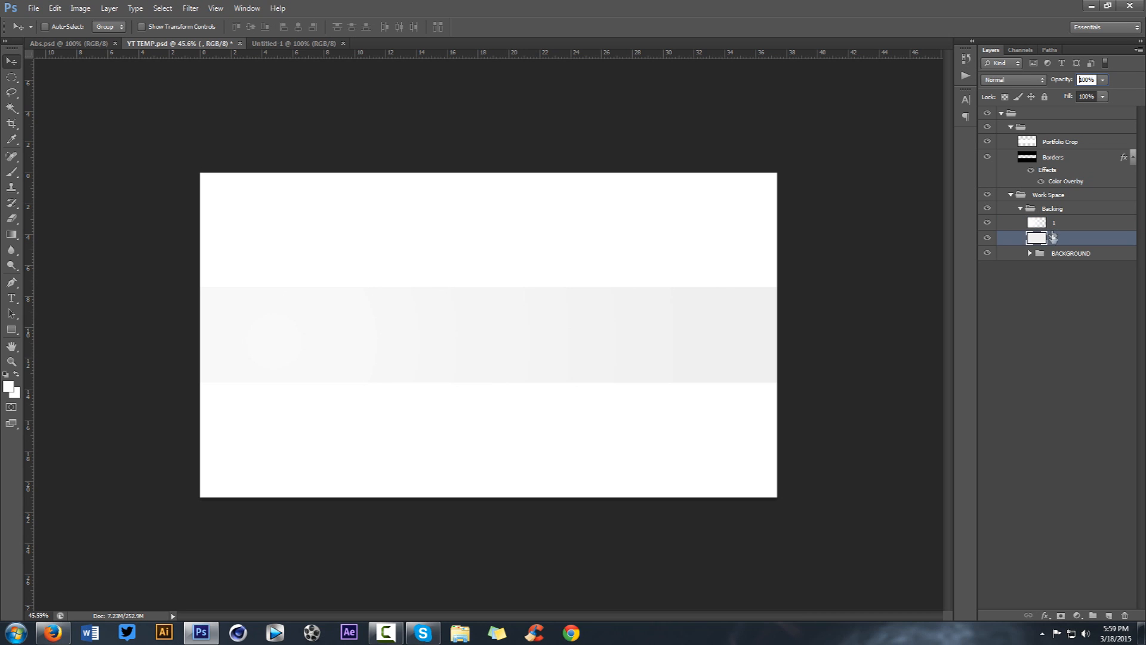
pyautogui.keyDown('ctrl'); pyautogui.click(444, 347); pyautogui.keyUp('ctrl')
pyautogui.scroll(2, 444, 347)
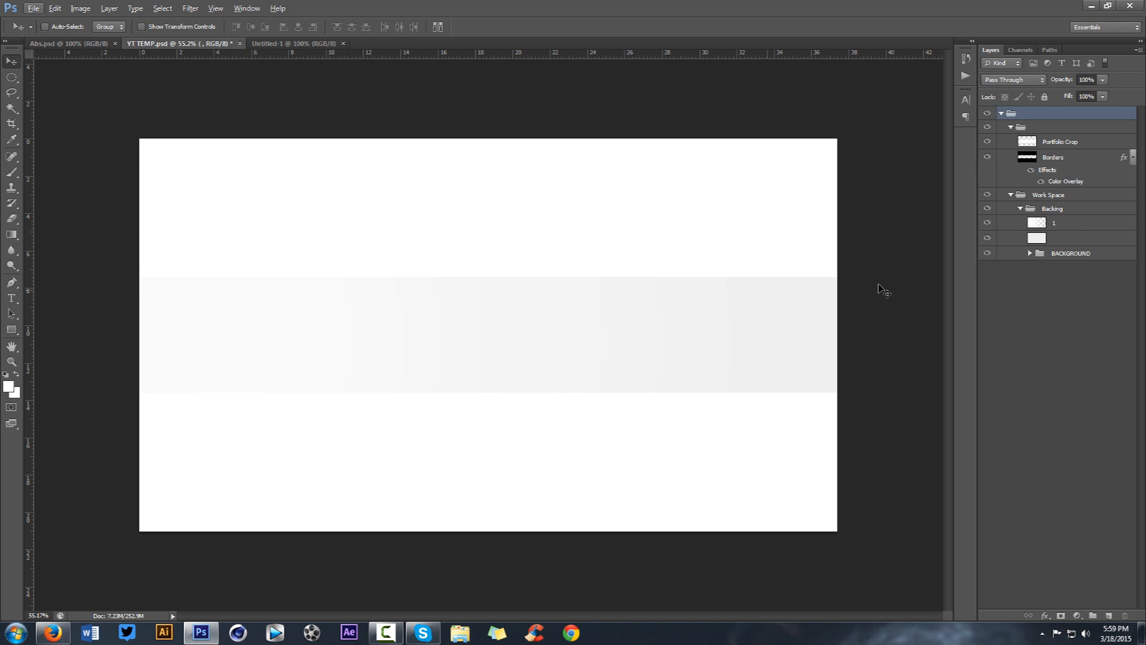
pyautogui.click(1069, 224)
pyautogui.scroll(2, 460, 332)
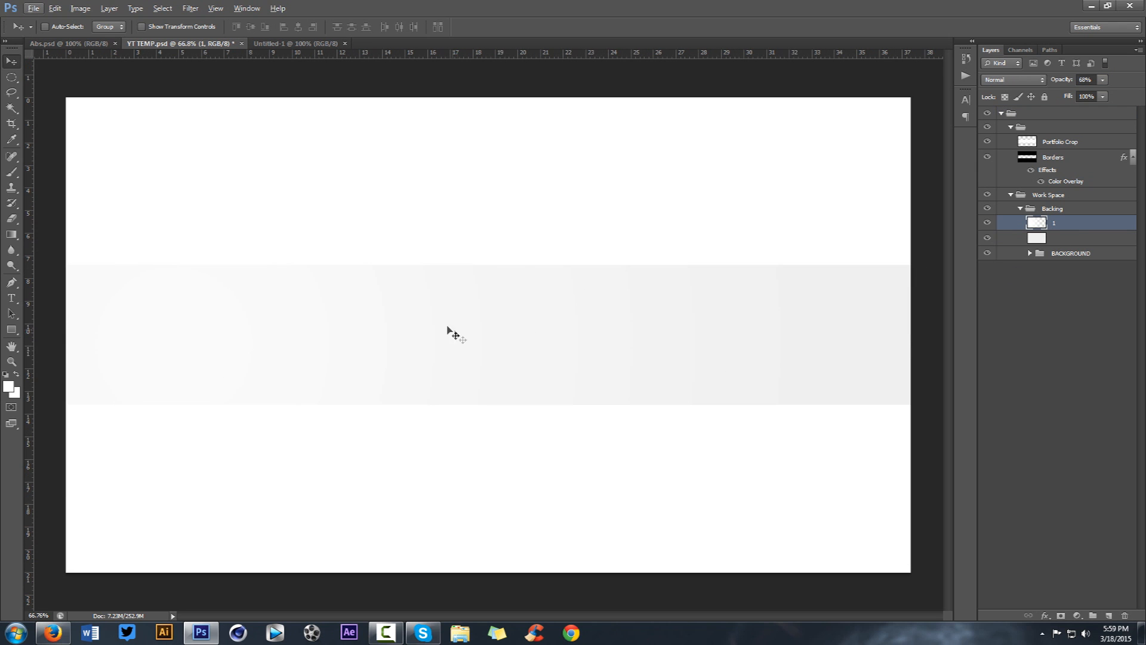
# Step: Check the Abs.psd reference design and activate the Pen Tool in YT TEMP.psd
pyautogui.click(86, 45)
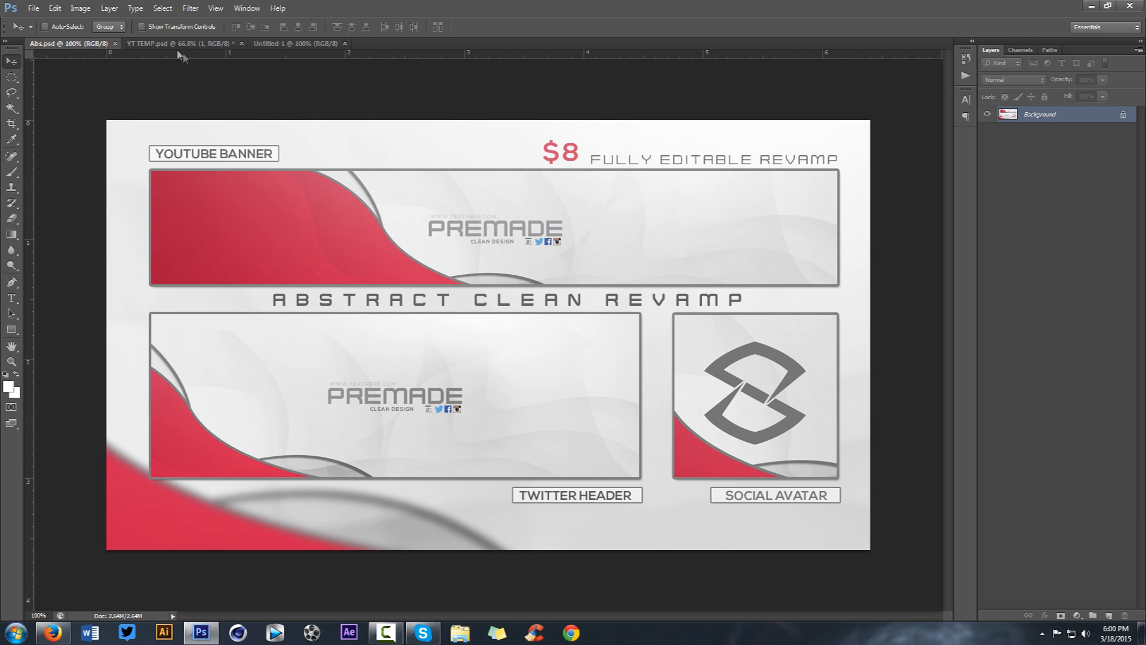
pyautogui.click(212, 44)
pyautogui.press('p')
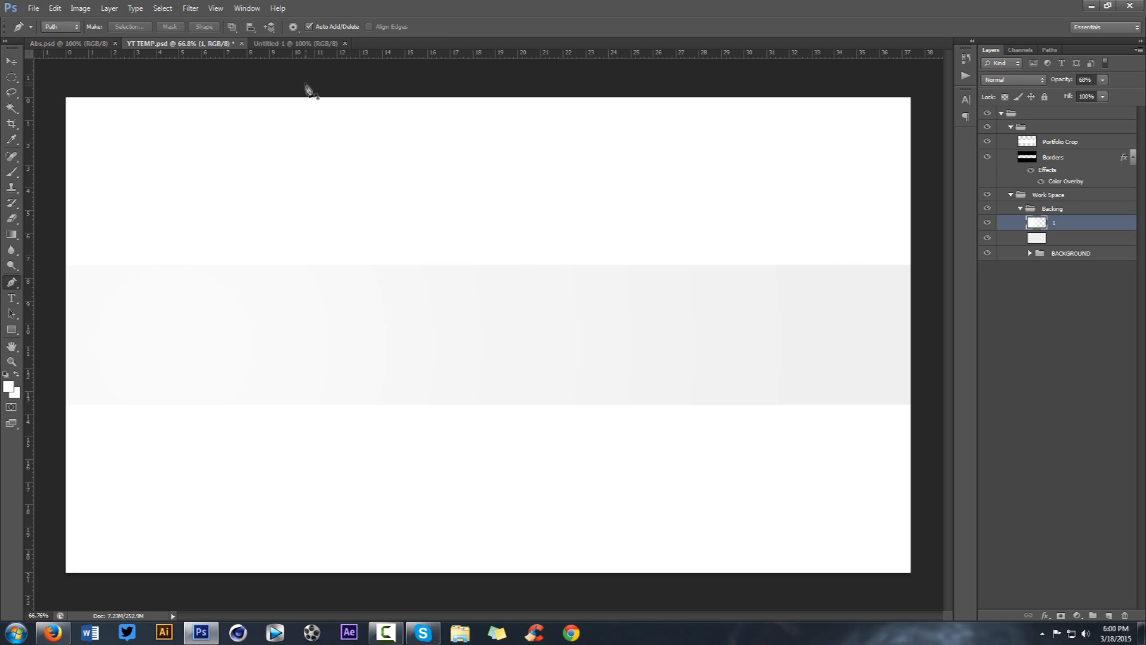
pyautogui.rightClick(25, 284)
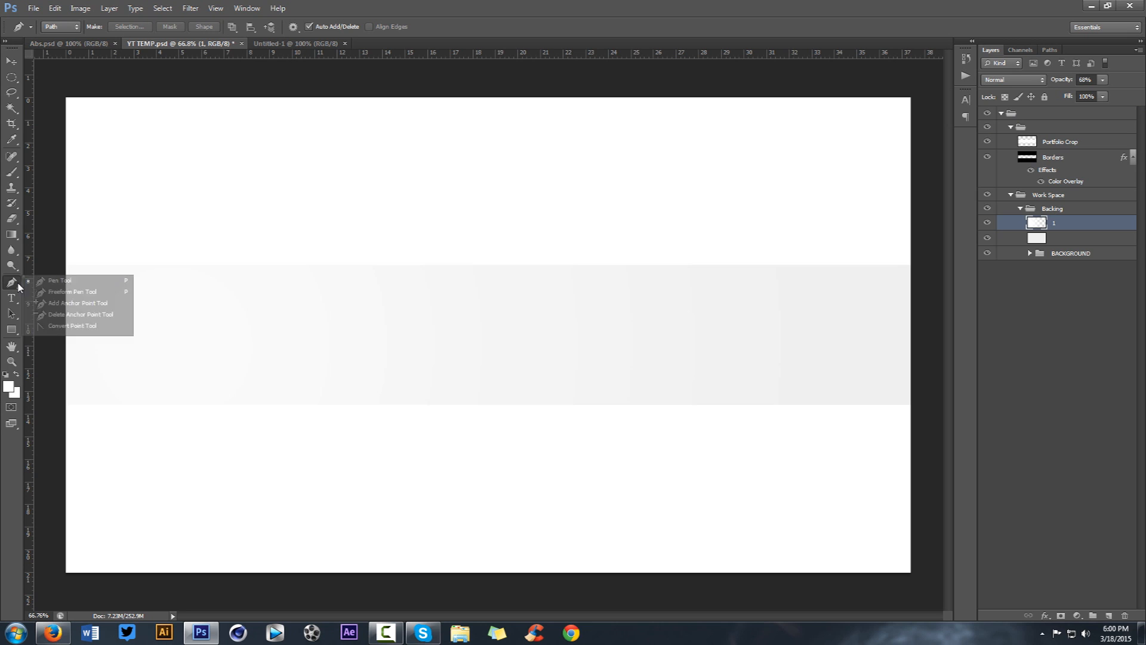
pyautogui.click(57, 280)
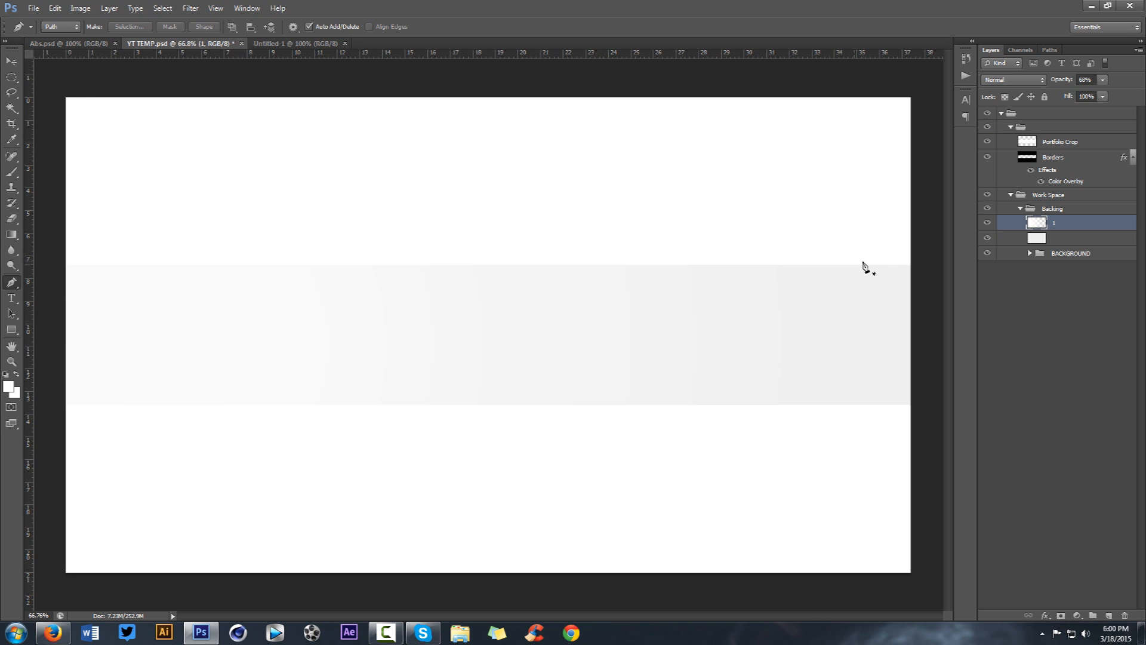
# Step: Create a new layer above layer 1 and name it Shape
pyautogui.hotkey('ctrl', 'shift', 'n')
pyautogui.press('Return')
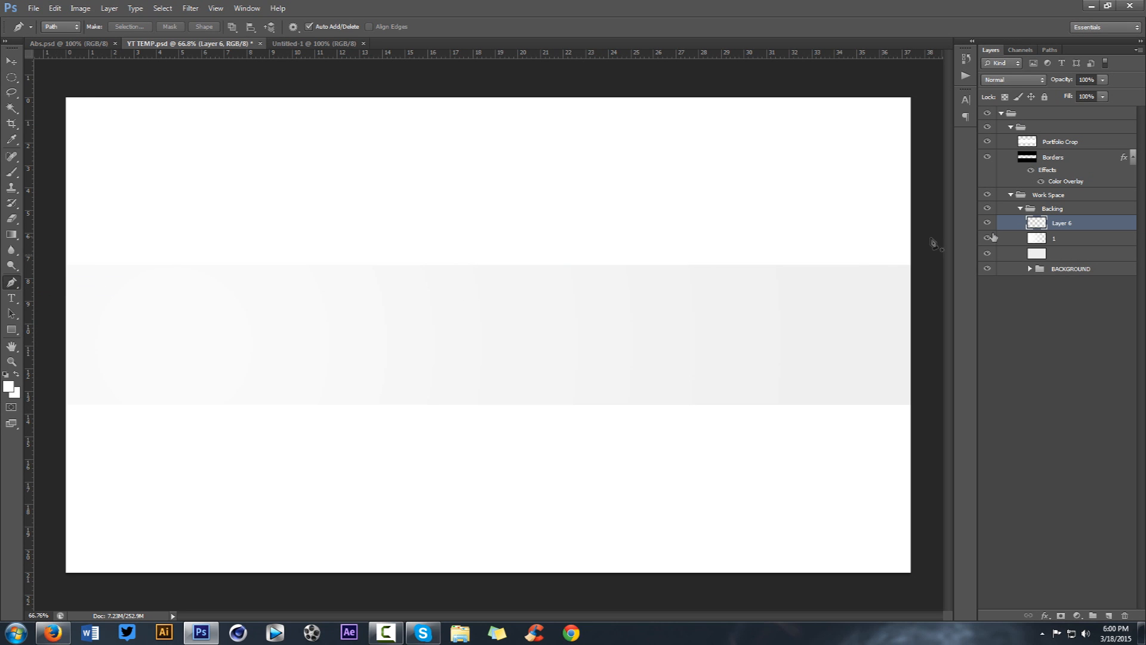
pyautogui.doubleClick(1056, 222)
pyautogui.write('Shape')
pyautogui.press('Return')
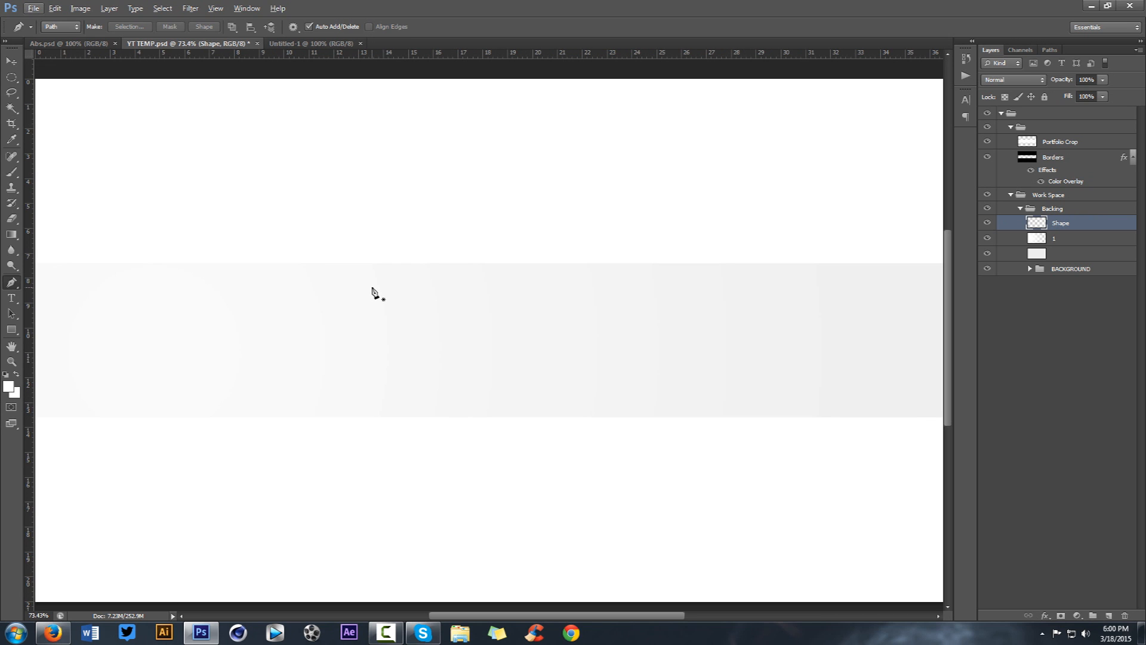
pyautogui.scroll(-1, 373, 293)
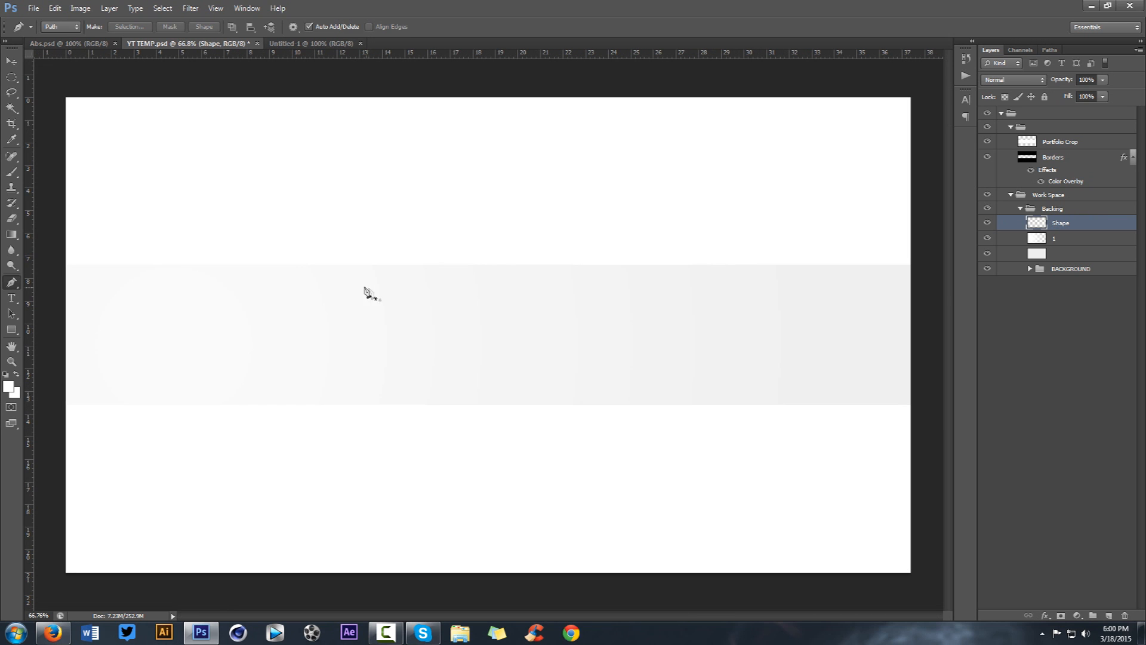
pyautogui.click(280, 240)
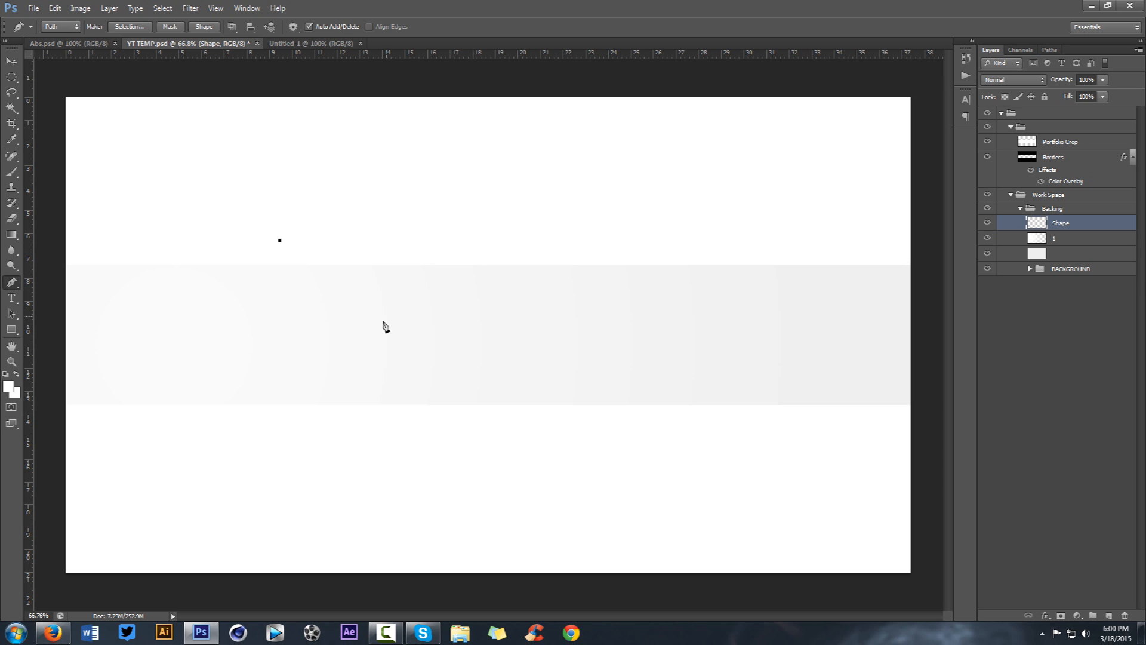
pyautogui.moveTo(365, 345); pyautogui.dragTo(338, 425)
pyautogui.moveTo(635, 422); pyautogui.dragTo(675, 421)
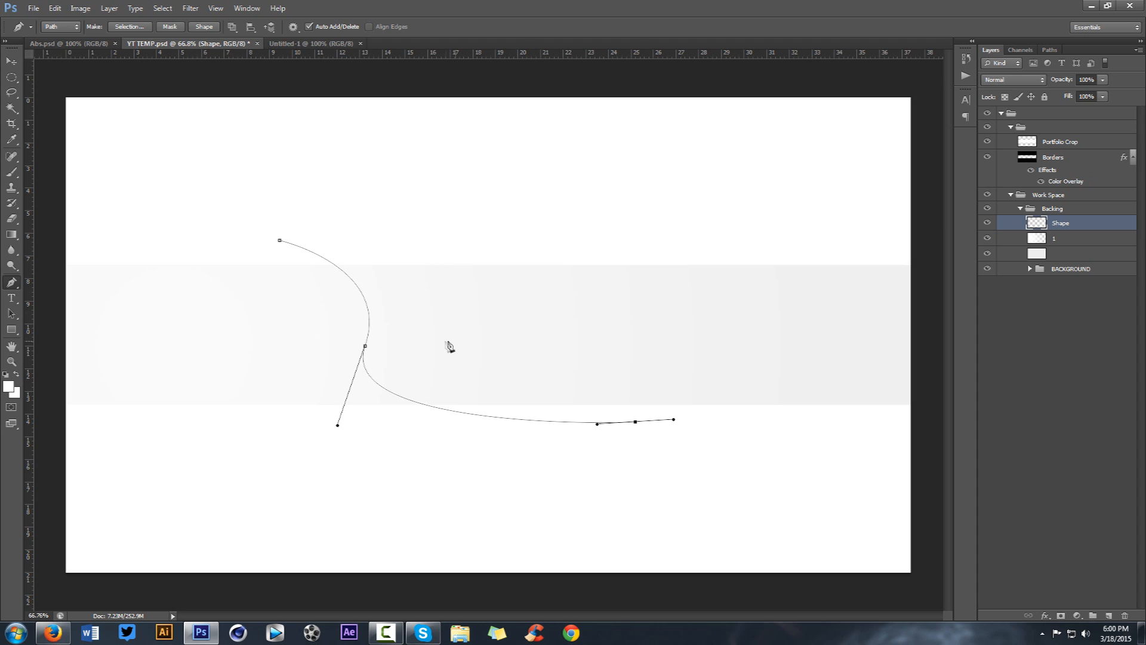
pyautogui.rightClick(397, 299)
pyautogui.click(402, 318)
pyautogui.click(300, 249)
pyautogui.click(375, 308)
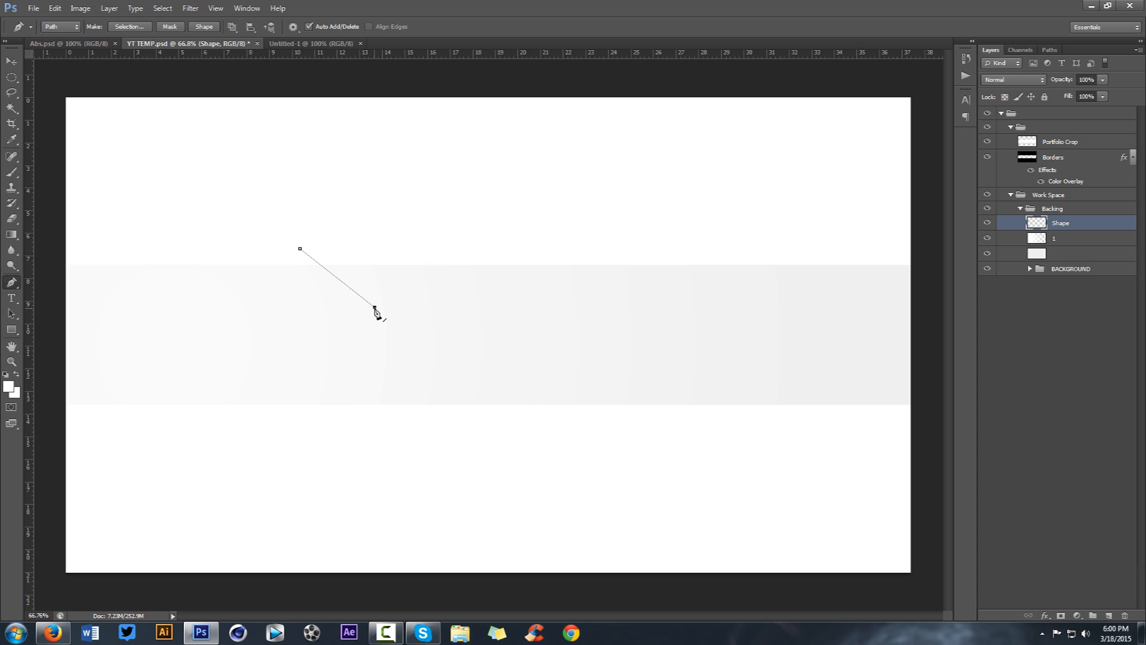
pyautogui.moveTo(337, 337); pyautogui.dragTo(321, 366)
pyautogui.click(394, 366)
pyautogui.hotkey('ctrl', 'z')
pyautogui.keyDown('alt'); pyautogui.click(338, 338); pyautogui.keyUp('alt')
pyautogui.click(504, 442)
pyautogui.rightClick(435, 312)
pyautogui.click(470, 332)
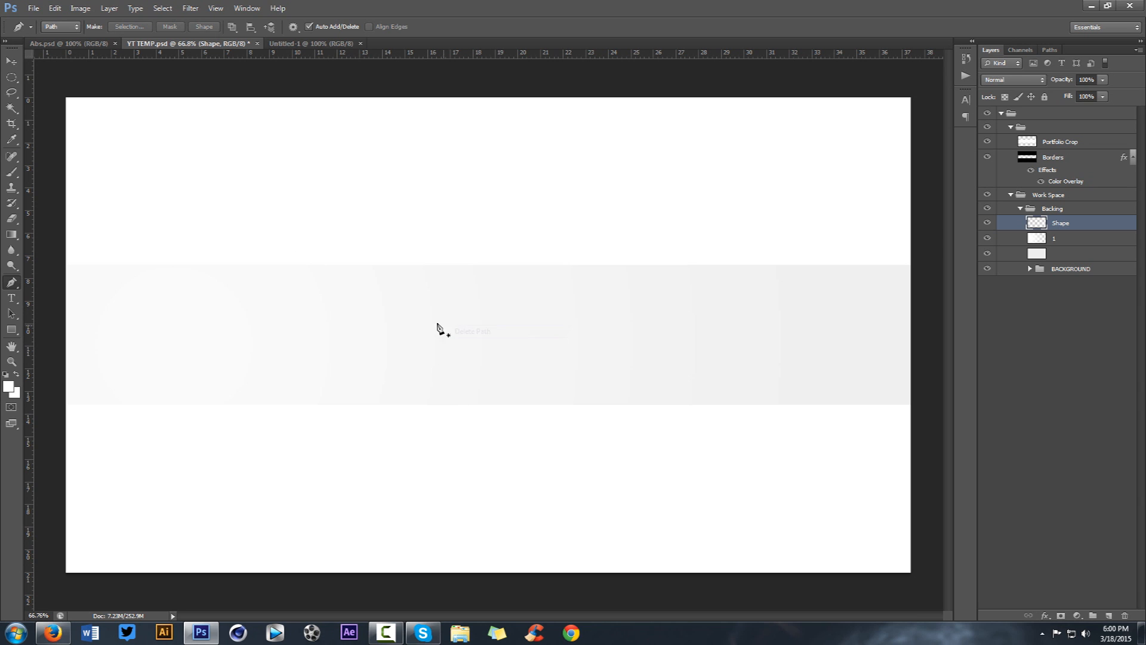
# Step: Draw an S-curved Pen path across the grey band and close it with straight segments around the band's left end
pyautogui.click(290, 246)
pyautogui.moveTo(381, 357); pyautogui.dragTo(359, 438)
pyautogui.moveTo(673, 427); pyautogui.dragTo(716, 420)
pyautogui.moveTo(290, 246); pyautogui.dragTo(218, 243)
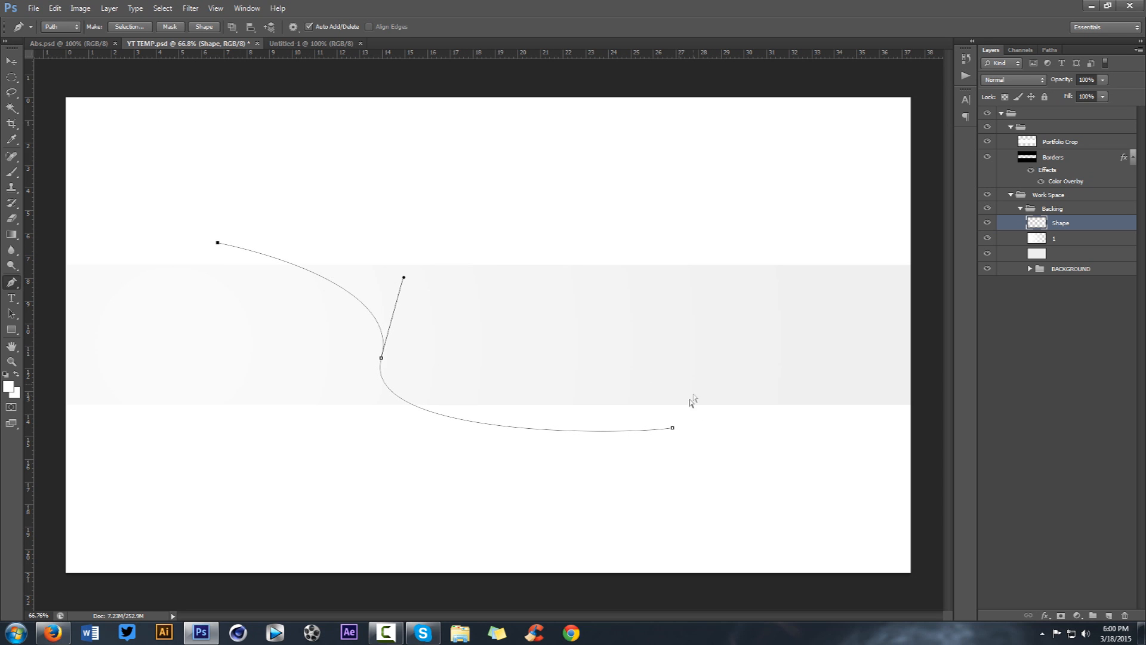
pyautogui.click(673, 427)
pyautogui.click(160, 541)
pyautogui.click(45, 492)
pyautogui.click(53, 216)
pyautogui.click(218, 243)
# Step: Open Fill Path for the closed path and choose a custom color as its contents
pyautogui.rightClick(447, 236)
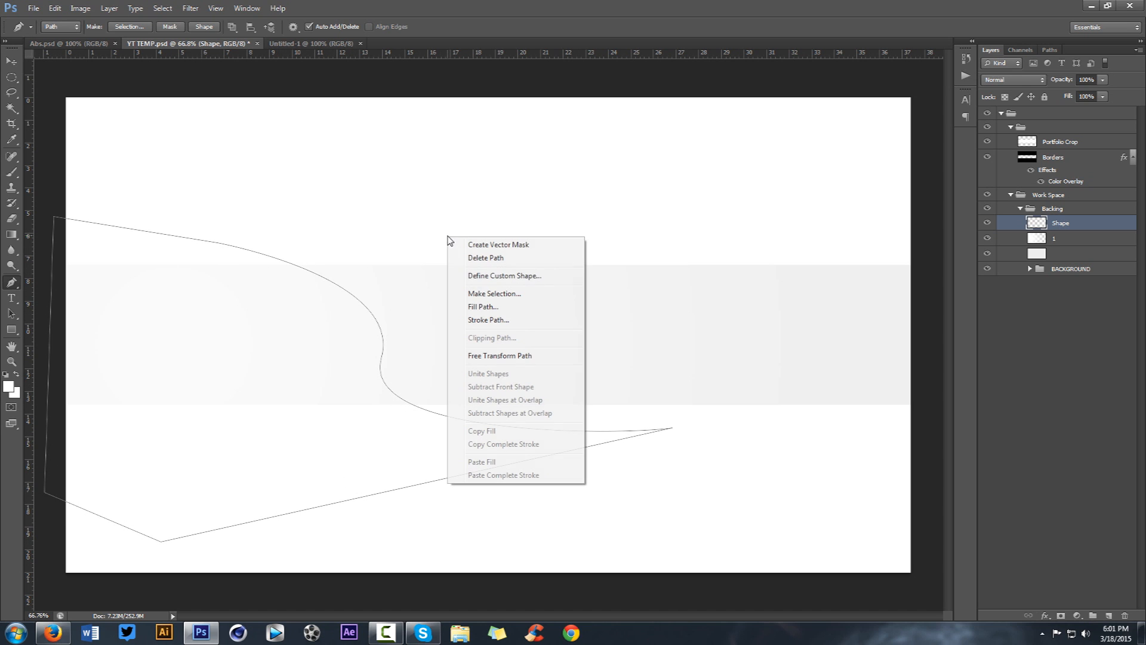
pyautogui.click(489, 309)
pyautogui.moveTo(542, 159); pyautogui.dragTo(567, 172)
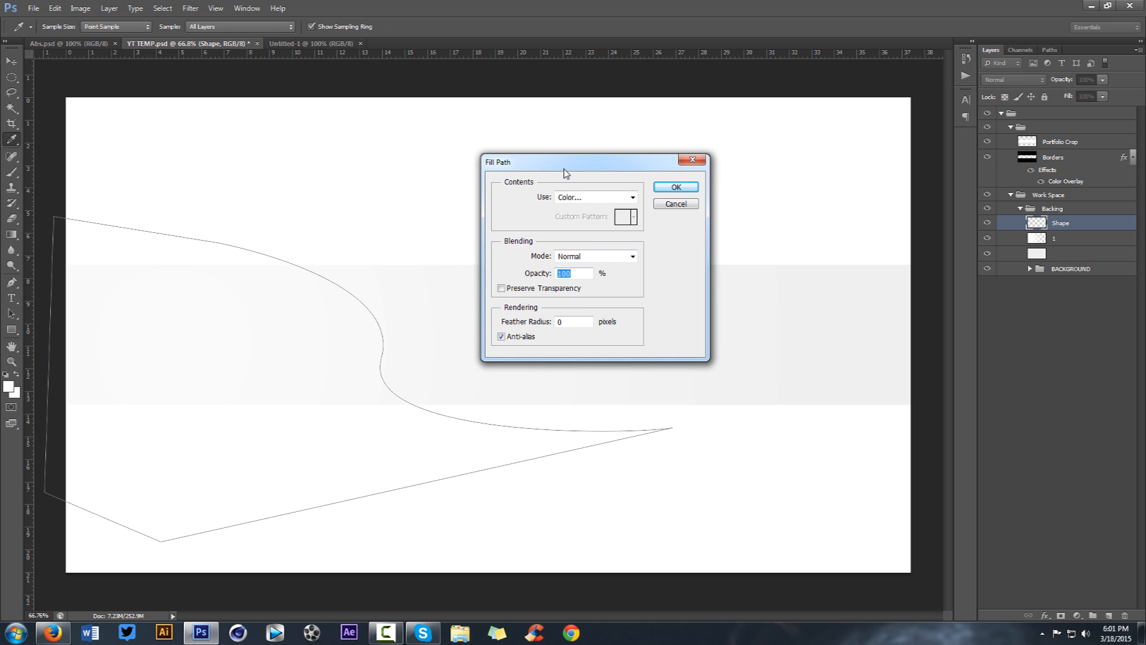
pyautogui.click(576, 197)
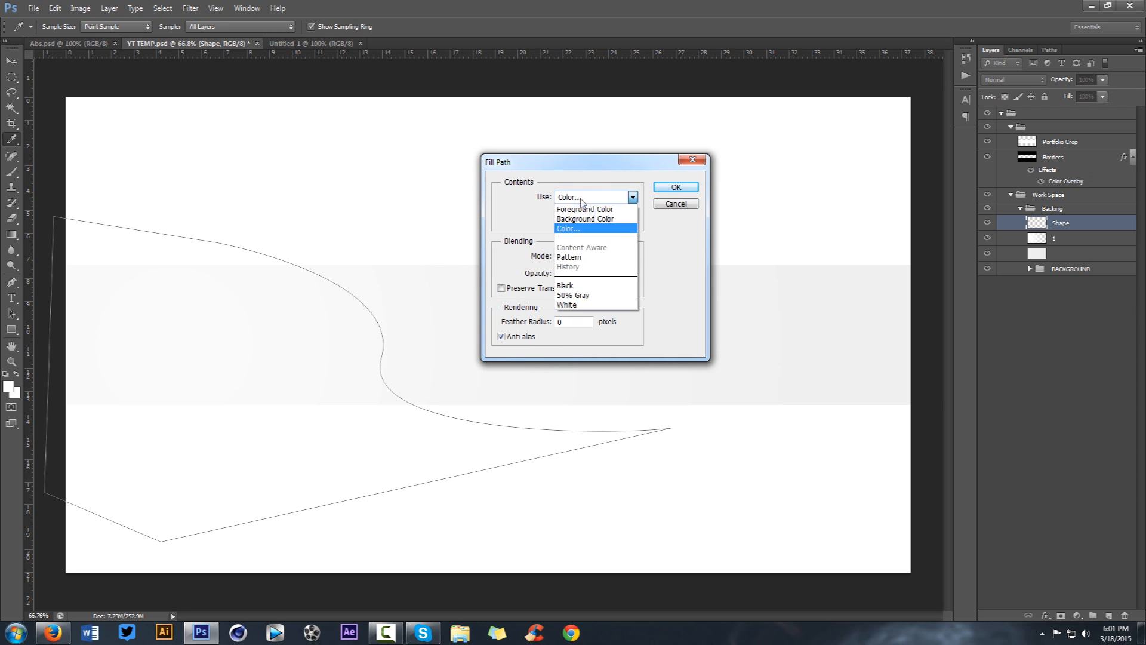
pyautogui.click(583, 232)
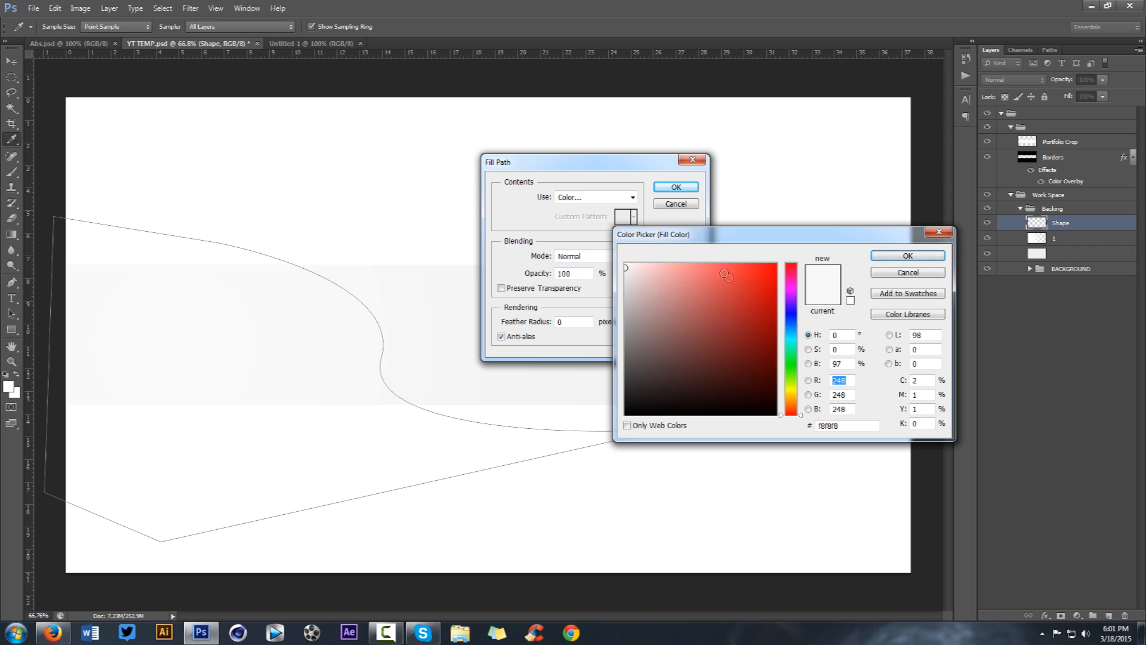
# Step: Try blue and green shades as the fill color for the path
pyautogui.click(753, 278)
pyautogui.click(793, 319)
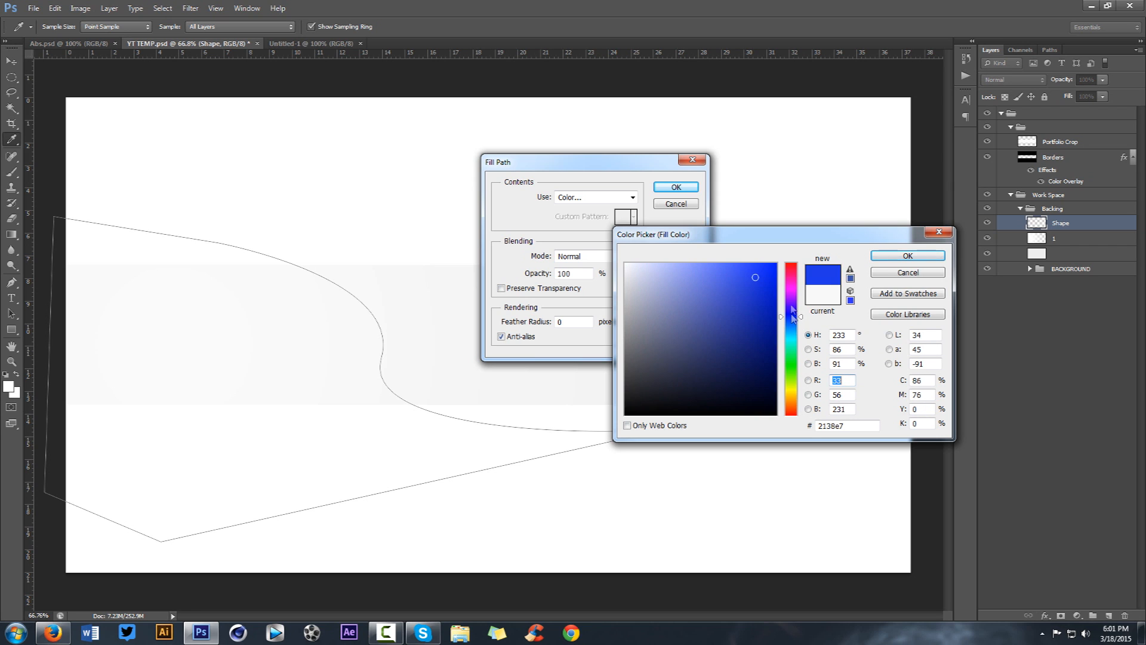
pyautogui.moveTo(769, 280)
pyautogui.mouseDown()
pyautogui.moveTo(755, 325)
pyautogui.moveTo(789, 439)
pyautogui.moveTo(794, 363)
pyautogui.mouseUp()
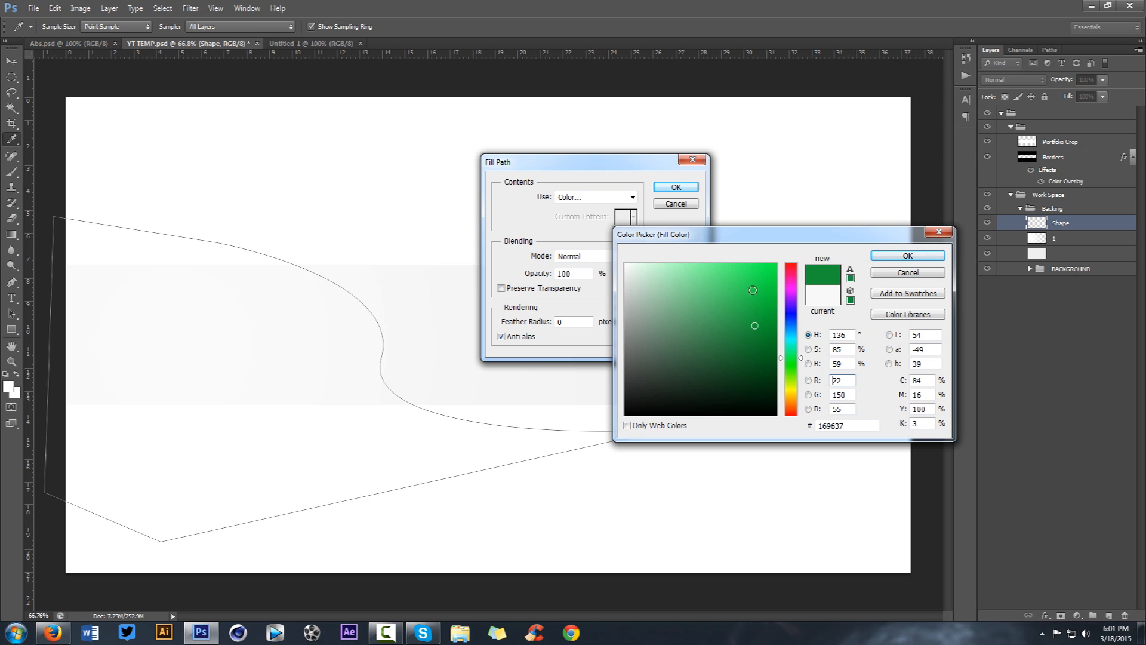
pyautogui.moveTo(754, 290); pyautogui.dragTo(764, 209)
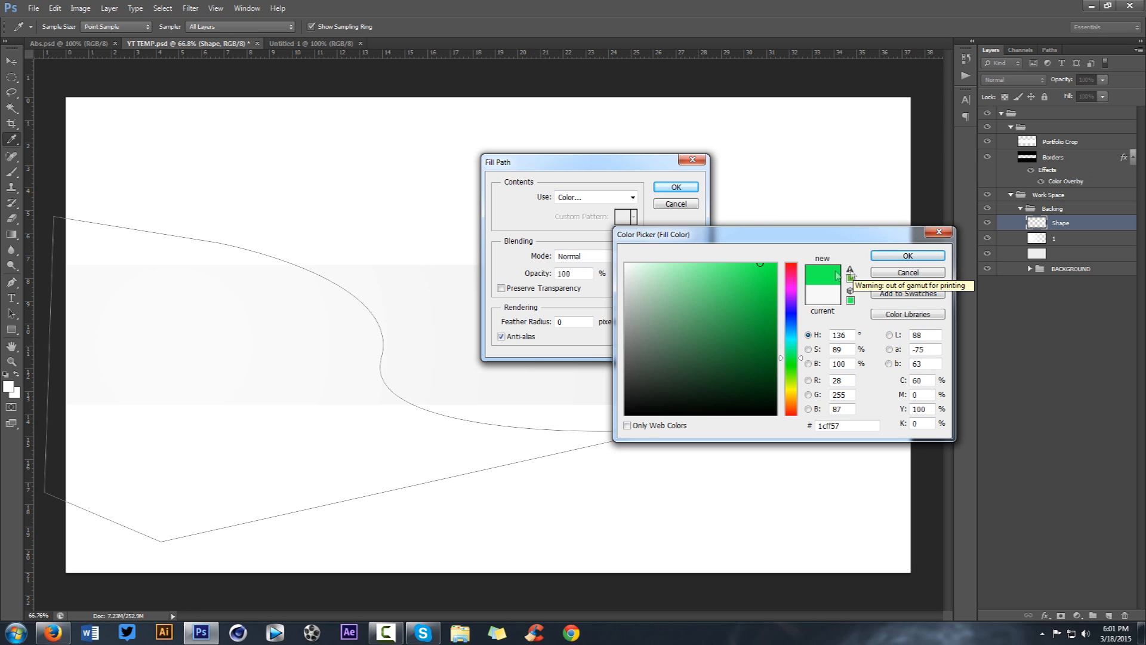
pyautogui.moveTo(760, 264); pyautogui.dragTo(760, 342)
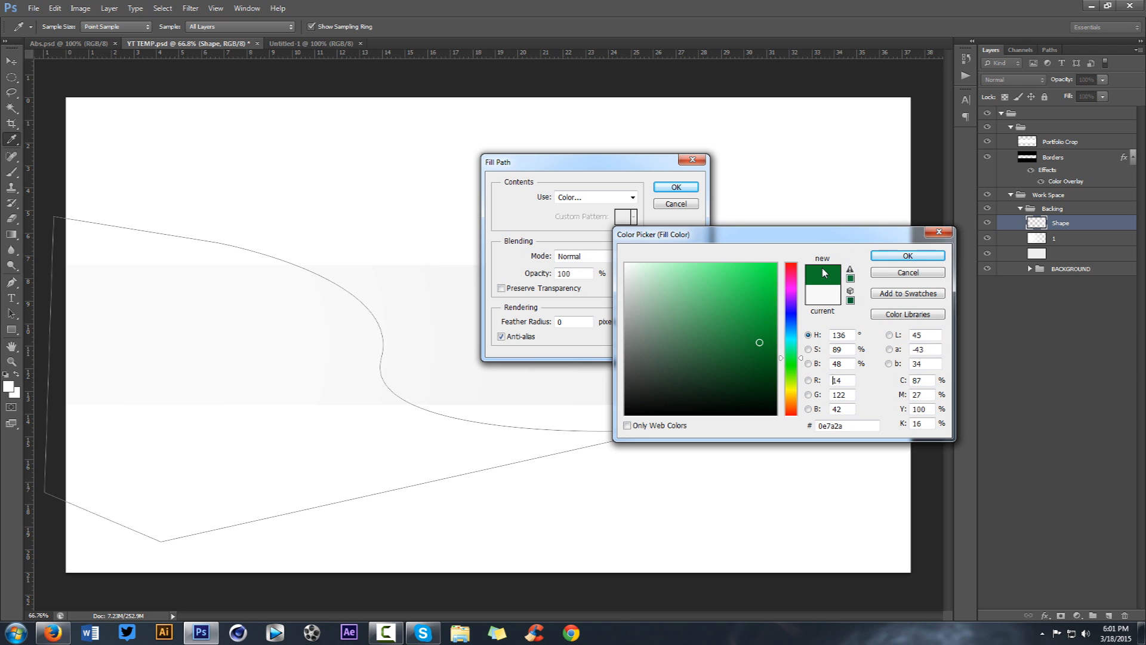
# Step: Fill the path with dark red on the Shape layer and delete the path
pyautogui.moveTo(785, 377); pyautogui.dragTo(787, 415)
pyautogui.moveTo(761, 342); pyautogui.dragTo(756, 325)
pyautogui.click(907, 255)
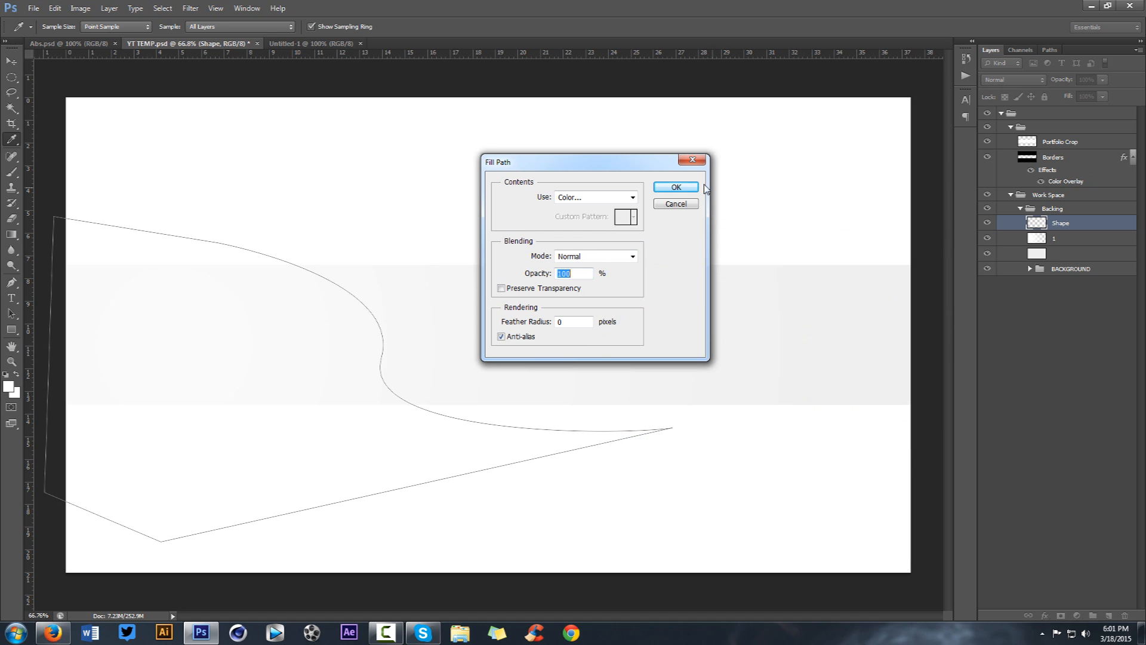
pyautogui.click(676, 187)
pyautogui.rightClick(689, 199)
pyautogui.click(731, 221)
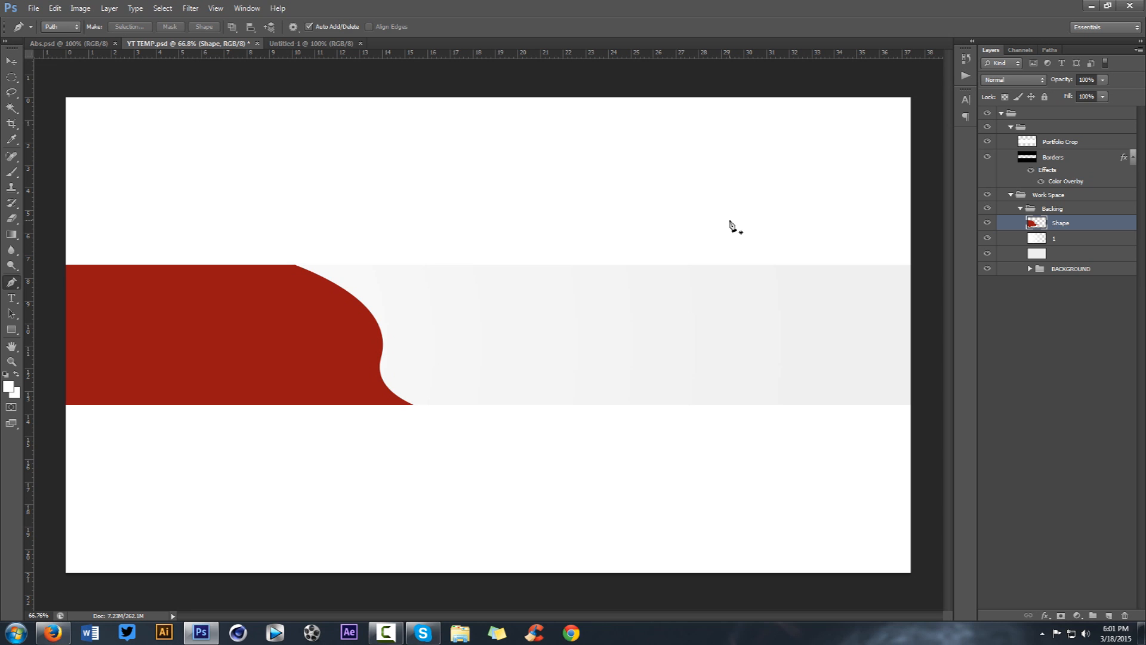
# Step: Create a new layer above Shape, clip it to Shape and name it Light
pyautogui.click(1108, 615)
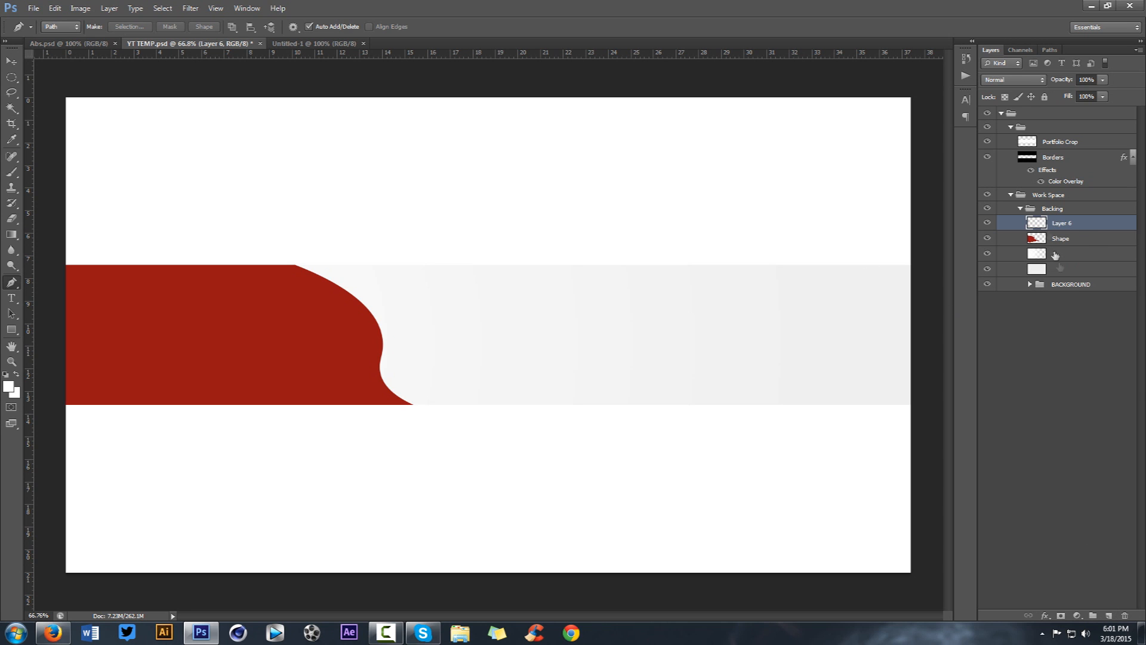
pyautogui.rightClick(1068, 222)
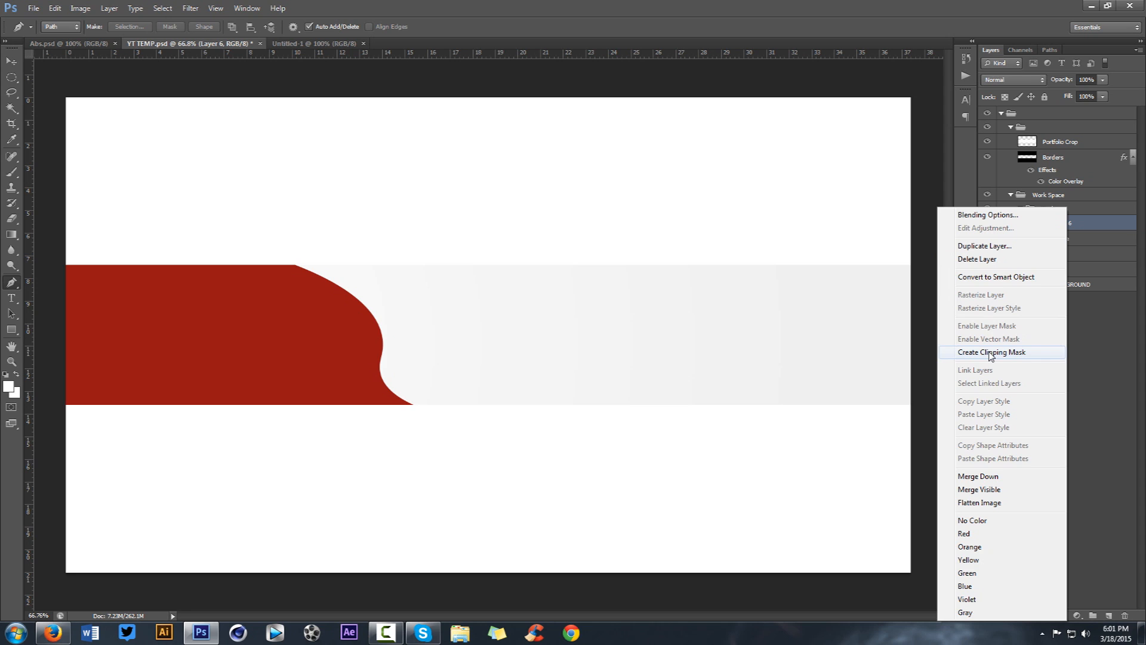
pyautogui.click(991, 352)
pyautogui.doubleClick(1072, 223)
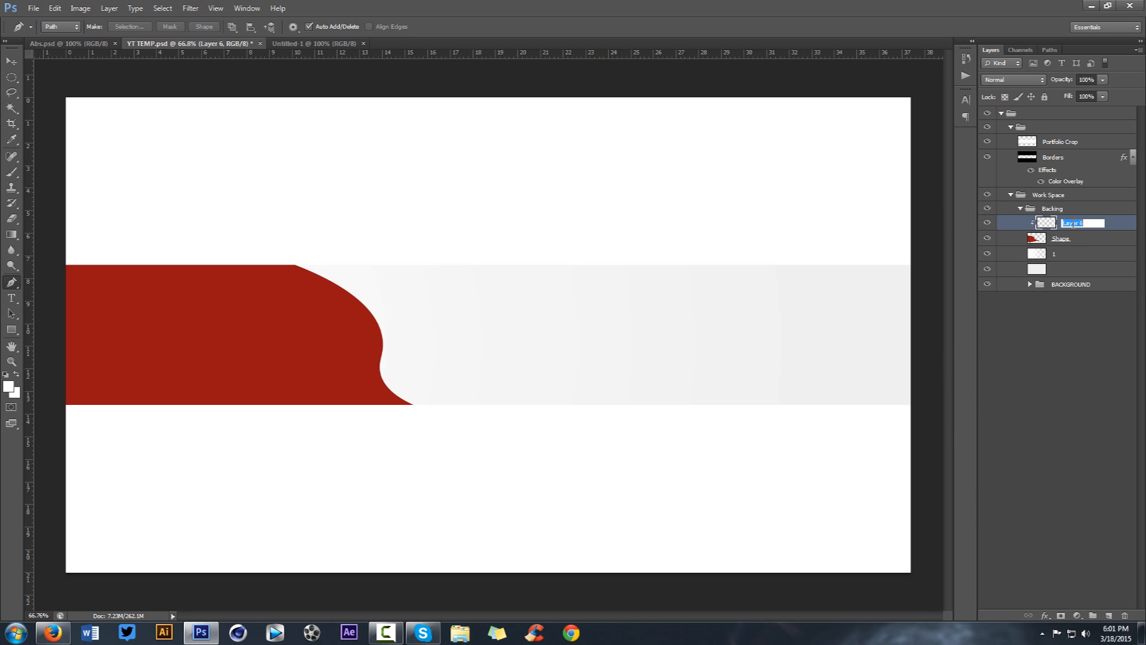
pyautogui.write('Light')
pyautogui.press('Return')
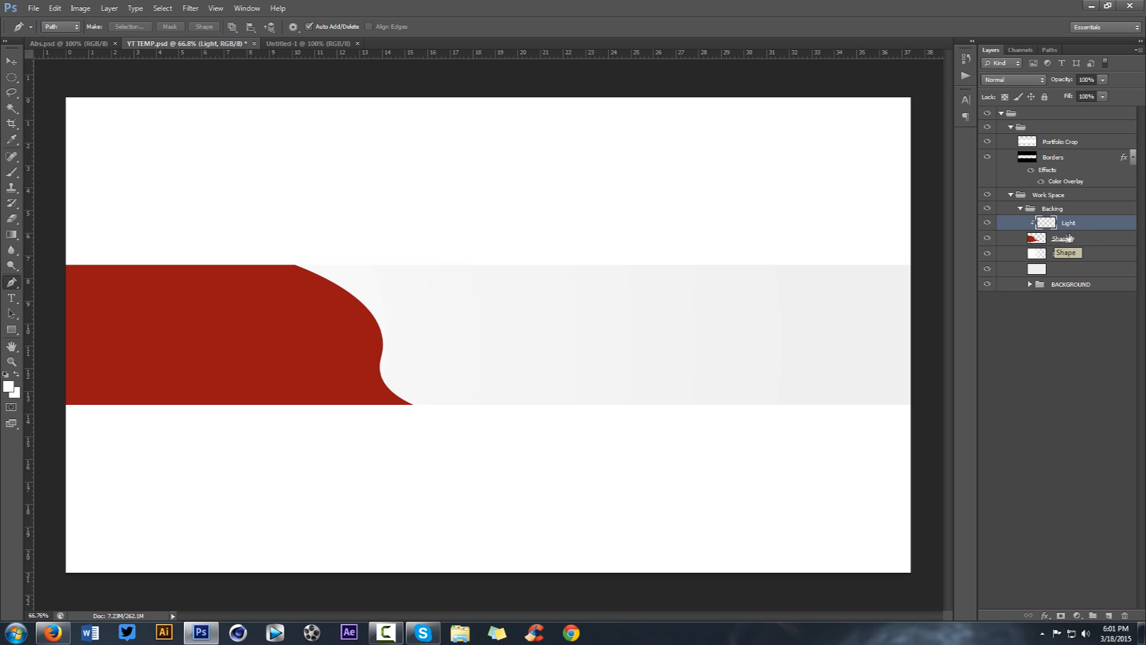
# Step: Paint a soft white glow over the curved edge of the red shape with a brush about 1674 px in size
pyautogui.press('b')
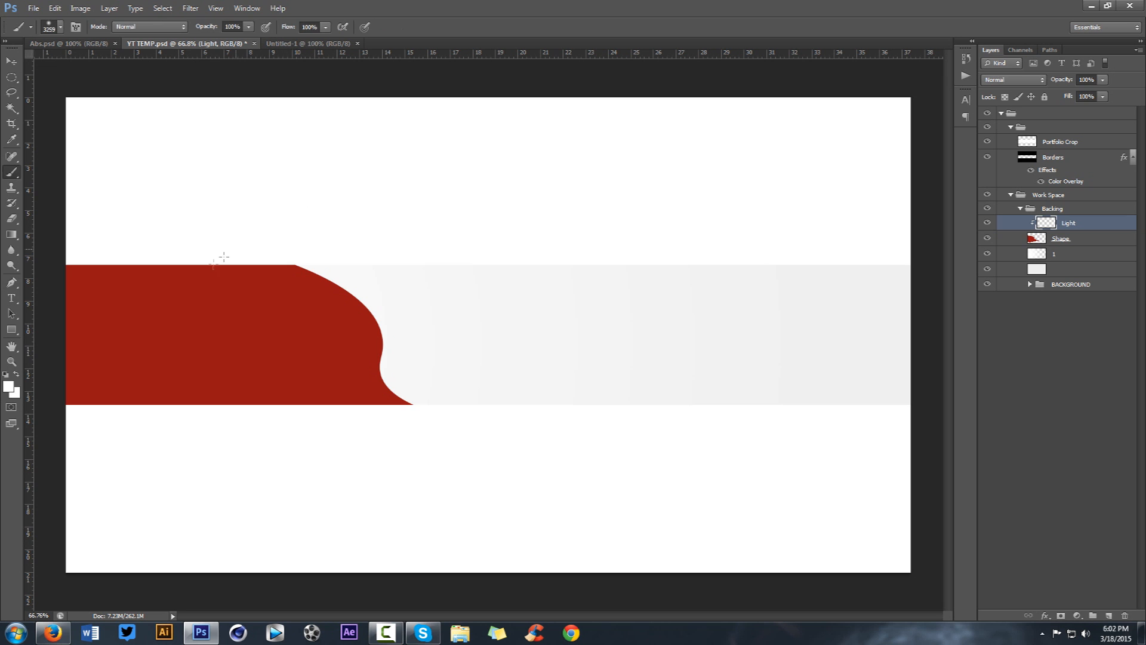
pyautogui.click(14, 388)
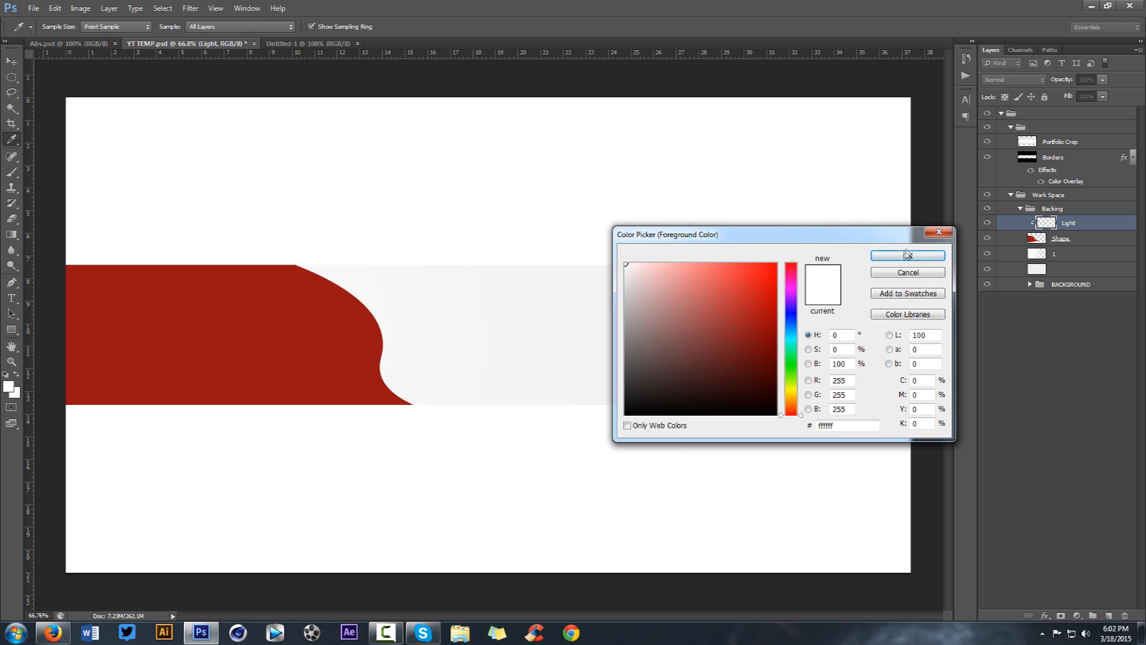
pyautogui.press('Return')
pyautogui.moveTo(616, 274)
pyautogui.mouseDown()
pyautogui.moveTo(218, 288)
pyautogui.moveTo(171, 301)
pyautogui.mouseUp()
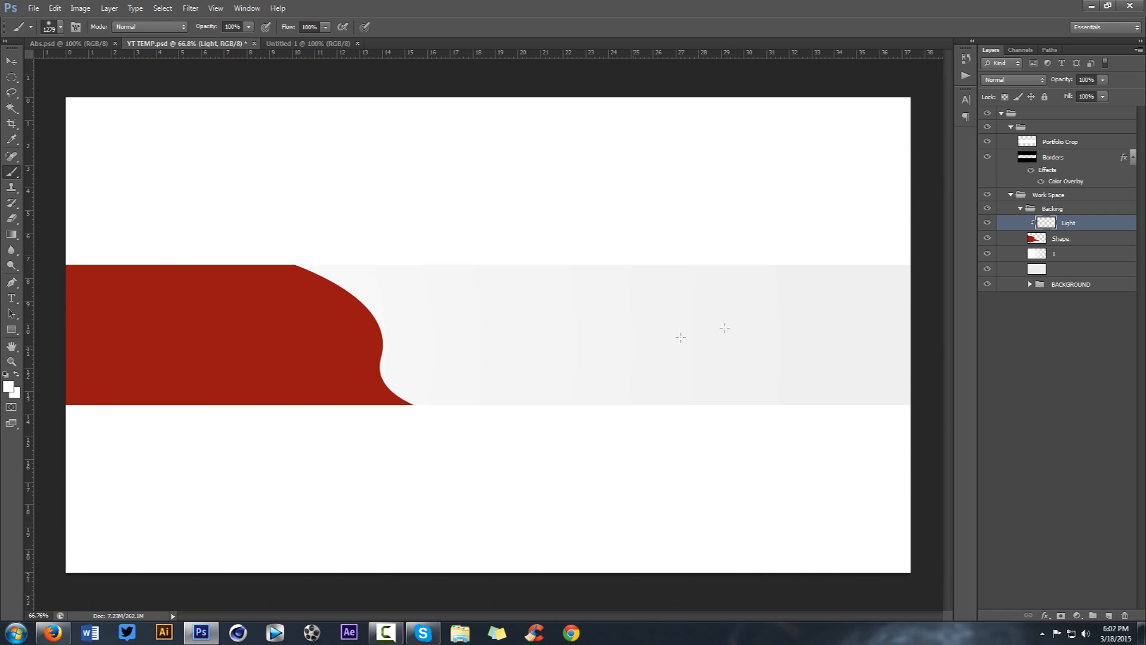
pyautogui.moveTo(466, 292); pyautogui.dragTo(514, 297)
pyautogui.click(438, 260)
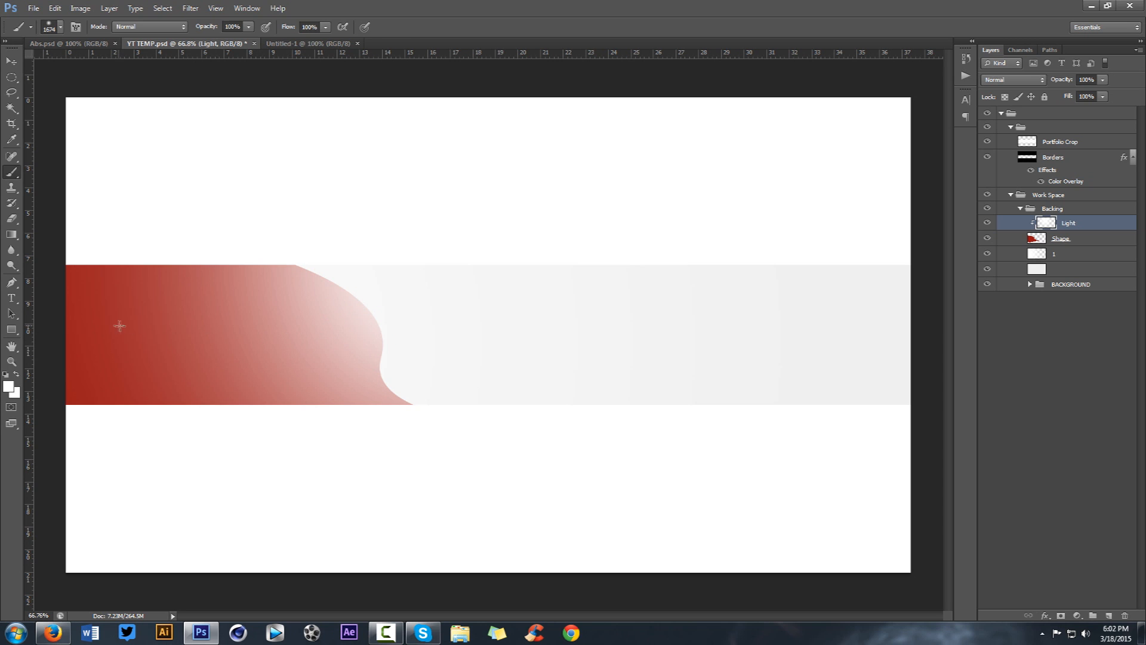
# Step: Set the Light layer's blend mode to Overlay and its opacity to 80%
pyautogui.press('v')
pyautogui.click(1018, 81)
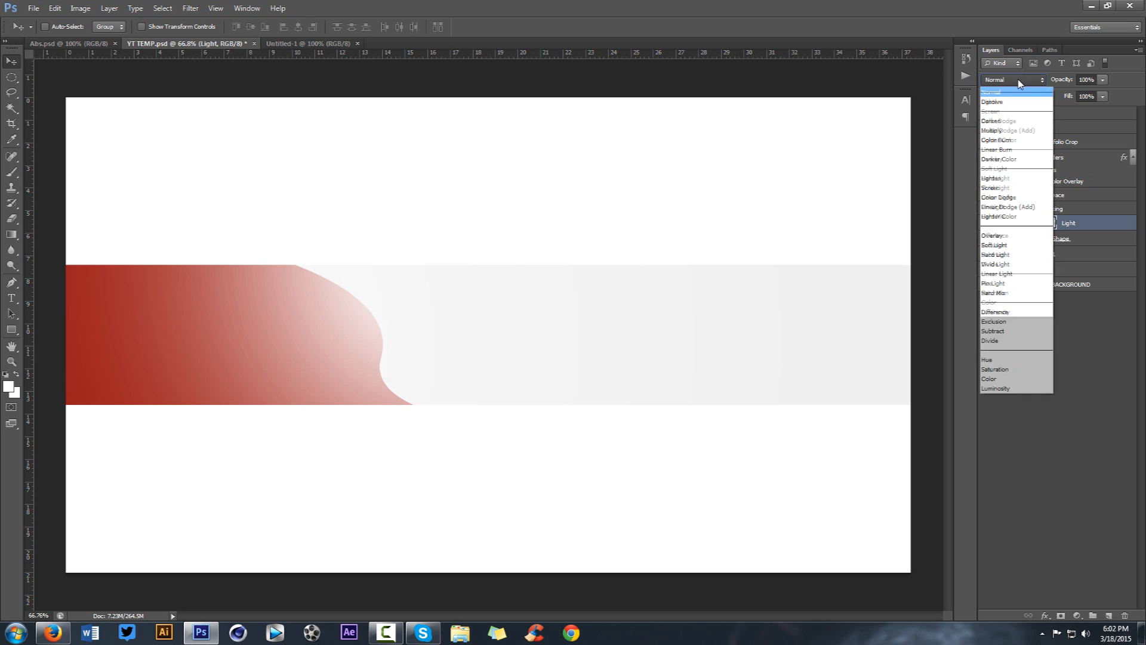
pyautogui.click(993, 236)
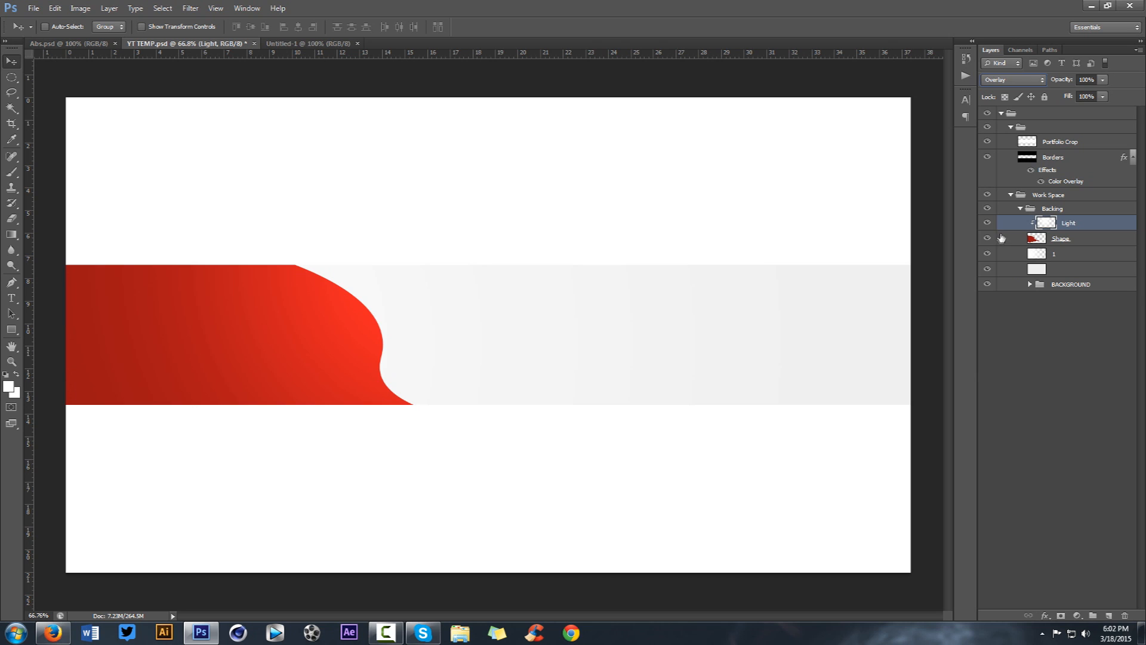
pyautogui.click(1087, 79)
pyautogui.write('90')
pyautogui.press('Return')
pyautogui.write('85')
pyautogui.press('BackSpace')
pyautogui.write('0')
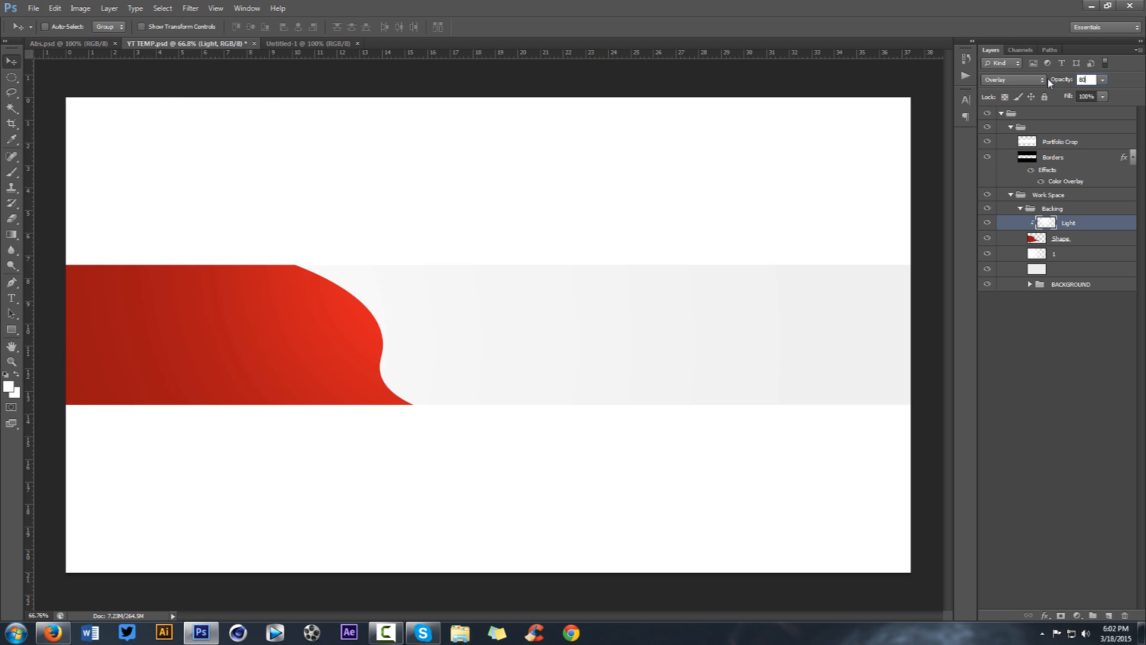
# Step: Merge the Light and Shape layers into one and duplicate the merged layer
pyautogui.keyDown('shift'); pyautogui.click(1066, 238); pyautogui.keyUp('shift')
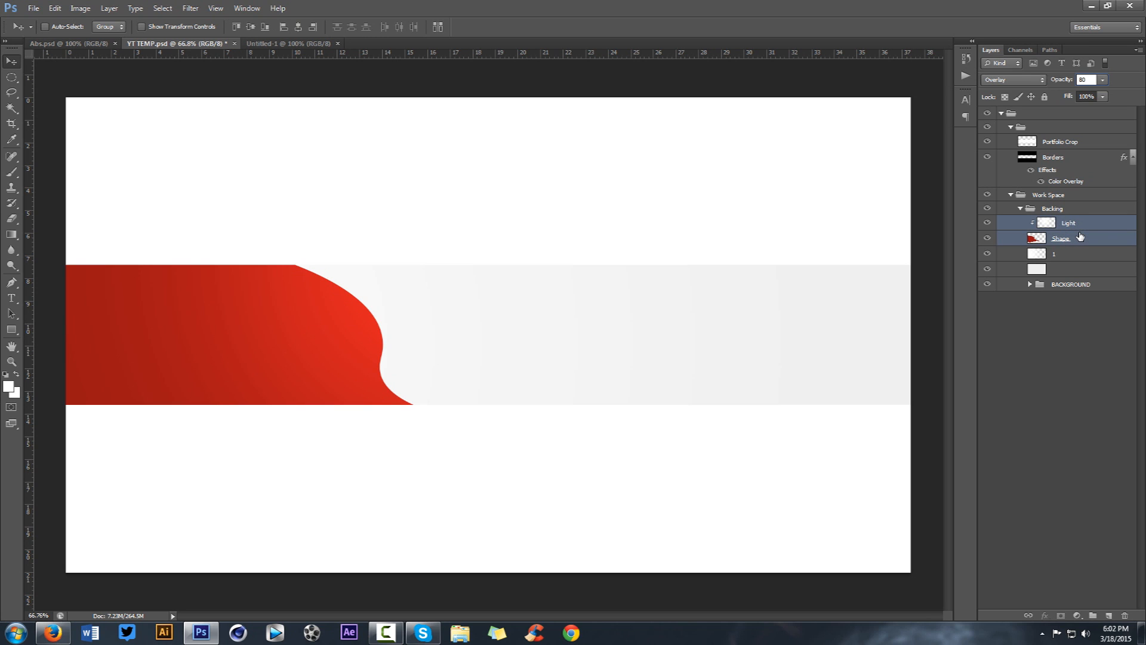
pyautogui.hotkey('ctrl', 'e')
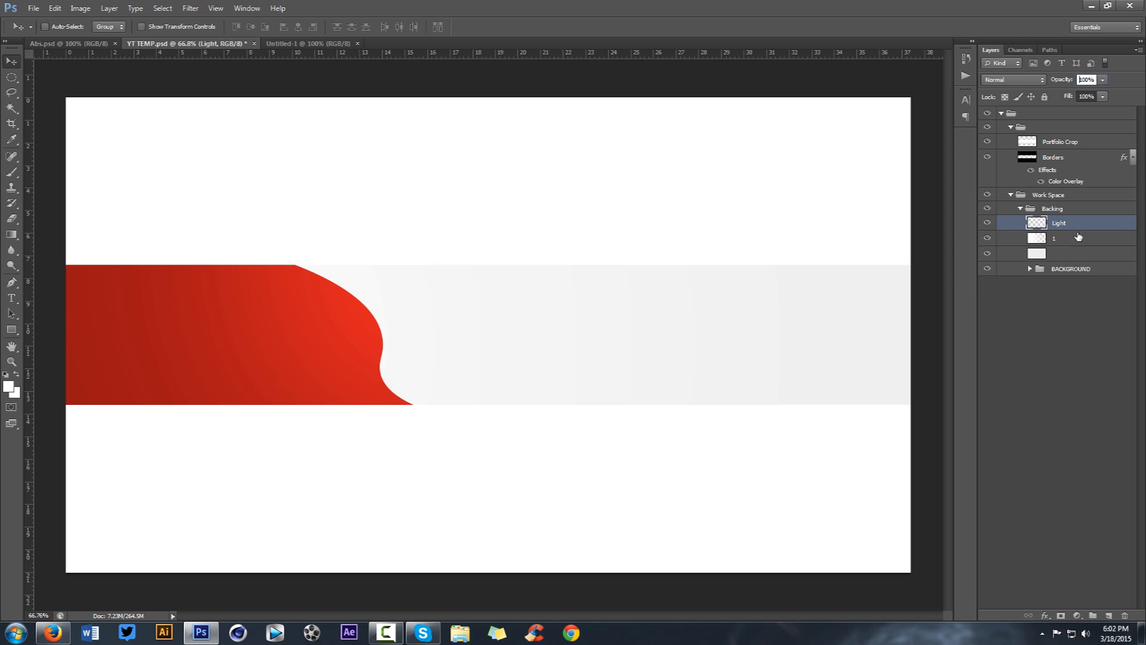
pyautogui.hotkey('ctrl', 'j')
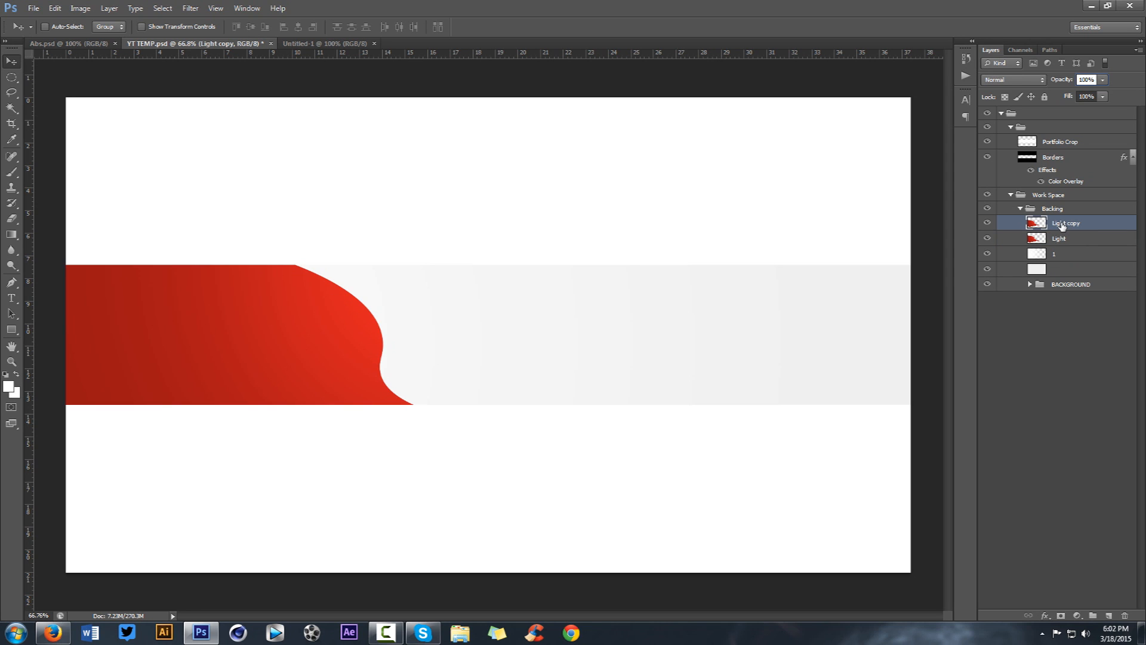
# Step: Rename the duplicated red shape layer as TOP
pyautogui.click(1062, 226)
pyautogui.press('t')
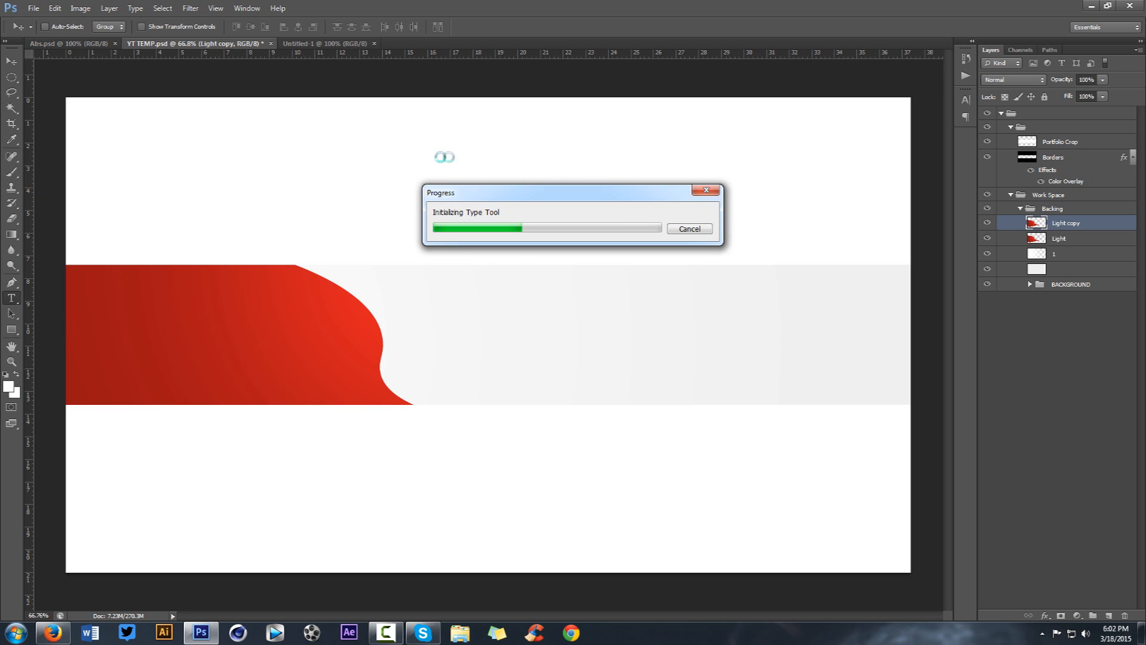
pyautogui.doubleClick(1067, 223)
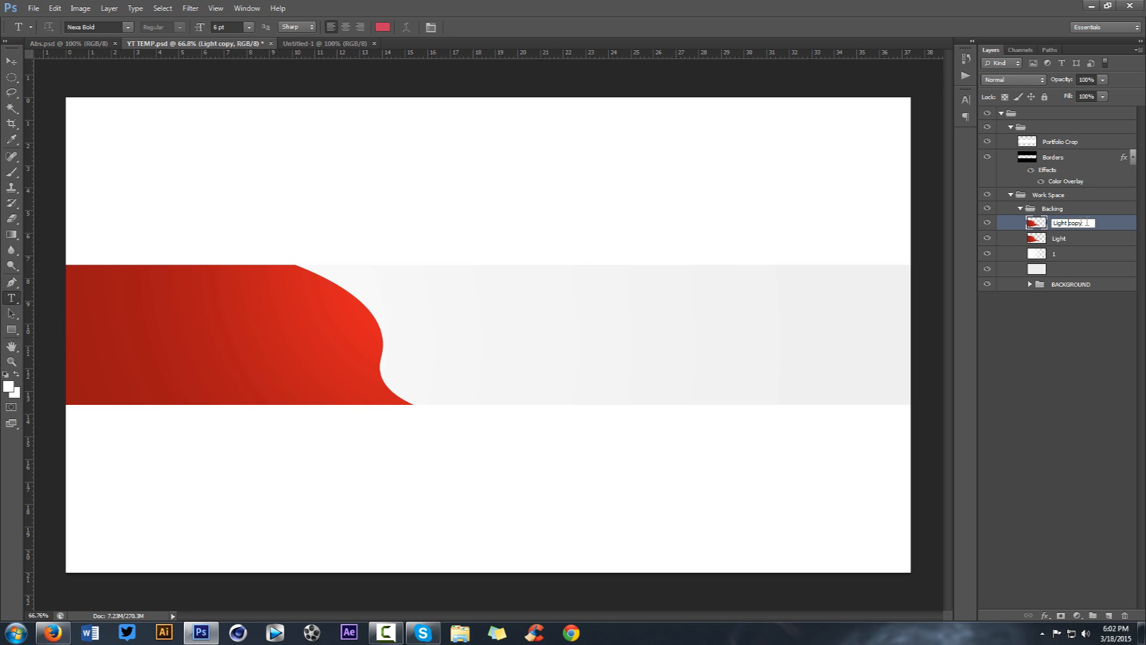
pyautogui.write('TOP')
pyautogui.press('Return')
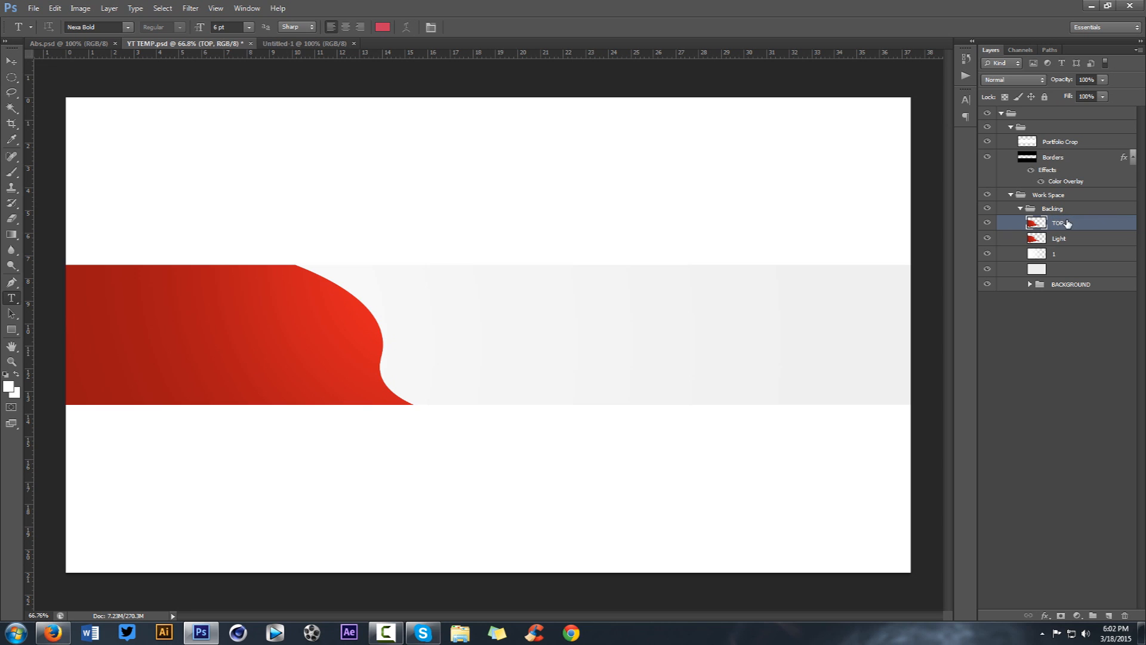
# Step: Set the TOP layer's blend mode to Multiply and its opacity to 30%
pyautogui.click(1014, 78)
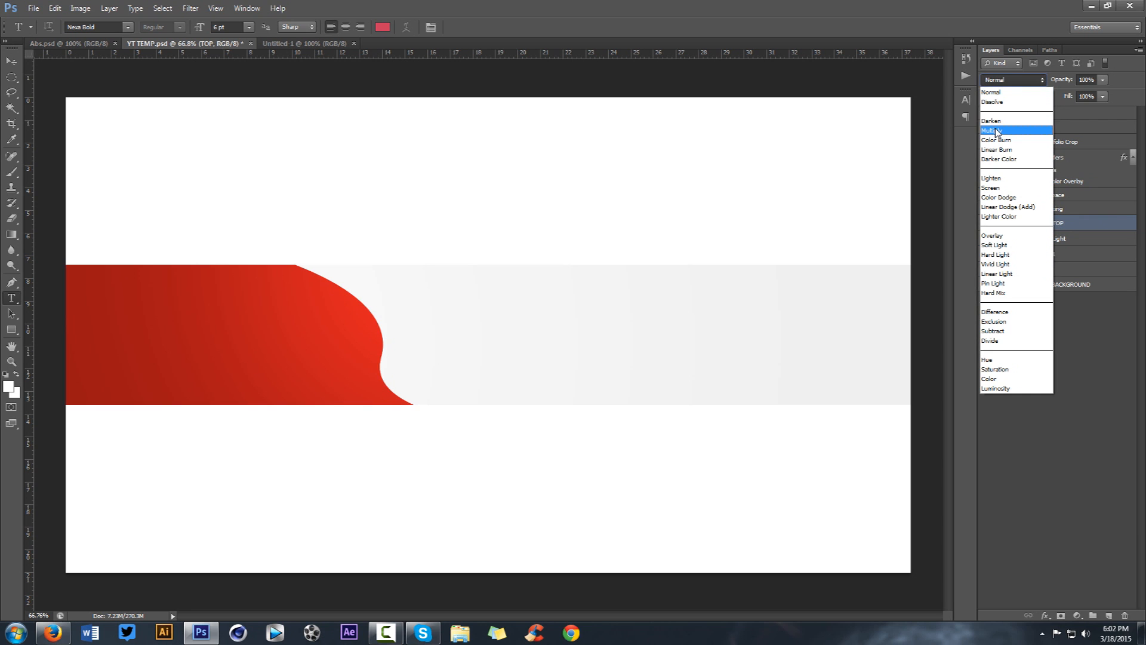
pyautogui.click(1014, 123)
pyautogui.click(1103, 79)
pyautogui.moveTo(1103, 93); pyautogui.dragTo(1010, 82)
pyautogui.write('30')
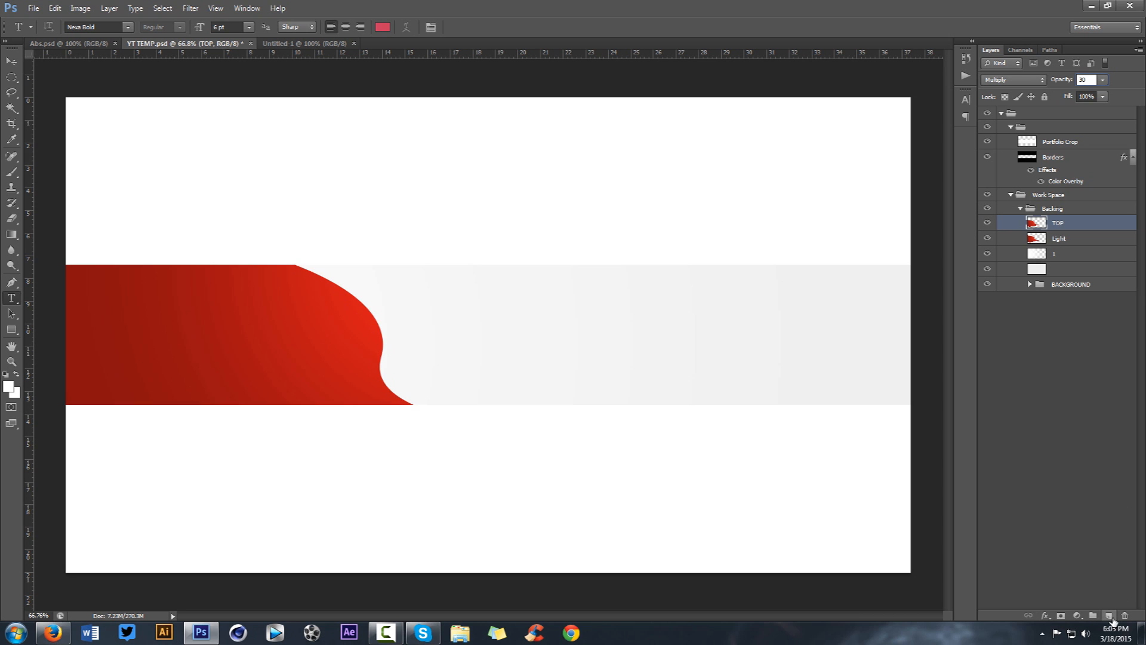
# Step: Select the whole red shape on the TOP layer with the Magic Wand, adding its separate tonal bands to the selection
pyautogui.click(332, 345)
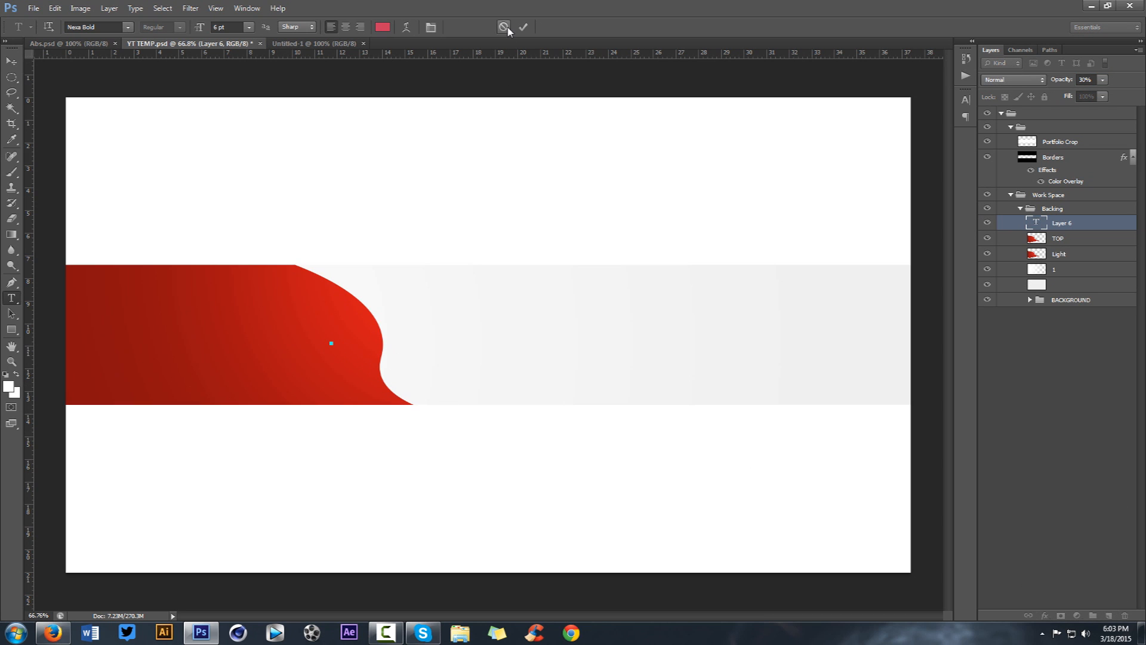
pyautogui.click(504, 27)
pyautogui.press('w')
pyautogui.click(324, 315)
pyautogui.click(338, 308)
pyautogui.click(335, 313)
pyautogui.keyDown('shift'); pyautogui.click(287, 329); pyautogui.keyUp('shift')
pyautogui.keyDown('shift'); pyautogui.click(249, 340); pyautogui.keyUp('shift')
pyautogui.keyDown('shift'); pyautogui.click(197, 343); pyautogui.keyUp('shift')
pyautogui.keyDown('shift'); pyautogui.click(162, 343); pyautogui.keyUp('shift')
pyautogui.keyDown('shift'); pyautogui.click(125, 348); pyautogui.keyUp('shift')
pyautogui.keyDown('shift'); pyautogui.click(85, 352); pyautogui.keyUp('shift')
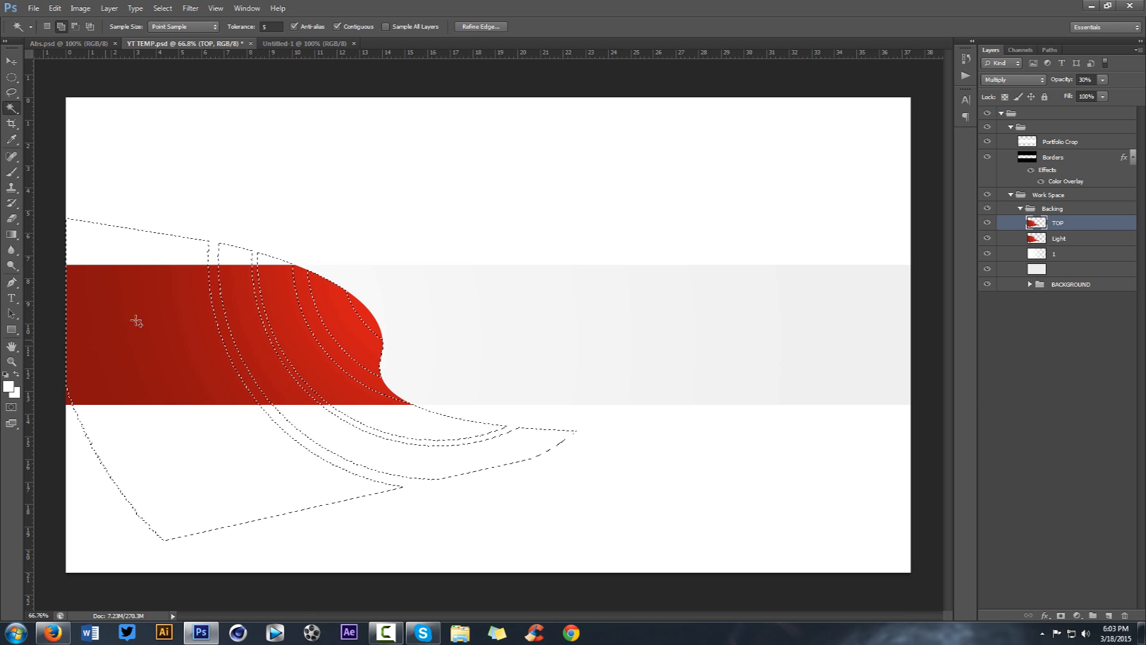
pyautogui.keyDown('shift'); pyautogui.click(221, 312); pyautogui.keyUp('shift')
pyautogui.keyDown('shift'); pyautogui.click(278, 310); pyautogui.keyUp('shift')
pyautogui.keyDown('shift'); pyautogui.click(264, 321); pyautogui.keyUp('shift')
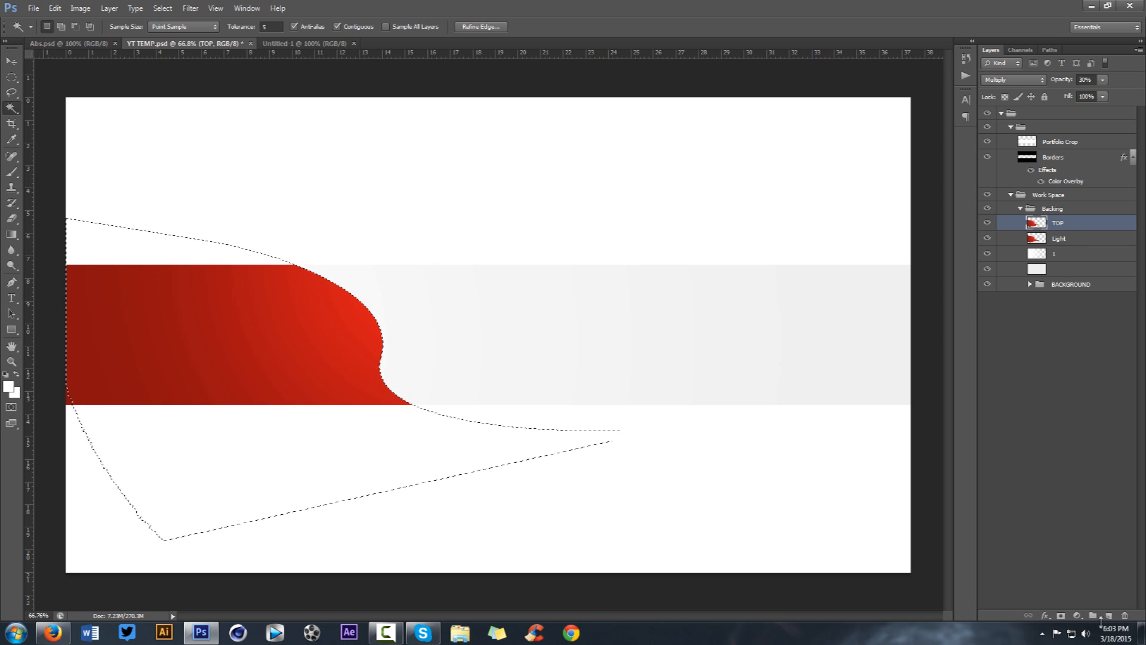
# Step: Fill the selected area with flat bright red on a new layer above TOP and clear the selection
pyautogui.click(1109, 615)
pyautogui.press('i')
pyautogui.click(8, 387)
pyautogui.click(755, 293)
pyautogui.moveTo(755, 293); pyautogui.dragTo(749, 270)
pyautogui.click(898, 255)
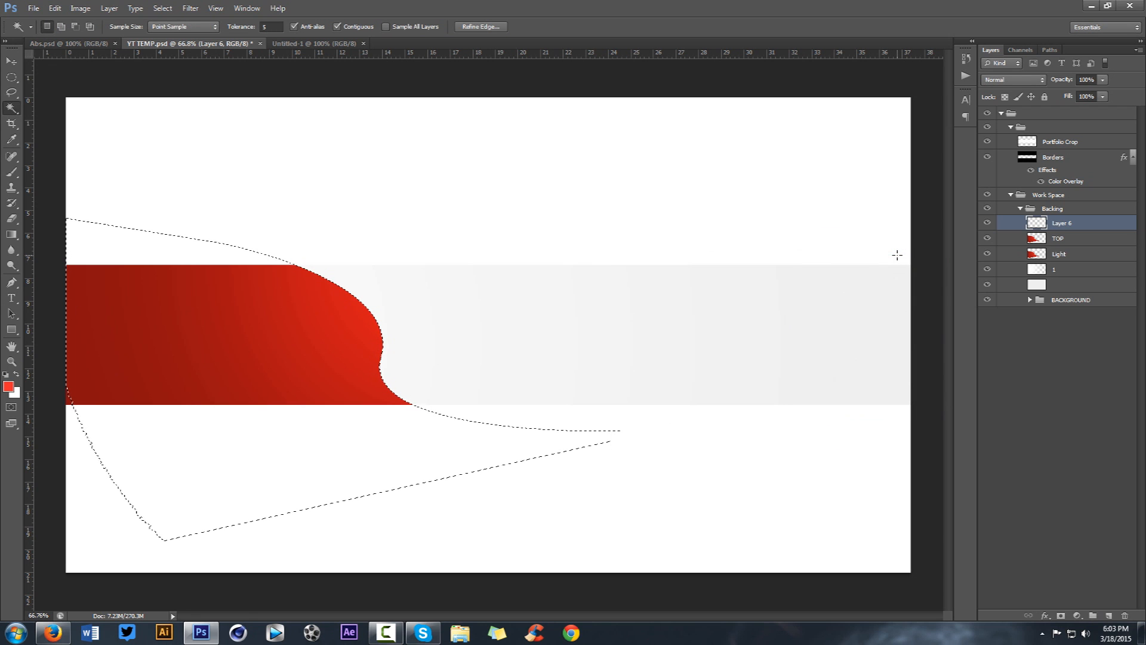
pyautogui.hotkey('alt', 'BackSpace')
pyautogui.hotkey('ctrl', 'd')
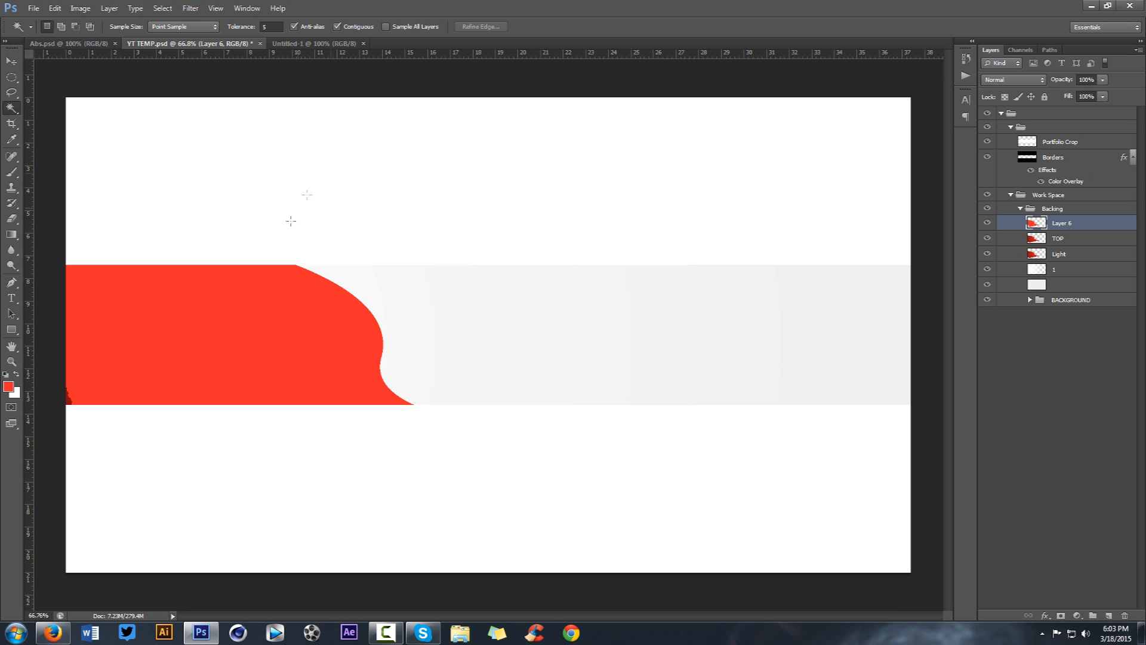
# Step: Hide the flat red fill layer to compare it with the shaded shape, and delete it
pyautogui.click(987, 223)
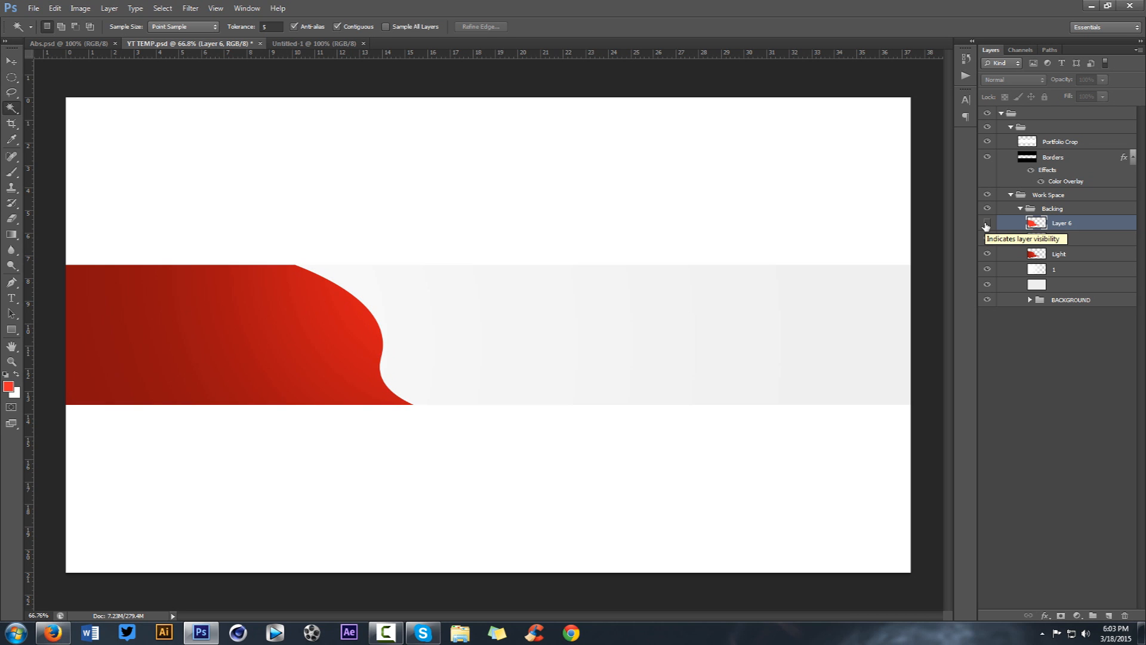
pyautogui.press('Delete')
pyautogui.press('v')
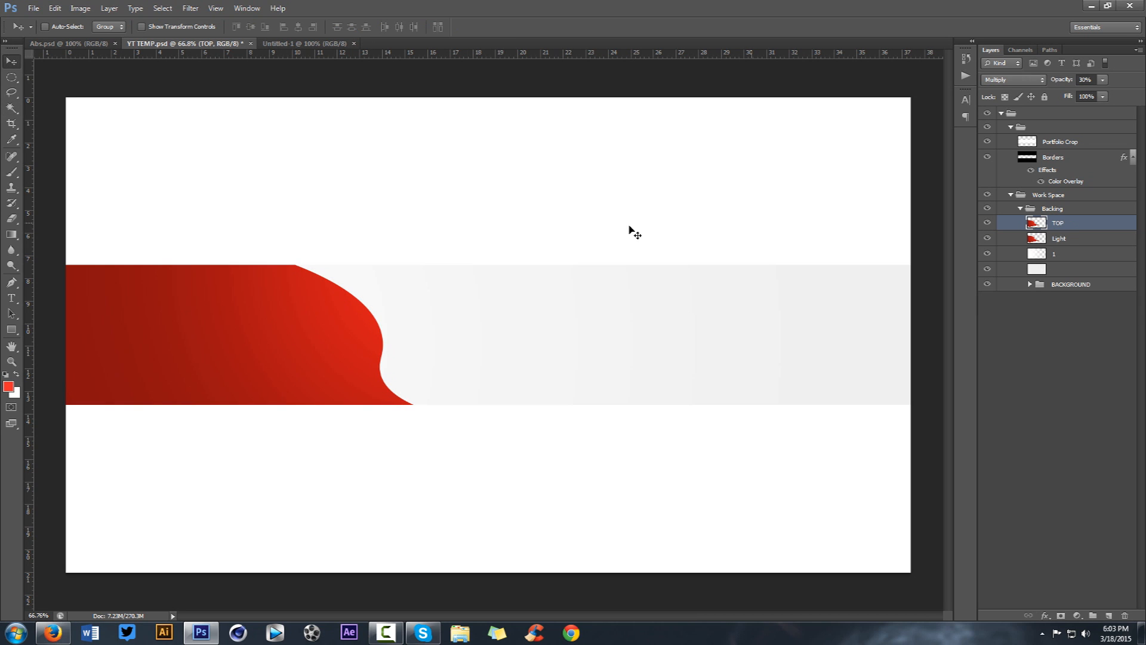
# Step: Group the TOP and Light layers and duplicate the group
pyautogui.keyDown('shift'); pyautogui.click(1080, 239); pyautogui.keyUp('shift')
pyautogui.hotkey('ctrl', 'g')
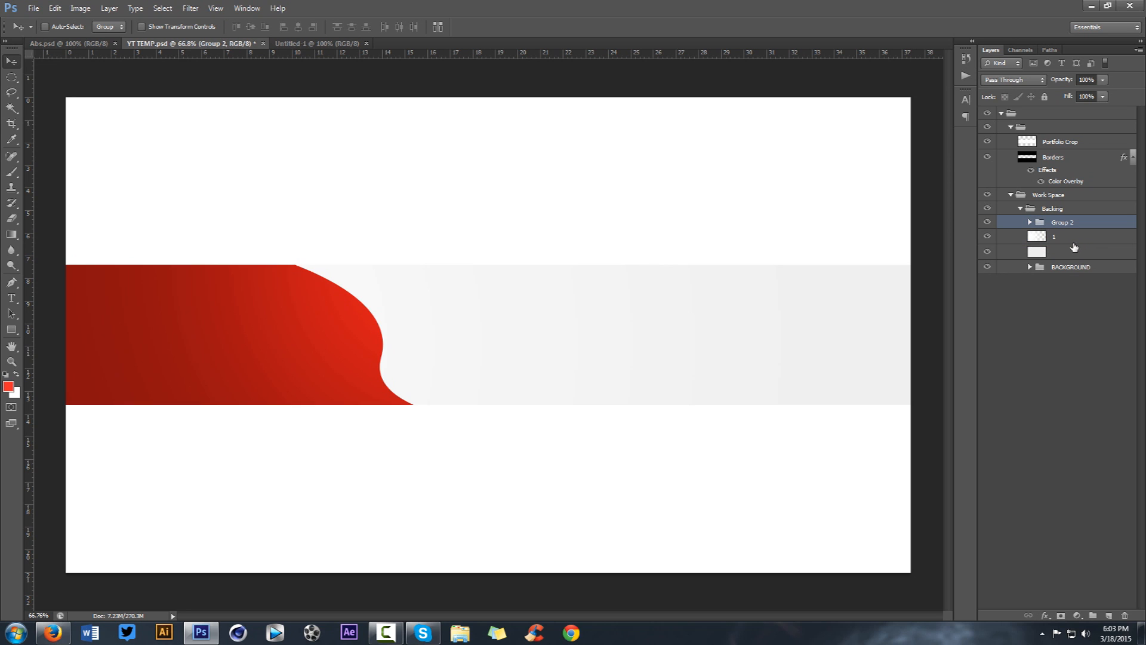
pyautogui.hotkey('ctrl', 'j')
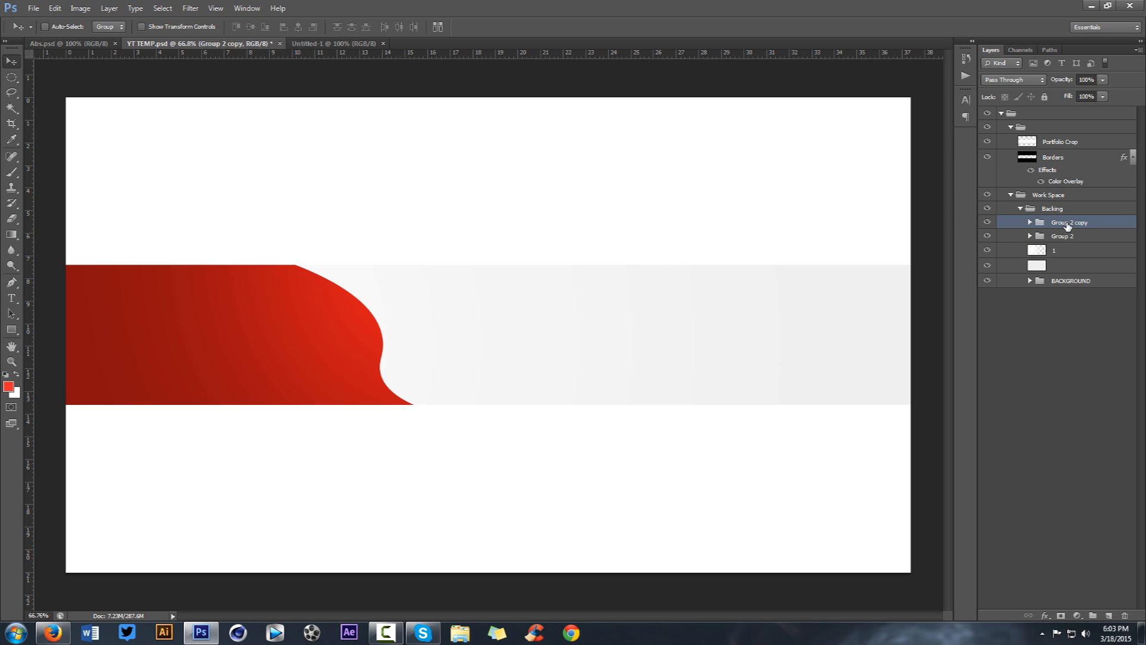
# Step: Merge the duplicated group into a single layer and rename it sHAPE
pyautogui.hotkey('ctrl', 'e')
pyautogui.doubleClick(1068, 222)
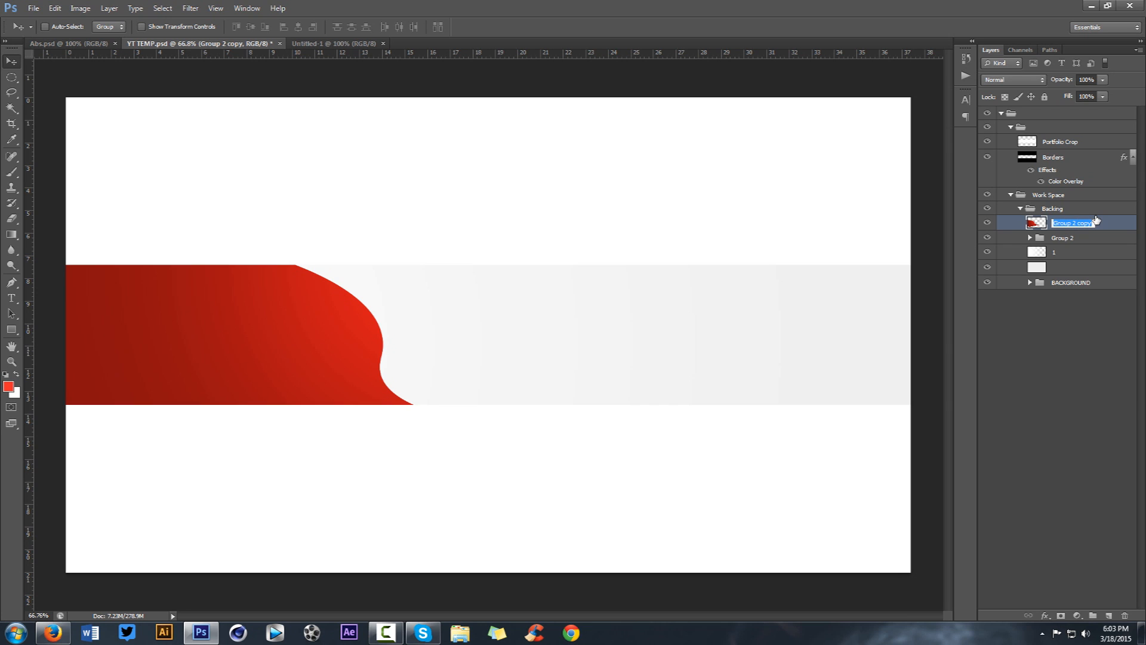
pyautogui.write('sHAPE')
pyautogui.press('Return')
# Step: Hide the original group of red layers and rename it bACKUP
pyautogui.click(988, 237)
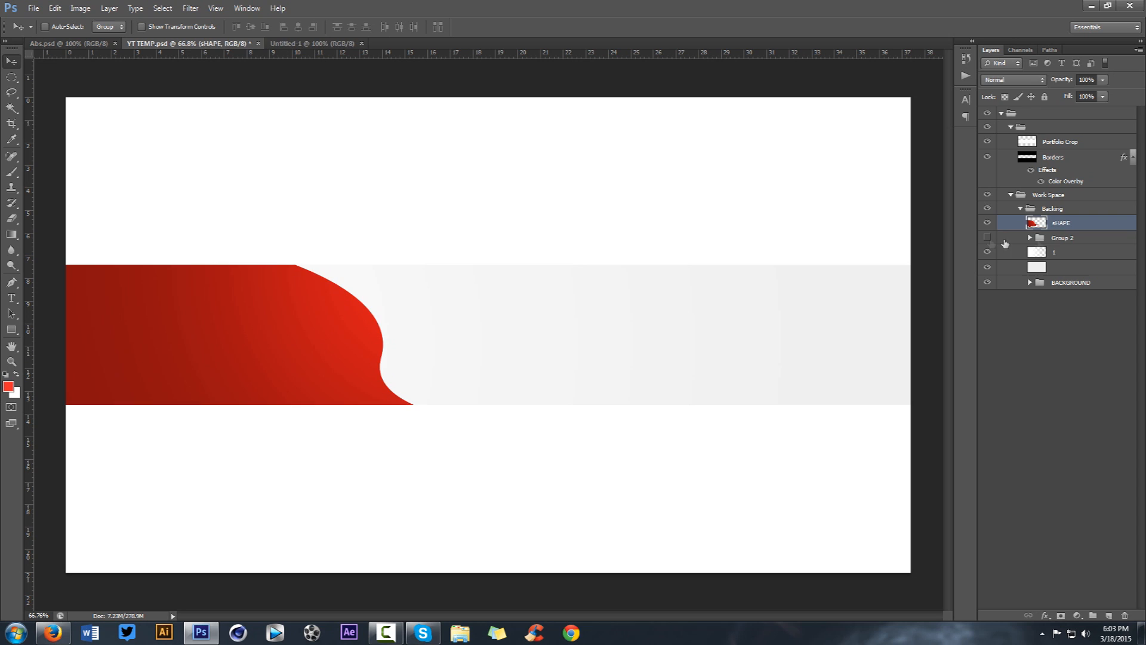
pyautogui.doubleClick(1062, 238)
pyautogui.write('bACKUP')
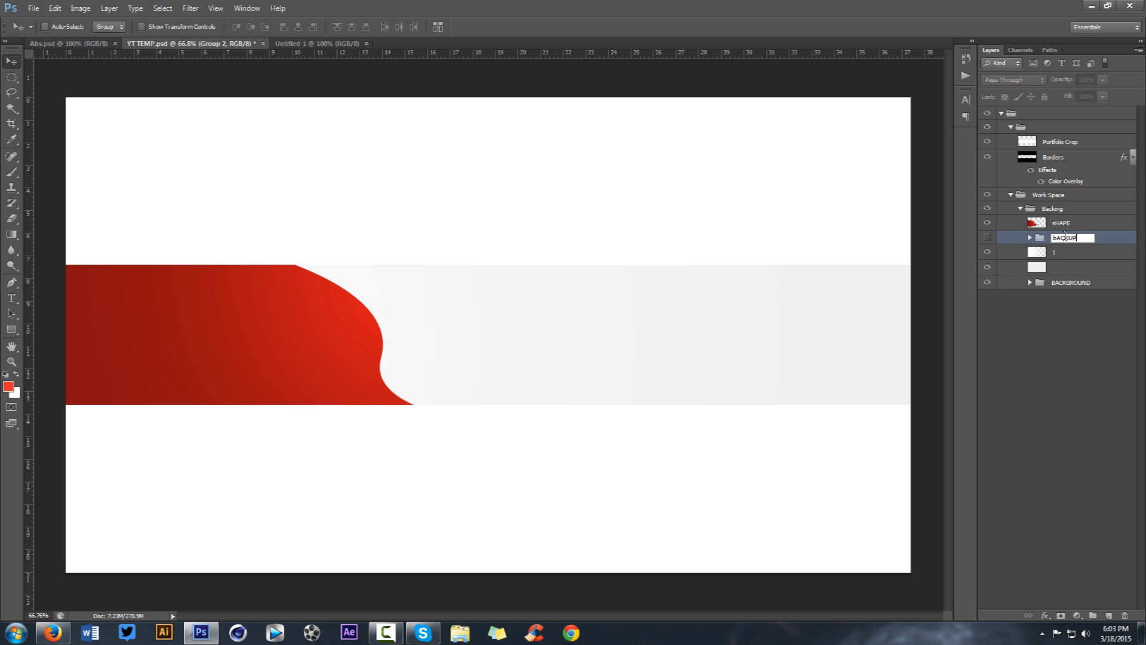
pyautogui.press('Return')
# Step: Close the sHAPE layer's style settings unchanged and check the red shape's outline in the Abs.psd example
pyautogui.doubleClick(1098, 223)
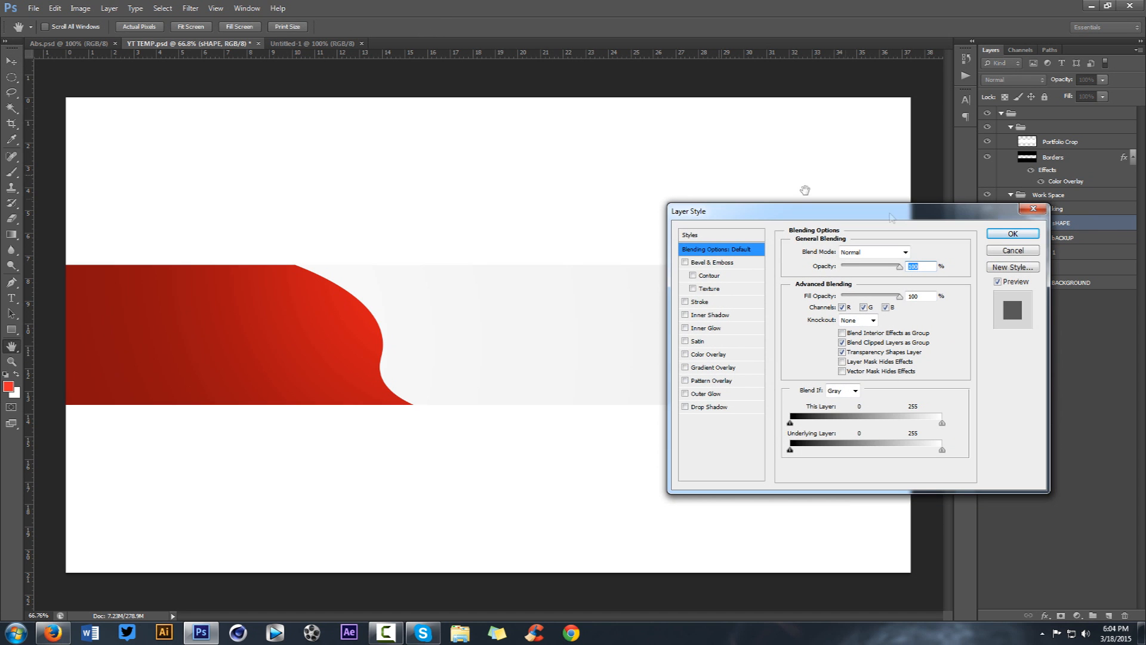
pyautogui.click(1011, 252)
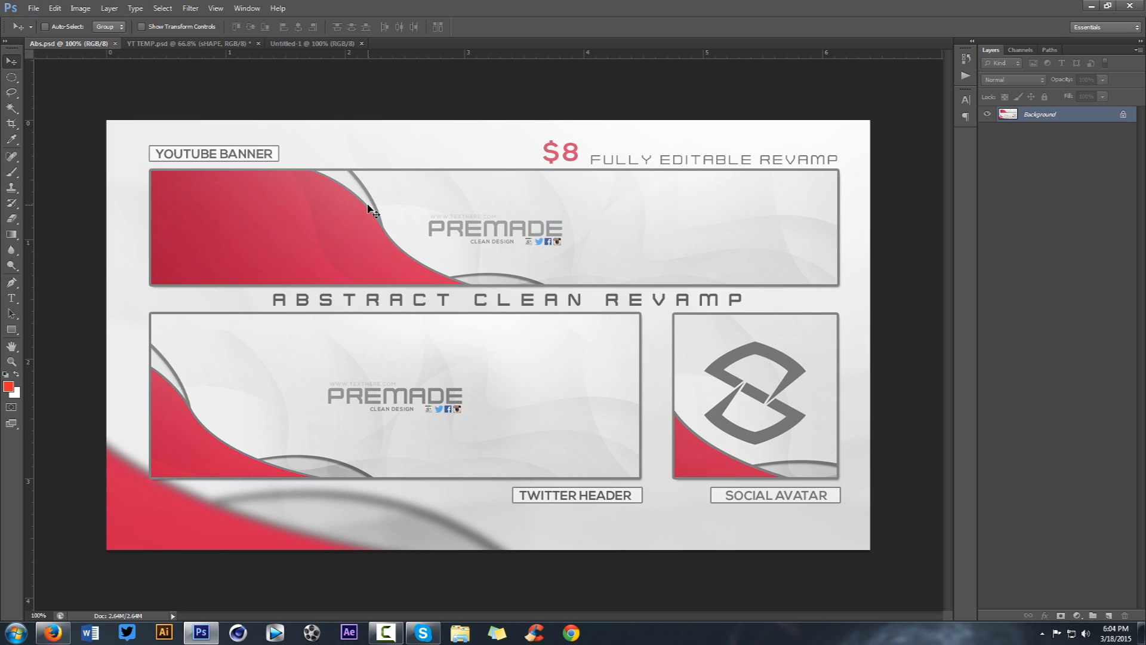
pyautogui.click(165, 44)
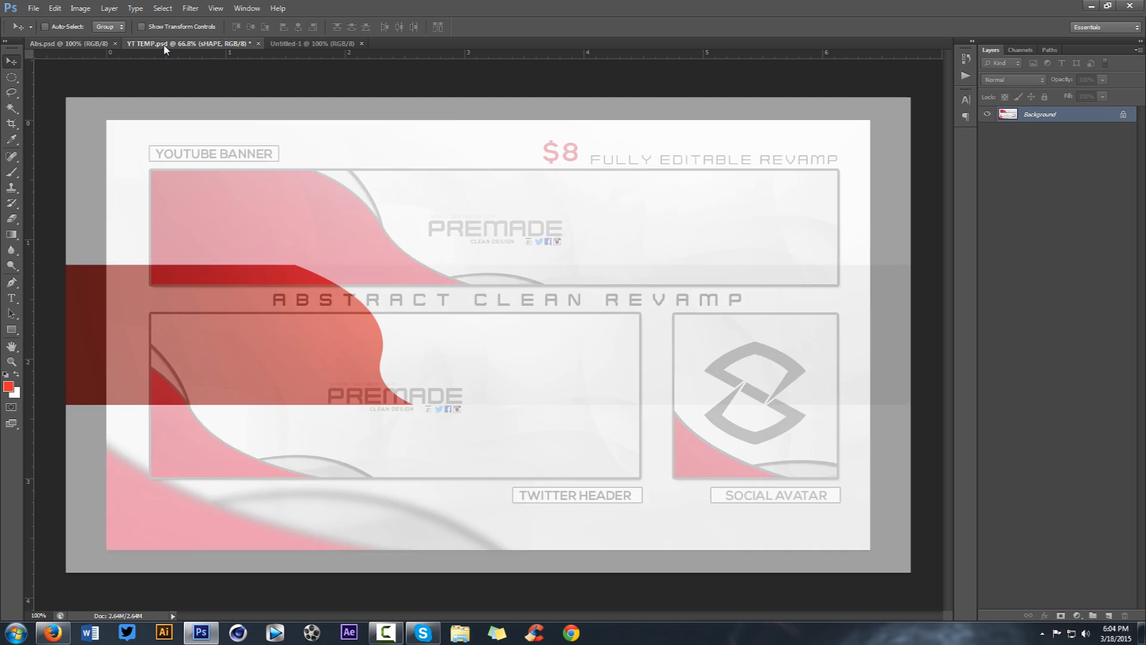
# Step: Add an outside stroke in dark grey 3b3b3b to the sHAPE layer and increase its size
pyautogui.doubleClick(1118, 224)
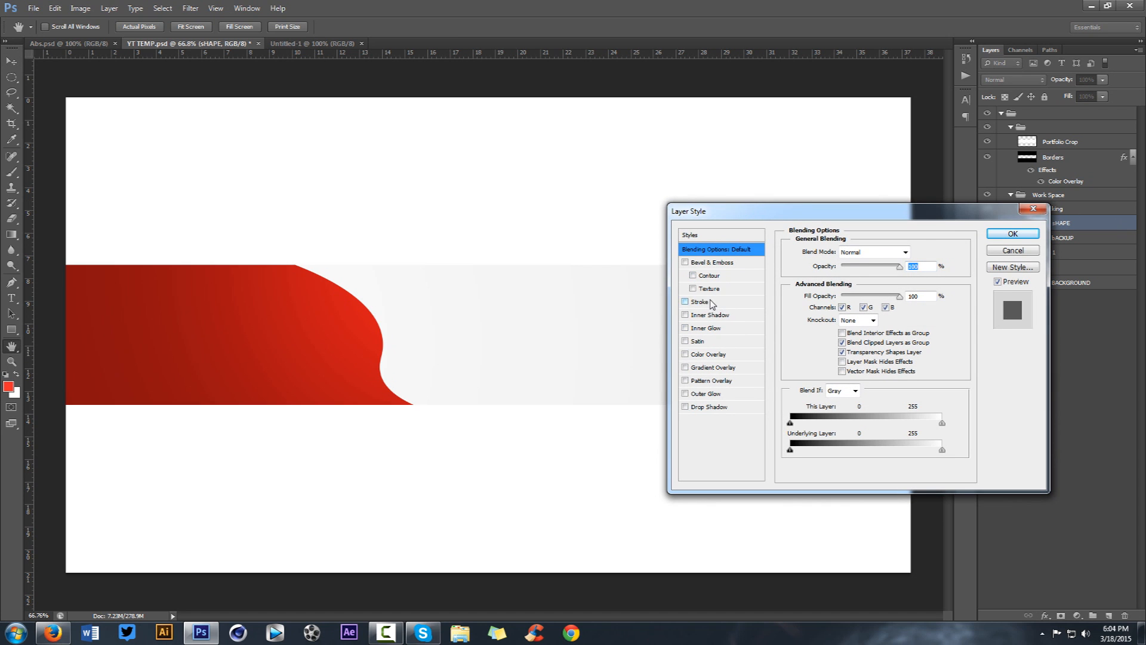
pyautogui.click(710, 303)
pyautogui.click(829, 333)
pyautogui.moveTo(639, 407)
pyautogui.mouseDown()
pyautogui.moveTo(582, 387)
pyautogui.moveTo(626, 389)
pyautogui.moveTo(587, 376)
pyautogui.mouseUp()
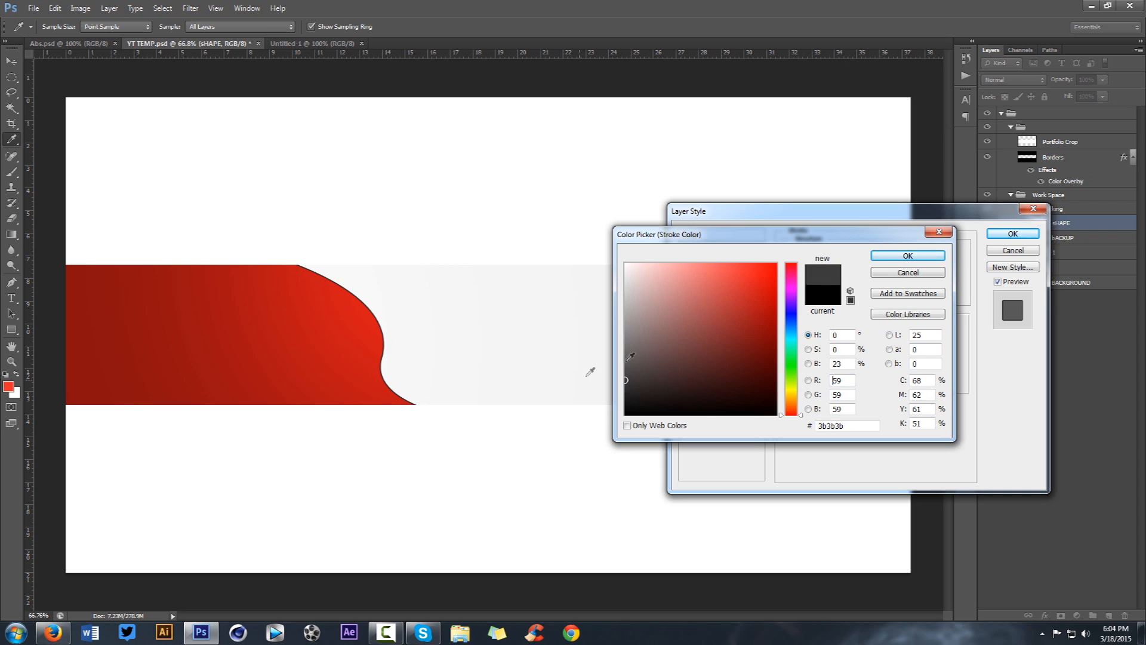
pyautogui.click(884, 255)
pyautogui.scroll(6, 913, 249)
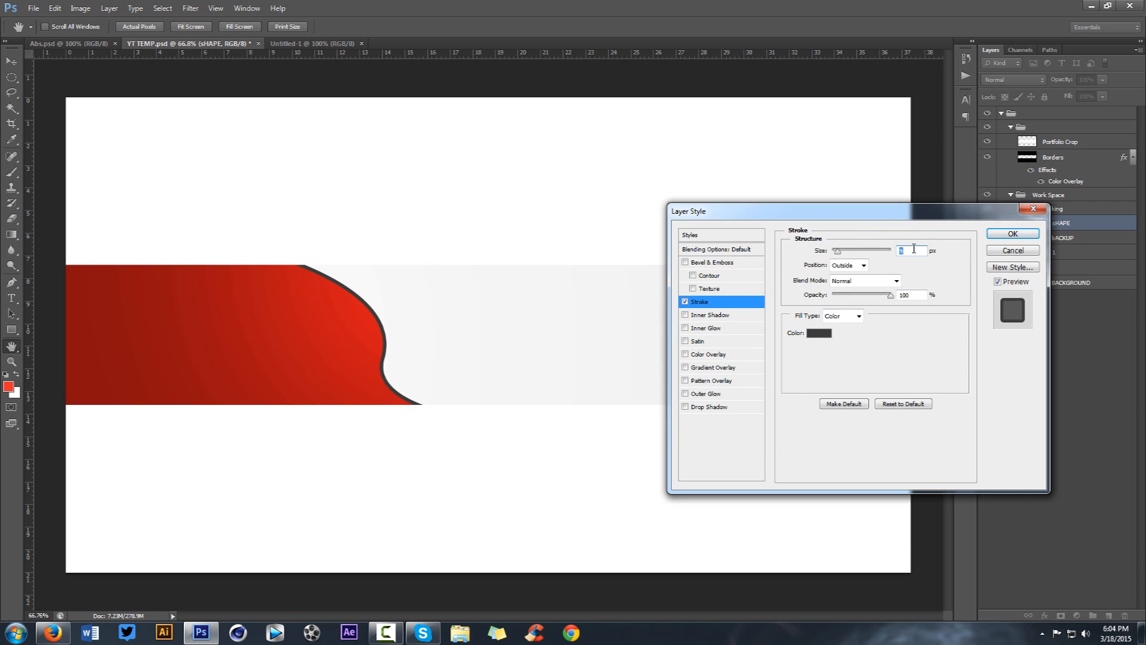
# Step: Lighten the sHAPE layer's stroke colour to grey 565656 and apply the layer style
pyautogui.click(819, 332)
pyautogui.click(625, 356)
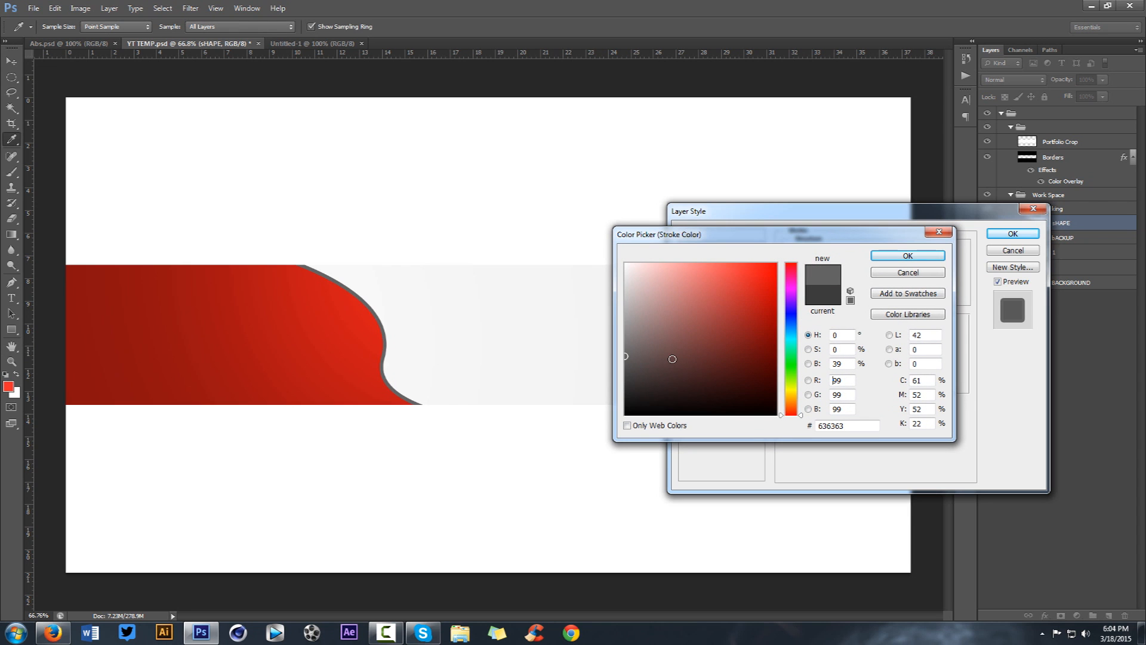
pyautogui.moveTo(671, 357); pyautogui.dragTo(574, 365)
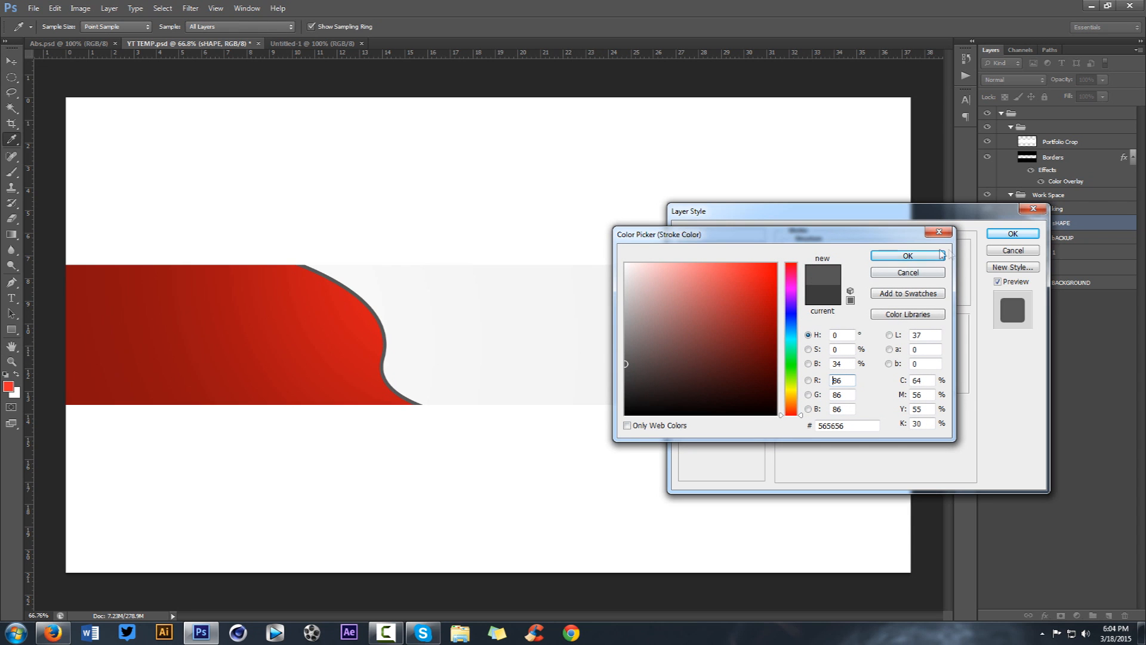
pyautogui.click(908, 255)
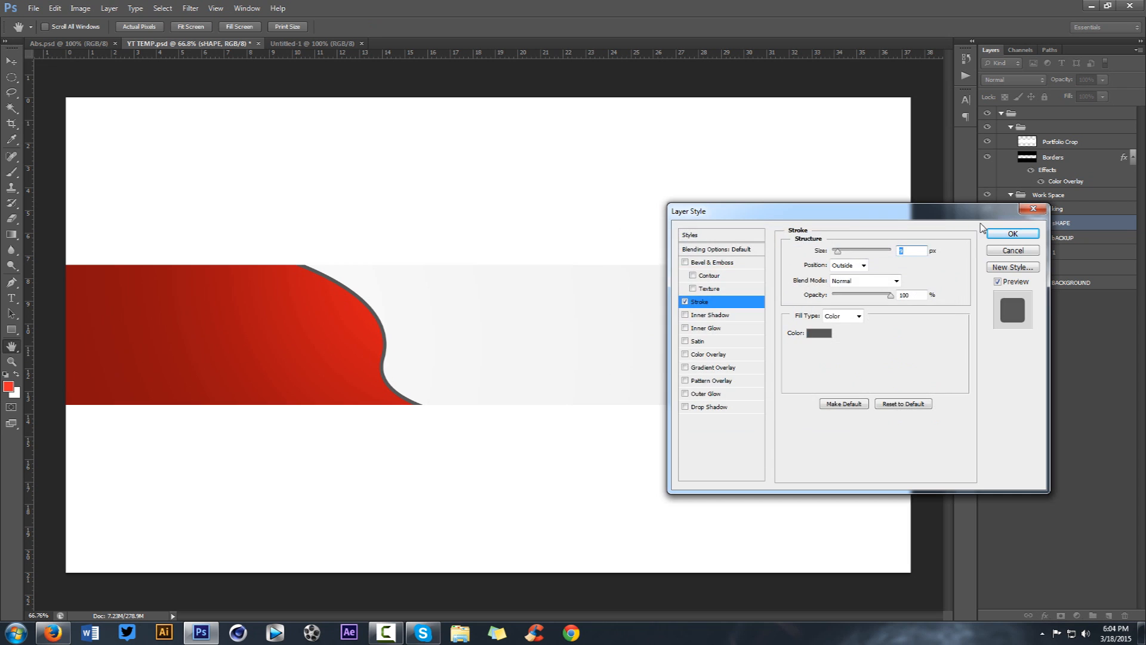
pyautogui.moveTo(963, 215); pyautogui.dragTo(817, 201)
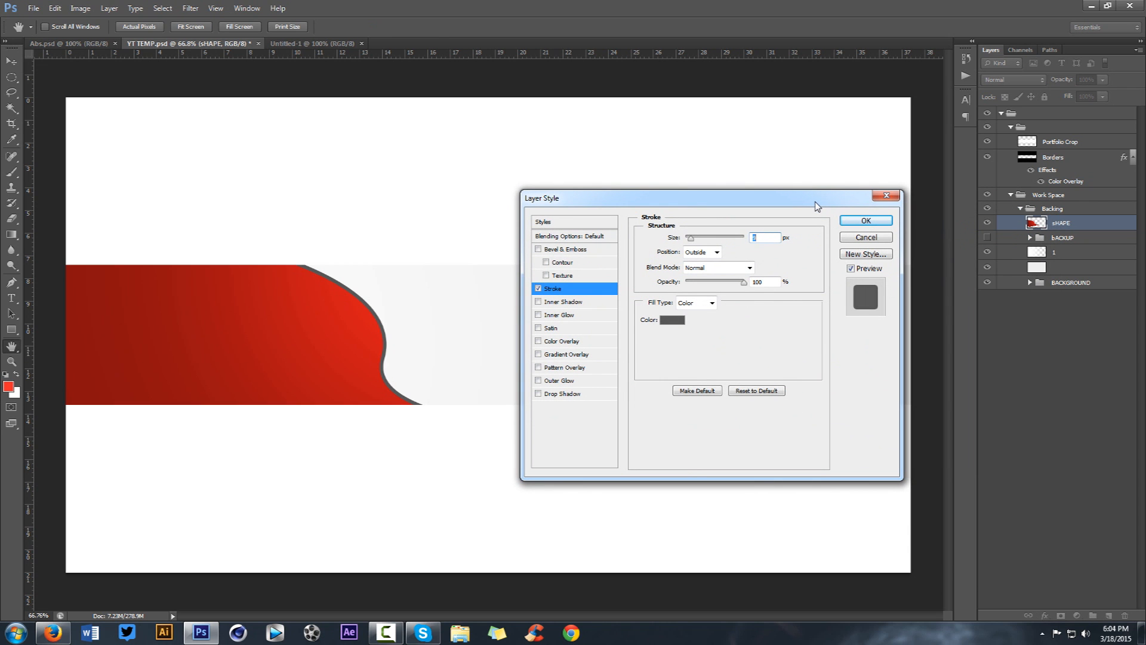
pyautogui.click(853, 221)
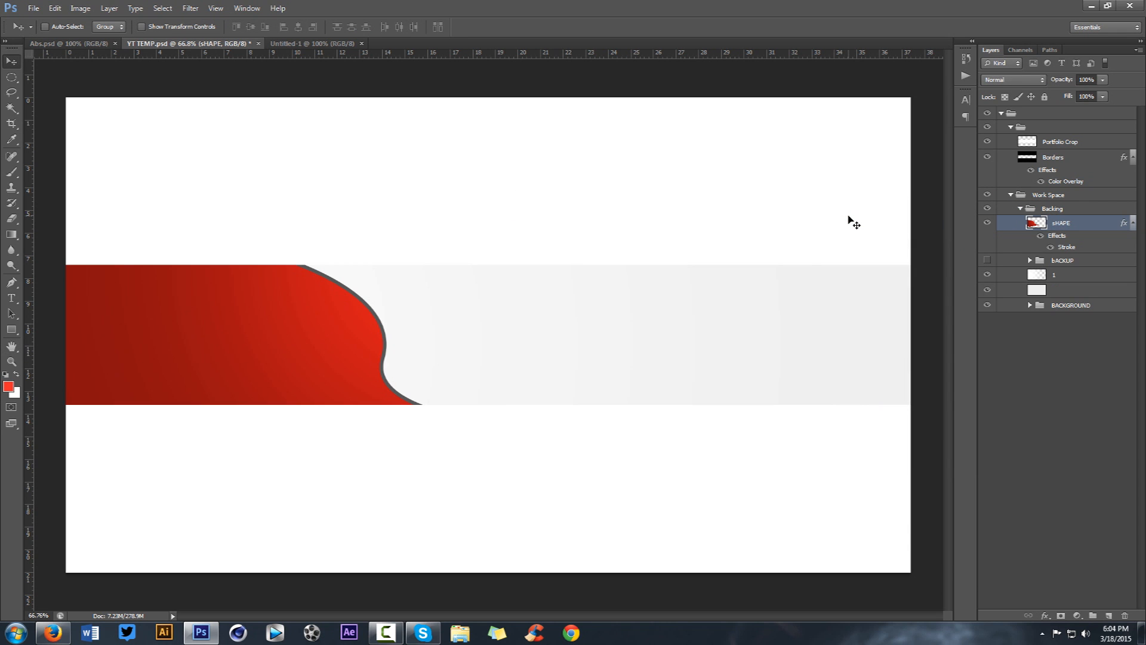
# Step: Sample the light background colour f7f7f7 for the sHAPE layer's stroke and rasterize the layer style
pyautogui.doubleClick(1066, 246)
pyautogui.click(672, 320)
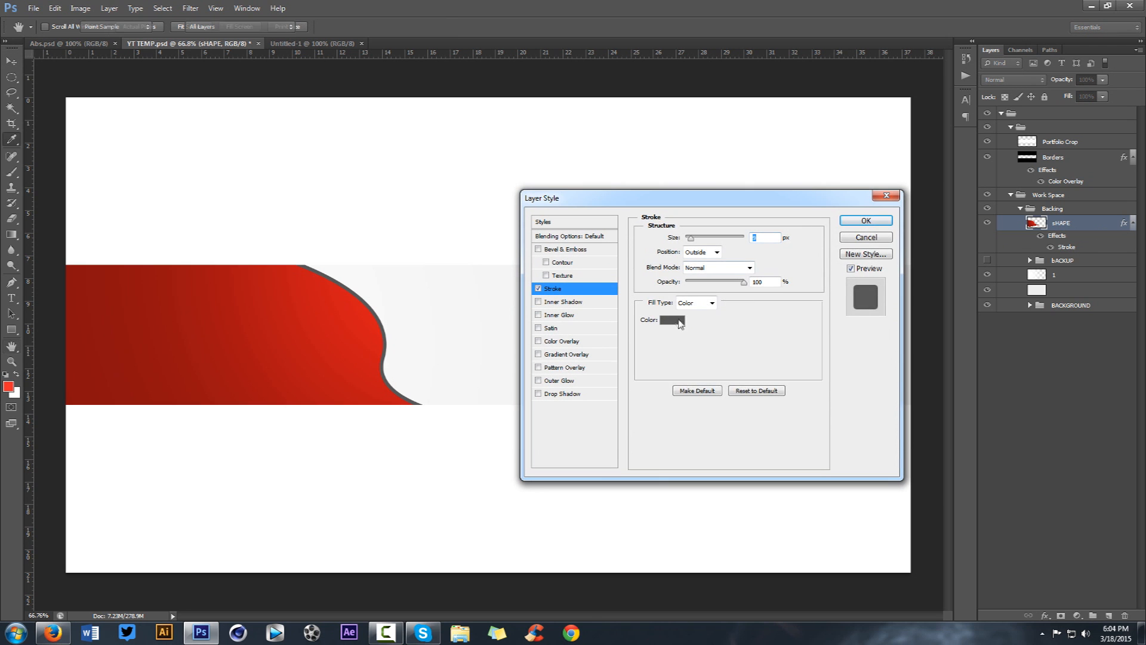
pyautogui.click(396, 345)
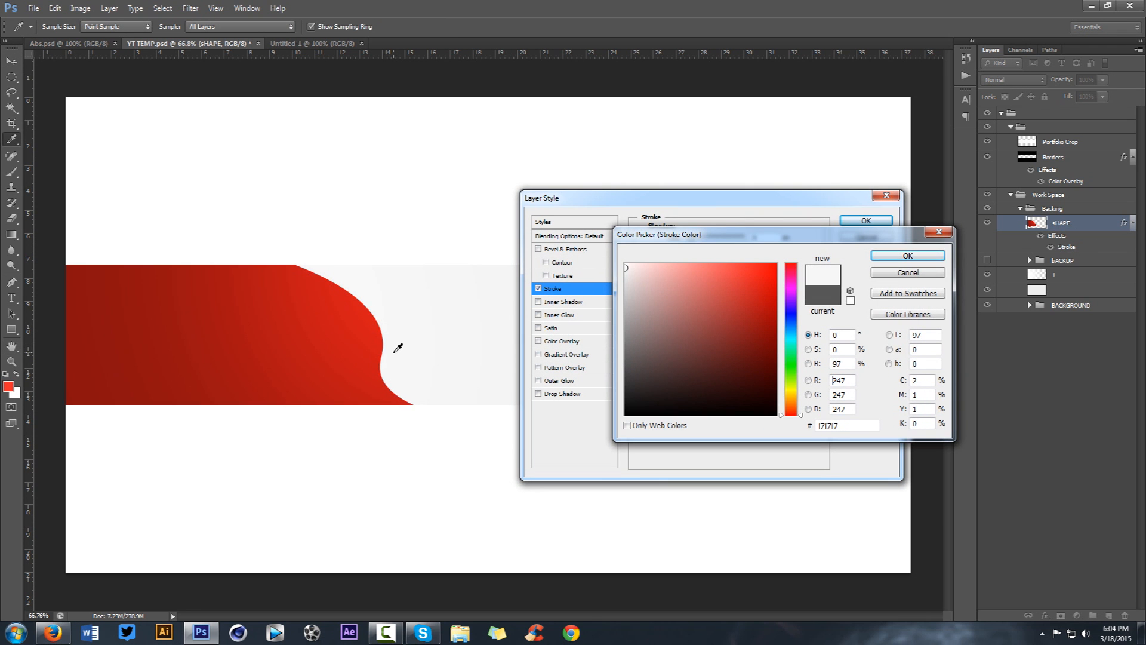
pyautogui.click(908, 255)
pyautogui.click(866, 220)
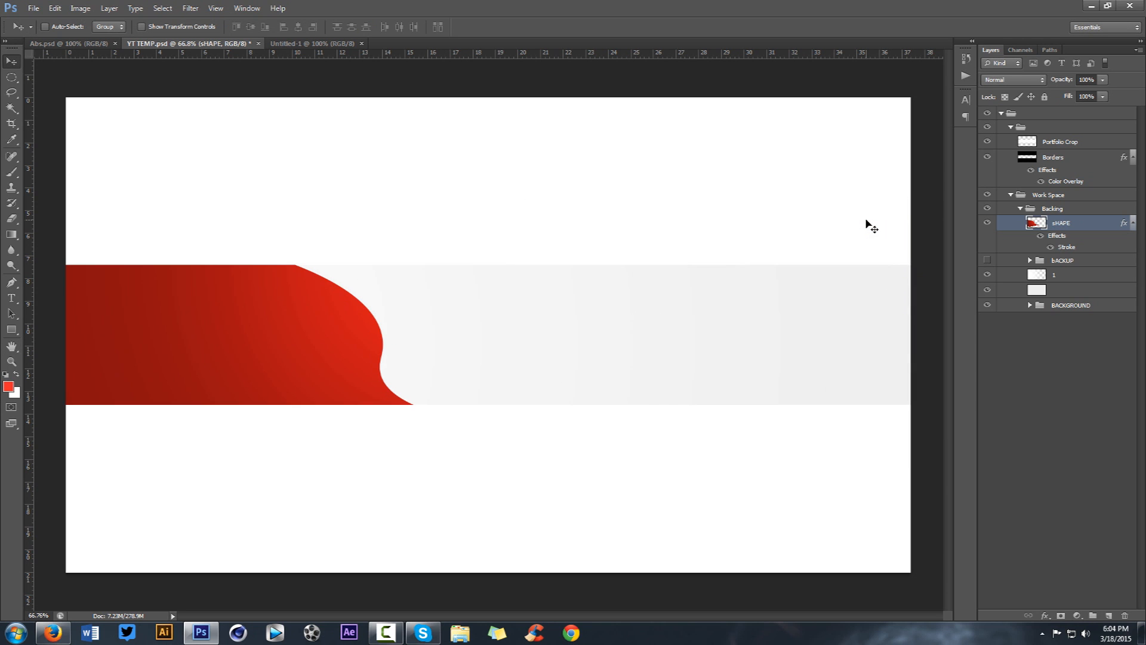
pyautogui.rightClick(1091, 227)
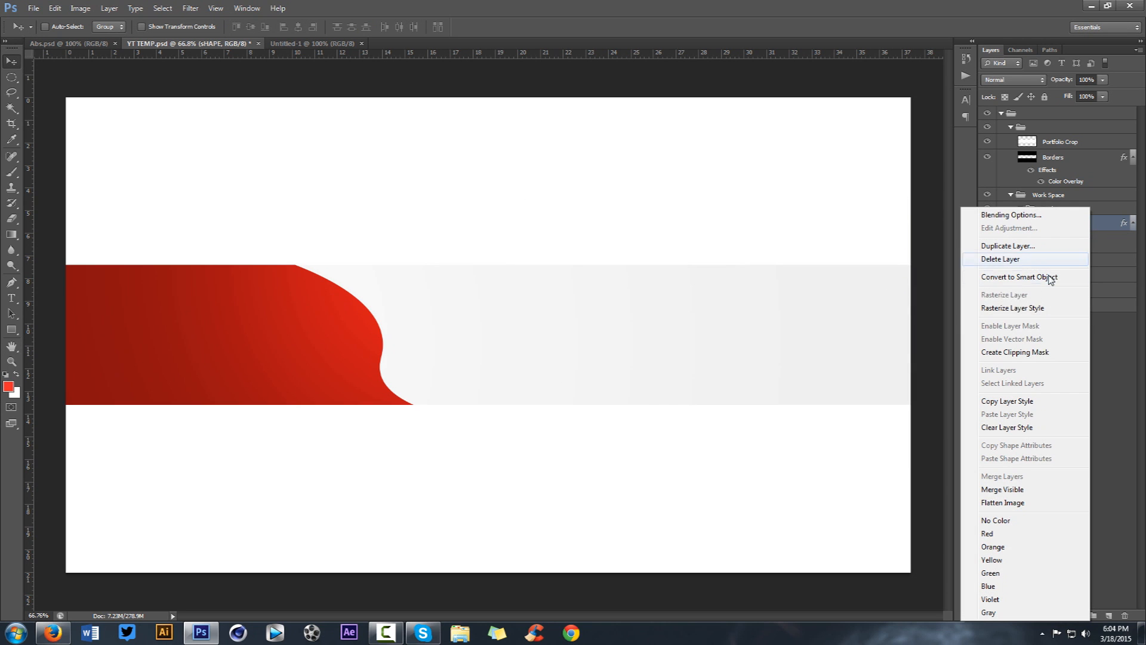
pyautogui.click(1018, 308)
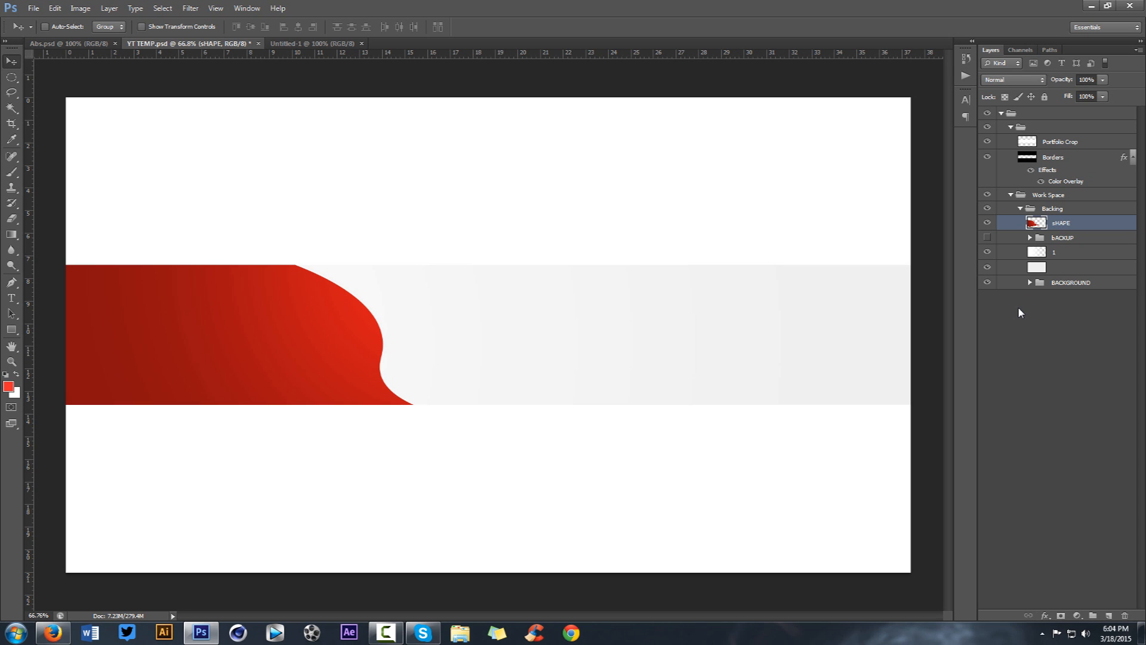
# Step: Add a second outside stroke to the sHAPE layer and set its size to 6 px
pyautogui.doubleClick(1115, 224)
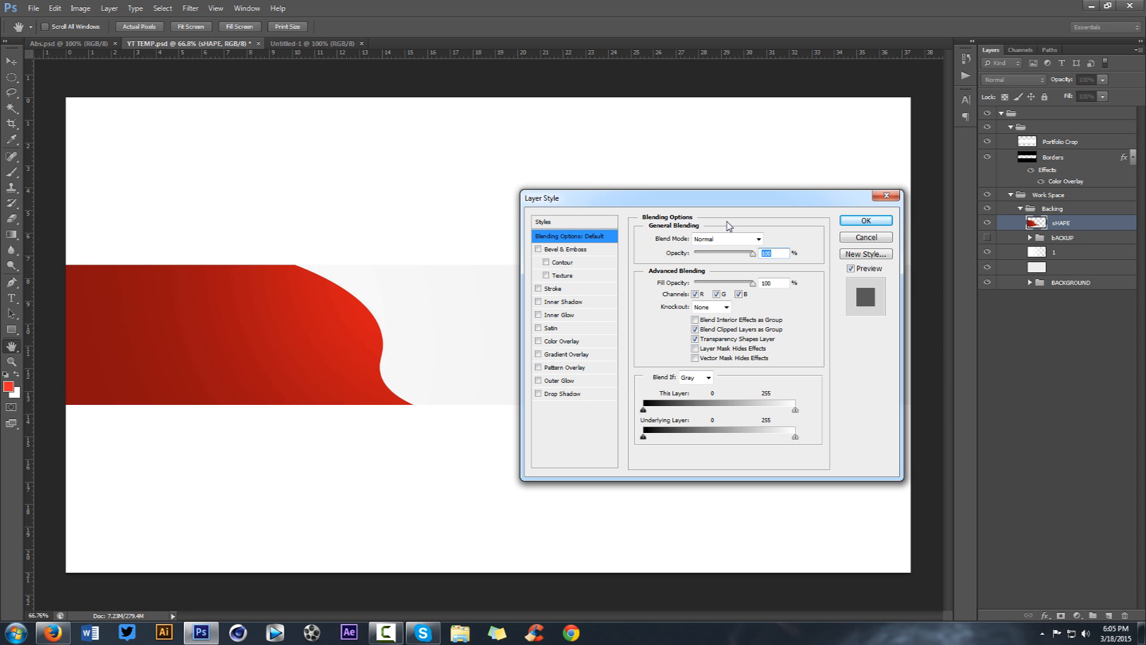
pyautogui.click(554, 289)
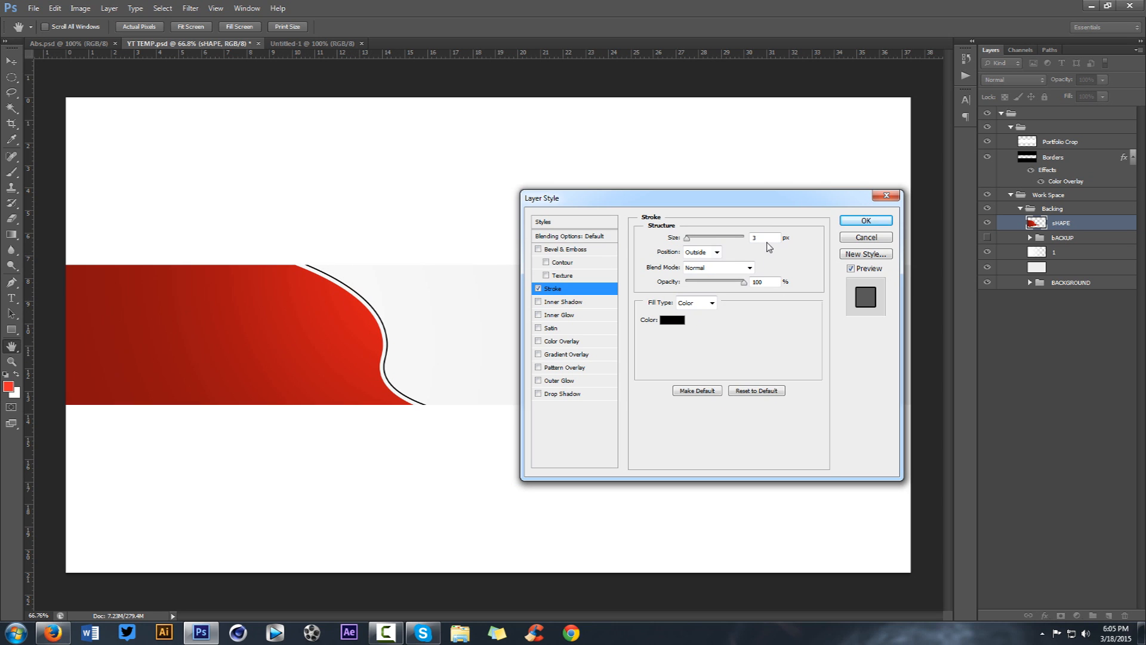
pyautogui.click(770, 240)
pyautogui.press('Up')
pyautogui.press('Up')
# Step: Set the second stroke's colour to medium grey 6a6a6a and apply the layer style
pyautogui.click(677, 321)
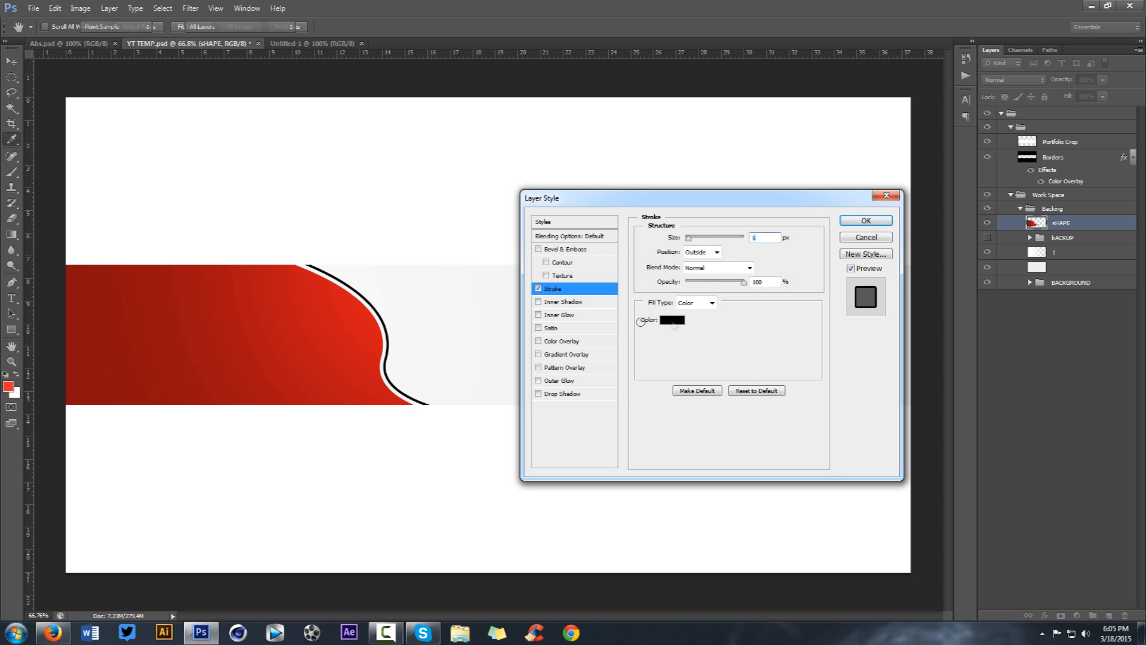
pyautogui.click(338, 334)
pyautogui.moveTo(690, 395); pyautogui.dragTo(435, 355)
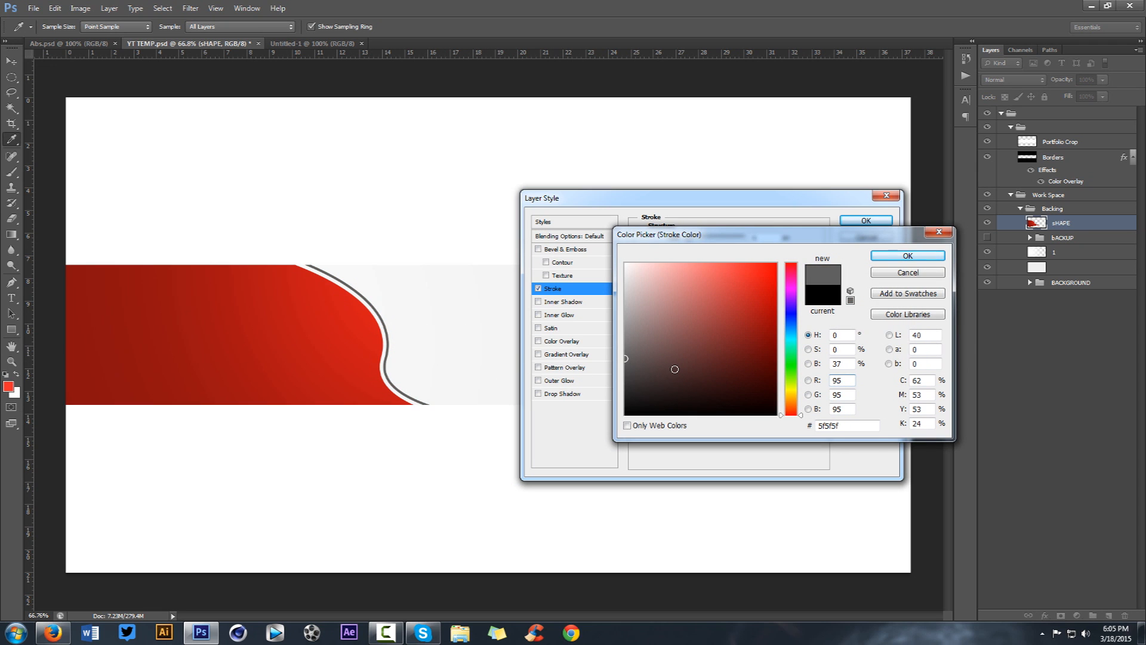
pyautogui.moveTo(641, 358); pyautogui.dragTo(615, 353)
pyautogui.click(880, 255)
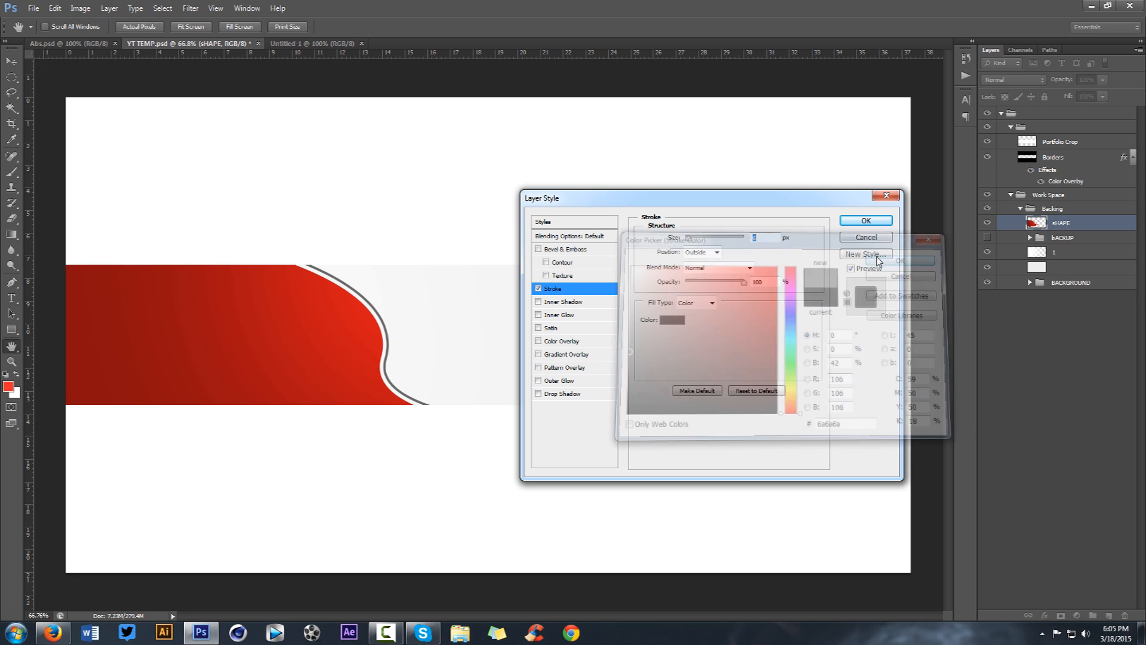
pyautogui.click(867, 221)
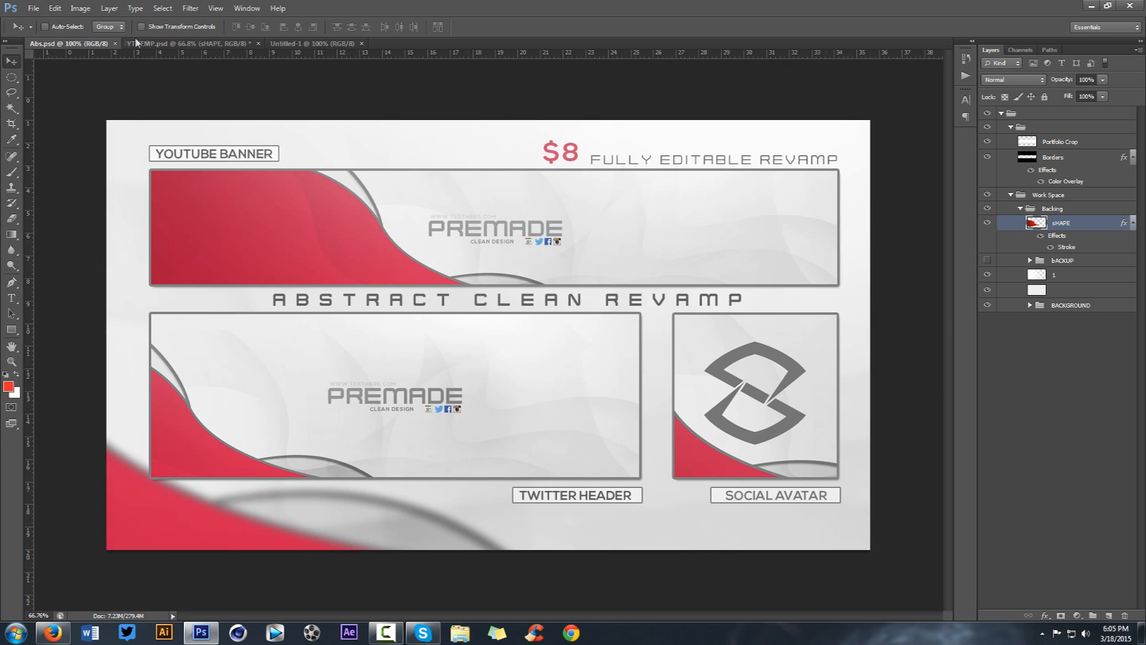
# Step: Examine the outline and the layered curves beside the red shape in the Abs.psd example
pyautogui.click(51, 43)
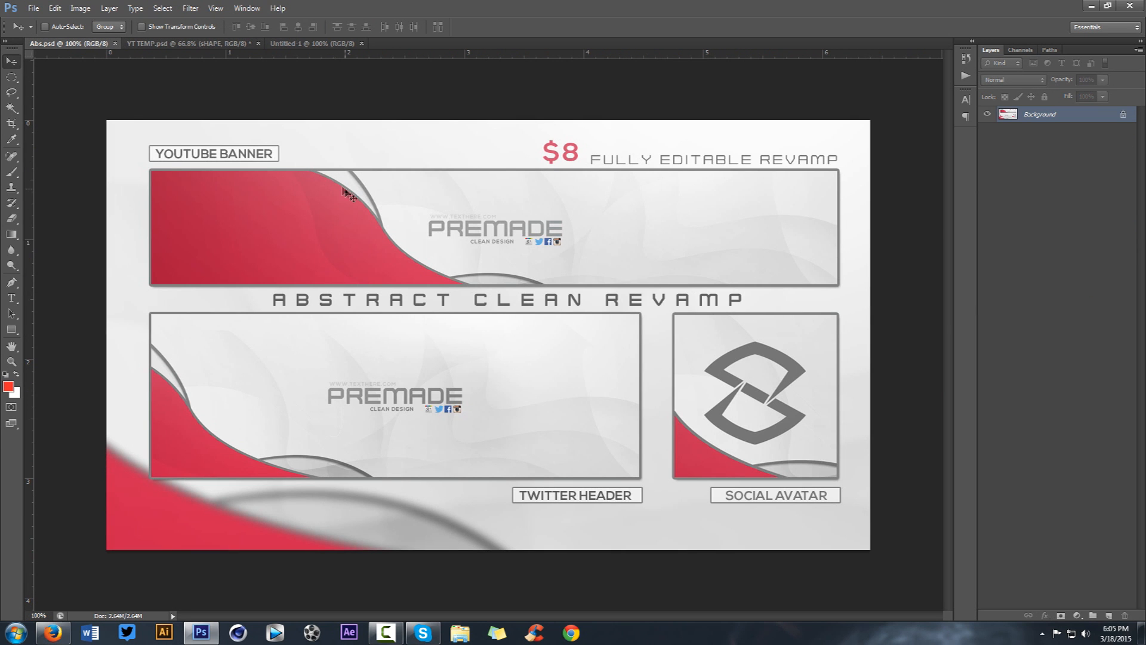
# Step: Return to YT TEMP.psd and undo the last three layer-style changes on the sHAPE layer
pyautogui.click(146, 43)
pyautogui.hotkey('ctrl', 'alt', 'z')
pyautogui.hotkey('ctrl', 'alt', 'z')
pyautogui.hotkey('ctrl', 'alt', 'z')
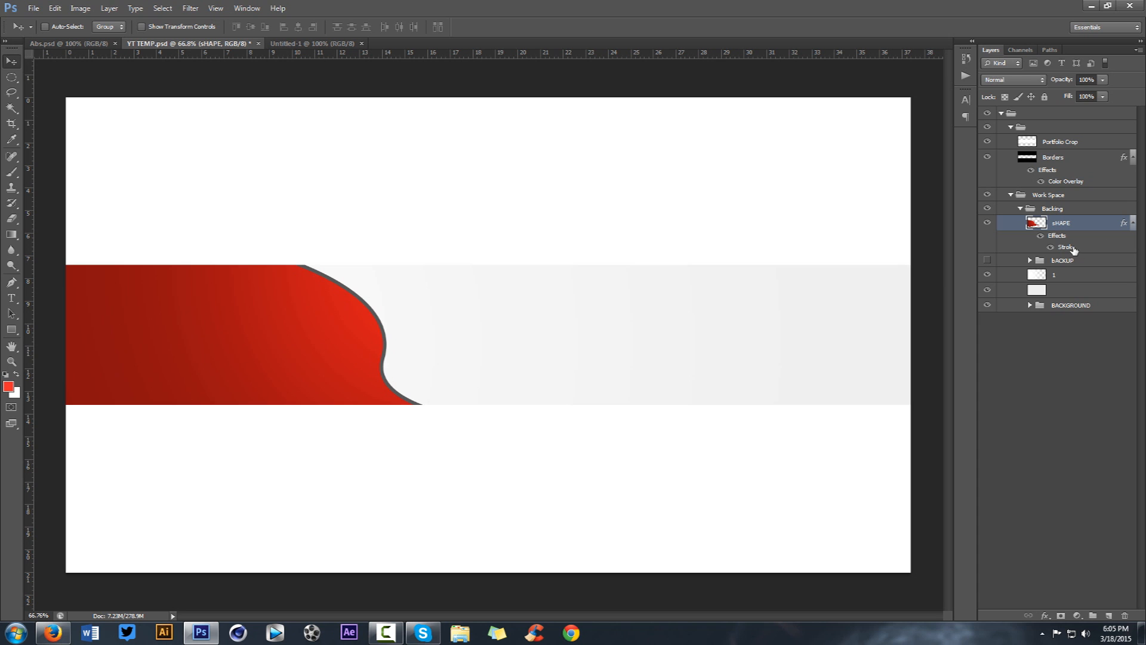
# Step: Change the sHAPE layer's stroke to a slightly lighter grey, apply it and collapse the layer's effects list
pyautogui.doubleClick(1066, 247)
pyautogui.moveTo(639, 362); pyautogui.dragTo(624, 351)
pyautogui.click(921, 257)
pyautogui.click(872, 225)
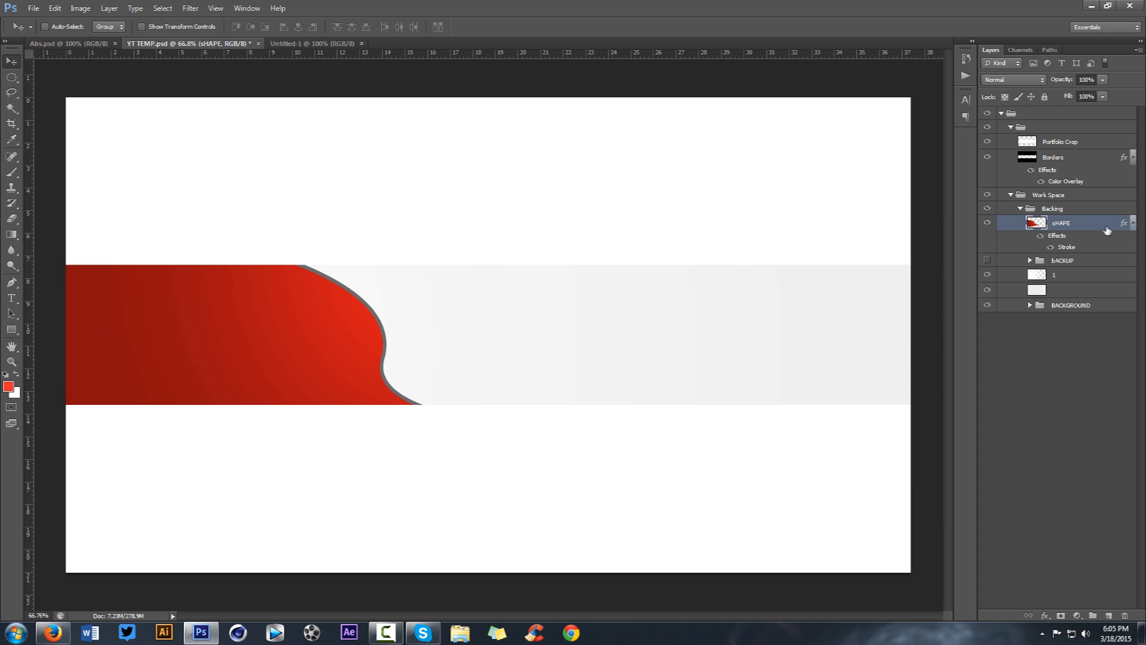
pyautogui.click(1132, 222)
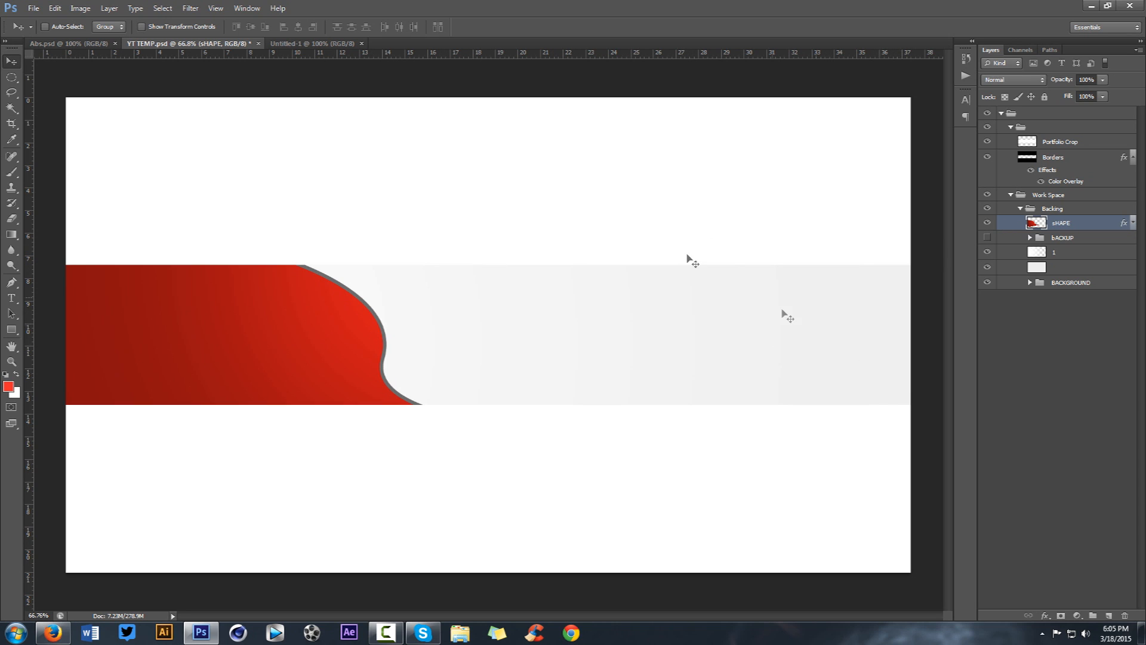
# Step: Check the layered curves in Abs.psd and add a layer named 3 directly beneath sHAPE in YT TEMP.psd
pyautogui.click(68, 44)
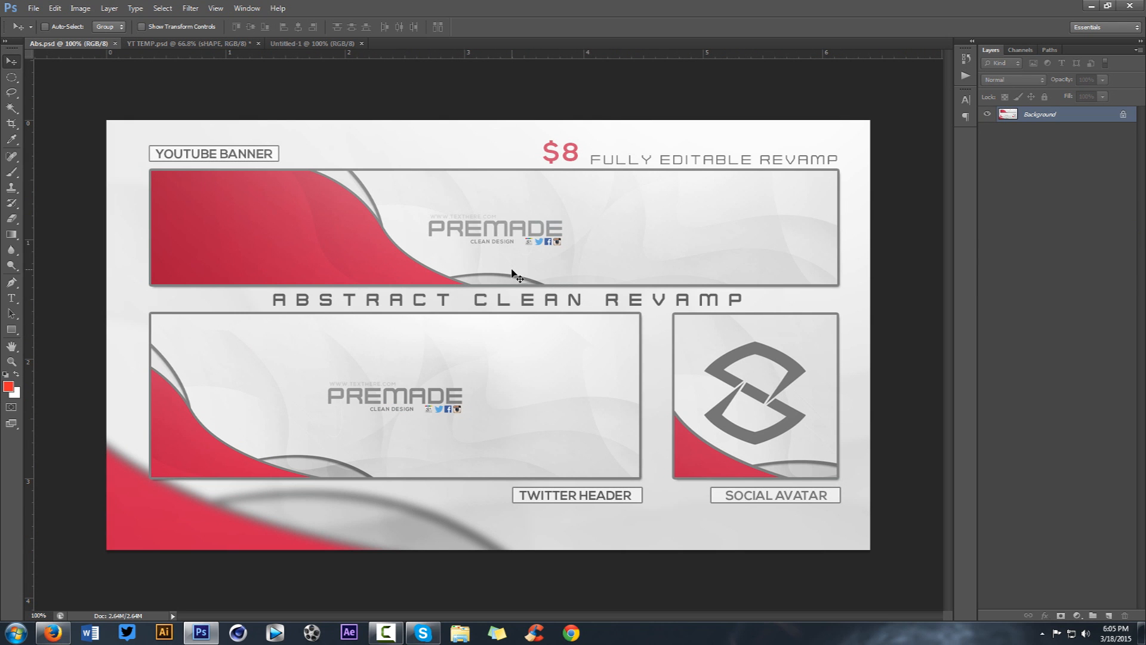
pyautogui.click(159, 44)
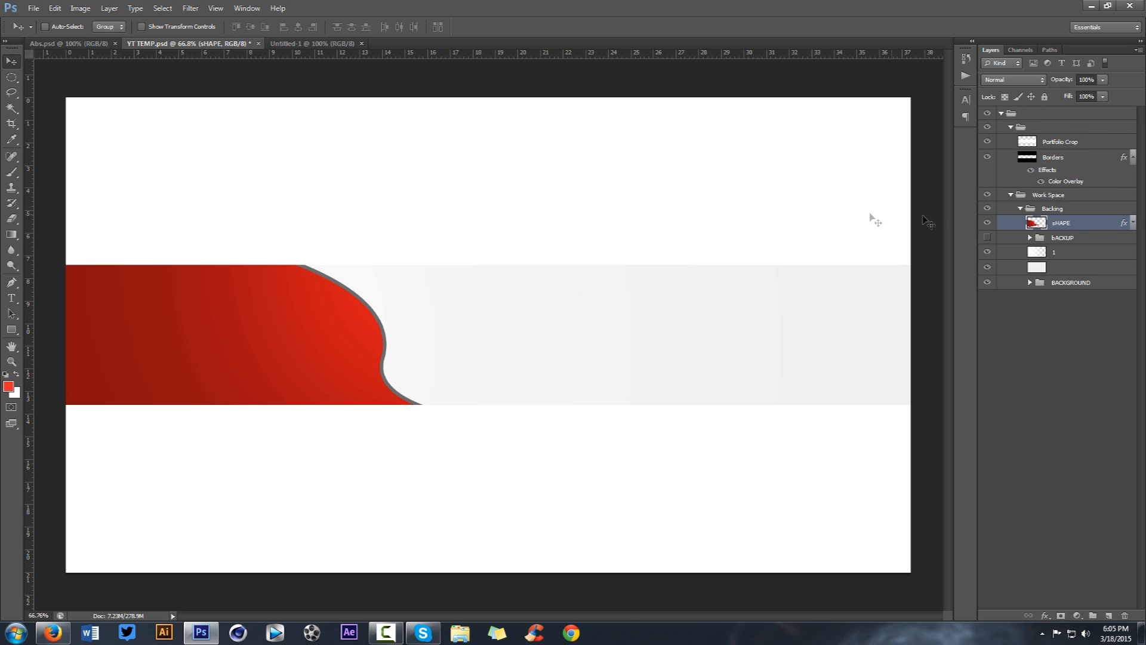
pyautogui.click(1067, 238)
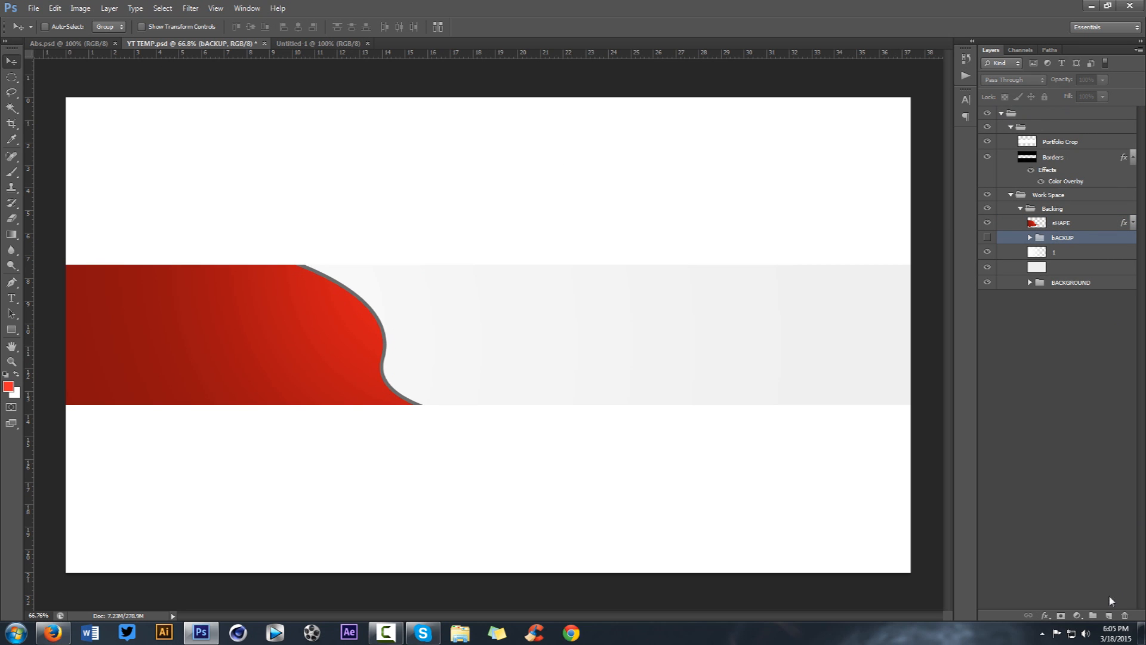
pyautogui.click(1108, 614)
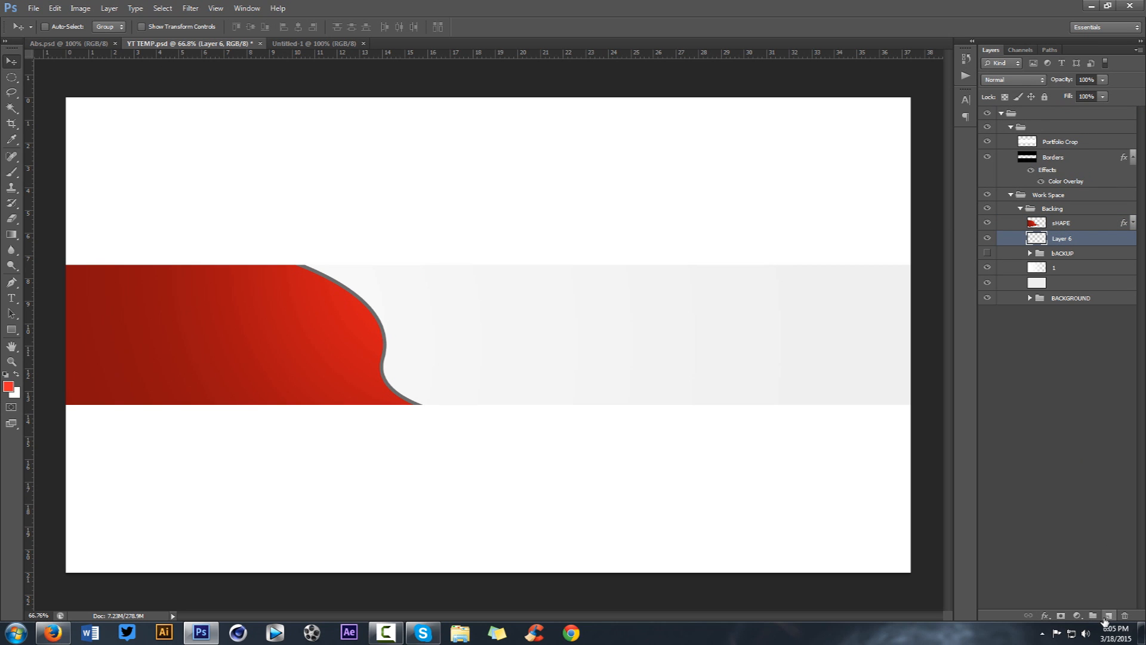
pyautogui.doubleClick(1063, 238)
pyautogui.write('3')
pyautogui.press('Return')
# Step: Draw a closed curved path with the Pen tool that bulges beyond the red shape near the banner's upper and lower edges
pyautogui.press('p')
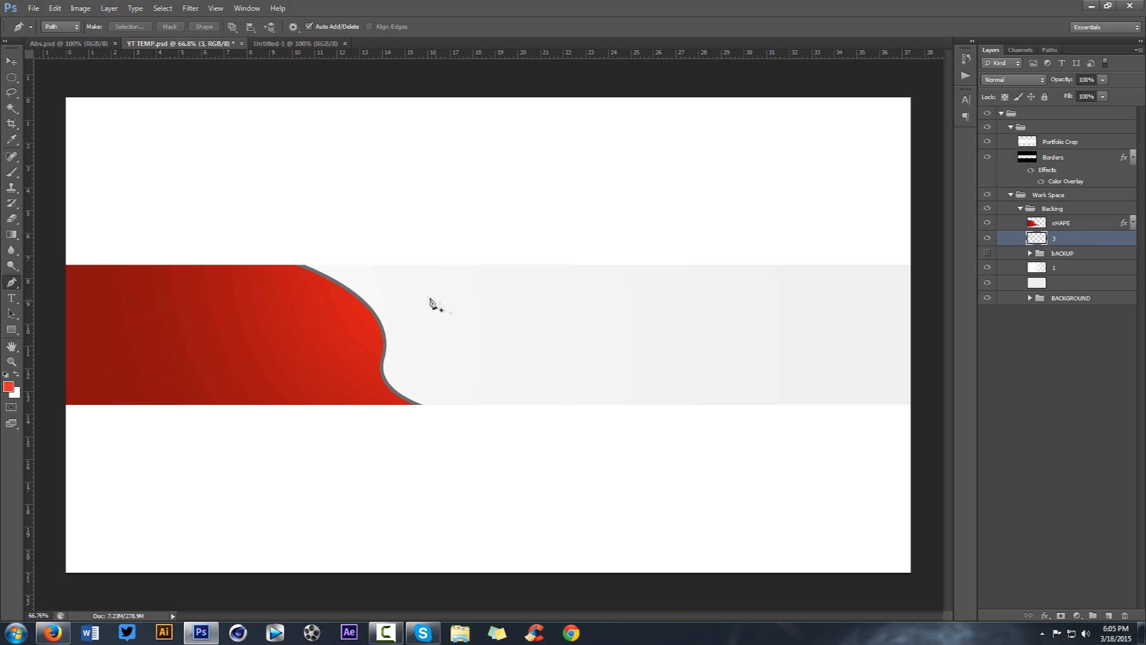
pyautogui.click(351, 233)
pyautogui.moveTo(307, 363); pyautogui.dragTo(232, 409)
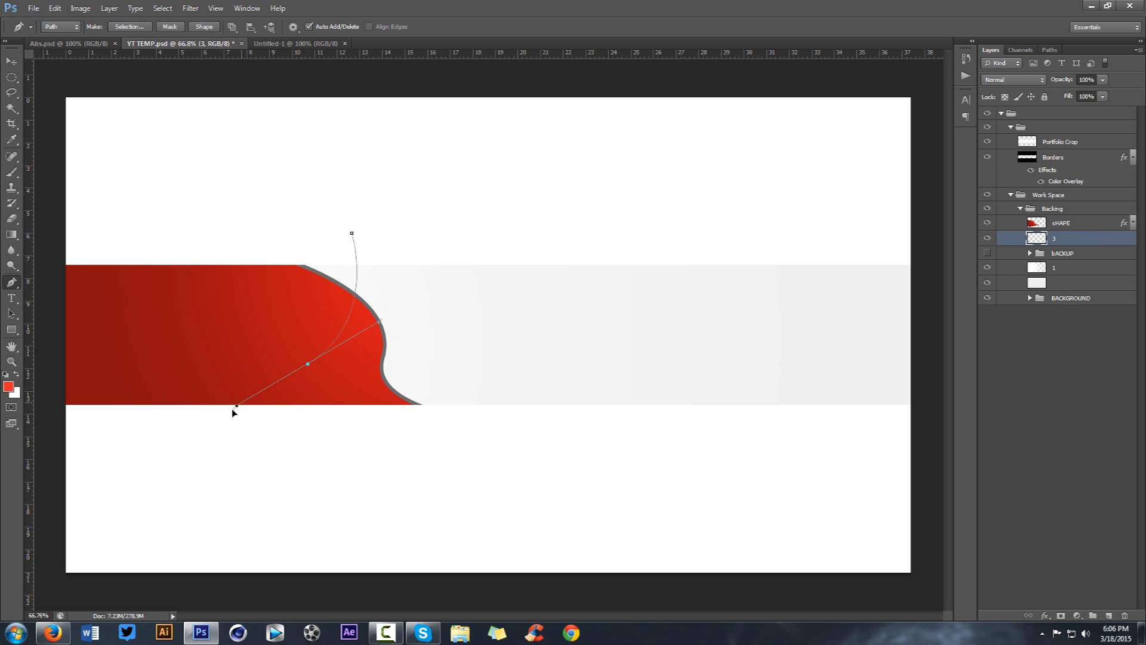
pyautogui.moveTo(492, 403); pyautogui.dragTo(535, 456)
pyautogui.moveTo(493, 403); pyautogui.dragTo(540, 420)
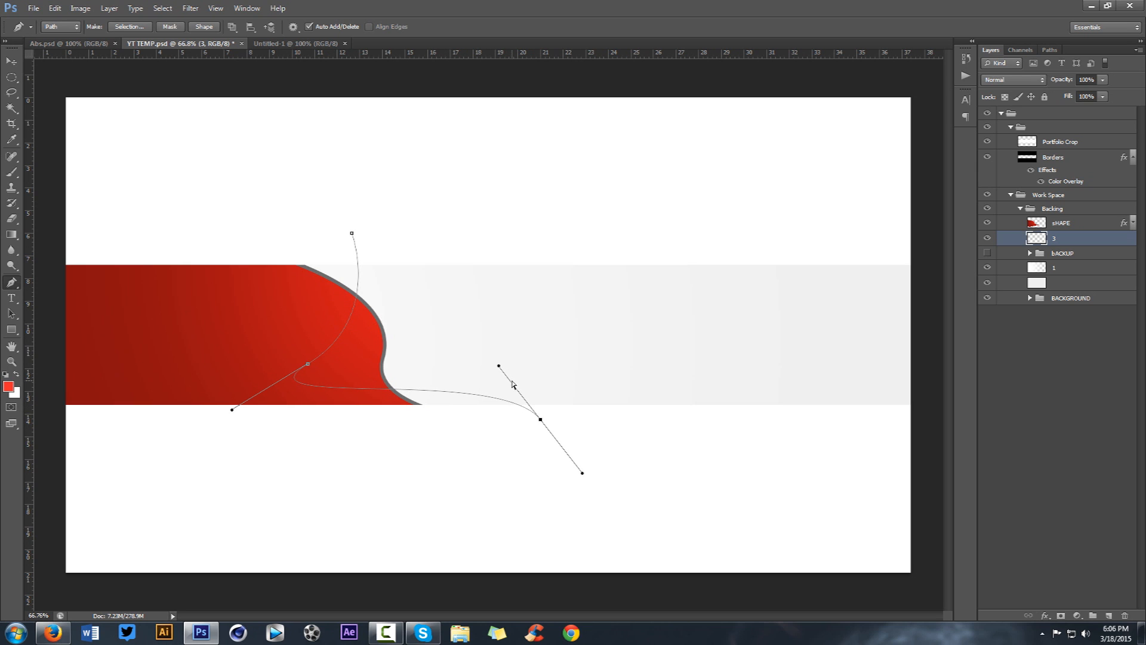
pyautogui.moveTo(499, 367); pyautogui.dragTo(387, 339)
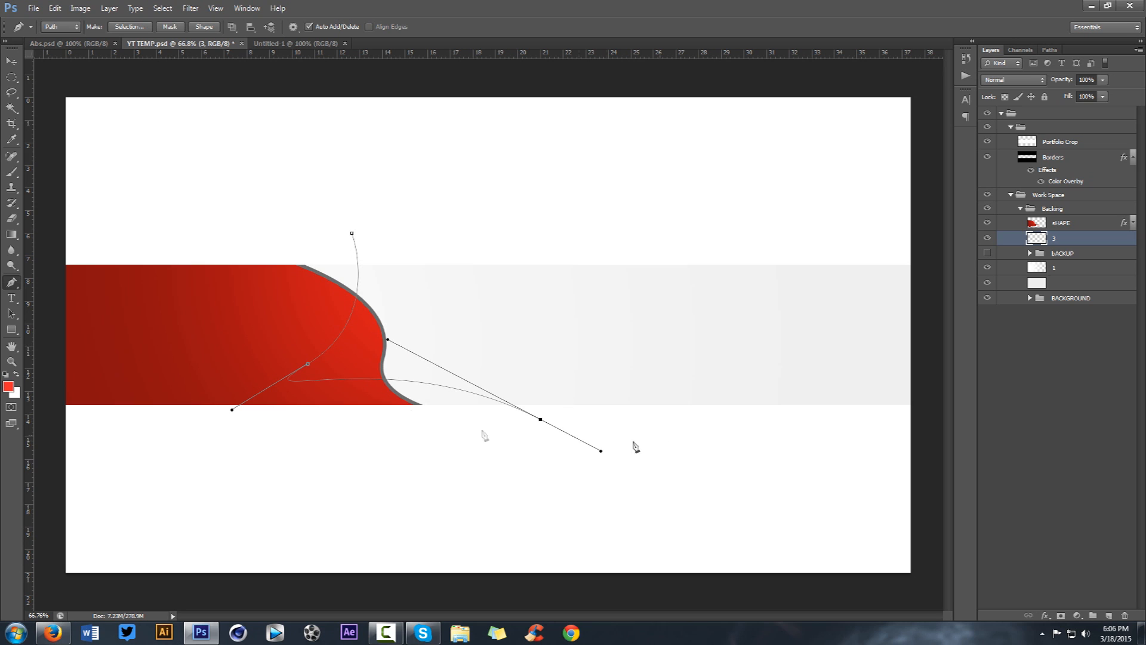
pyautogui.click(329, 524)
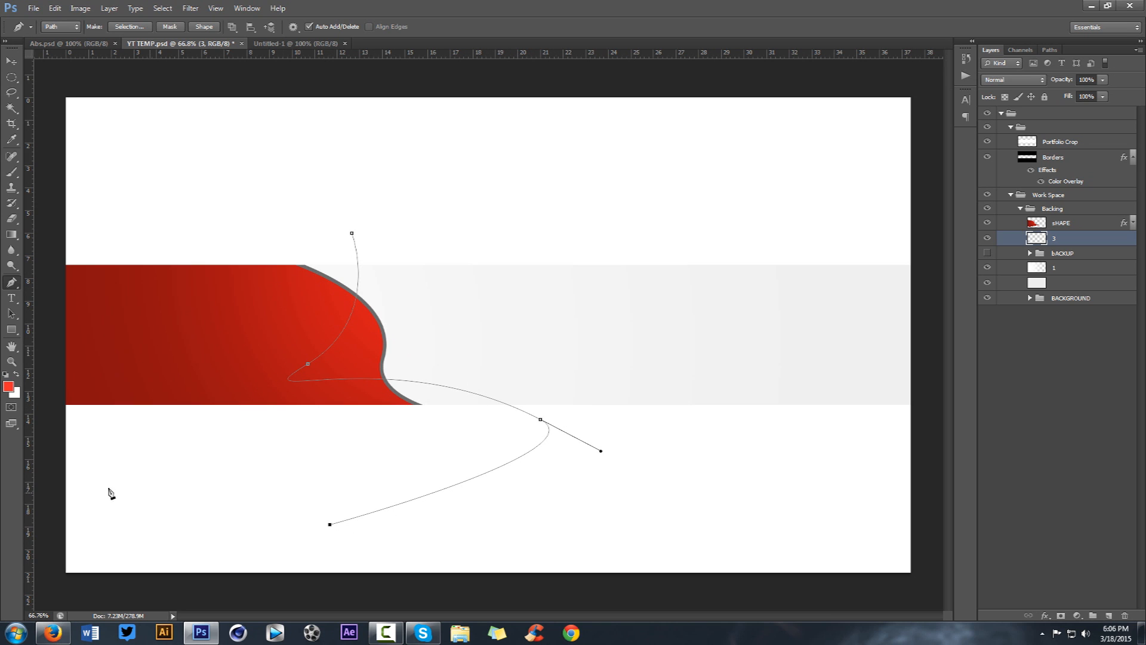
pyautogui.moveTo(59, 481); pyautogui.dragTo(43, 228)
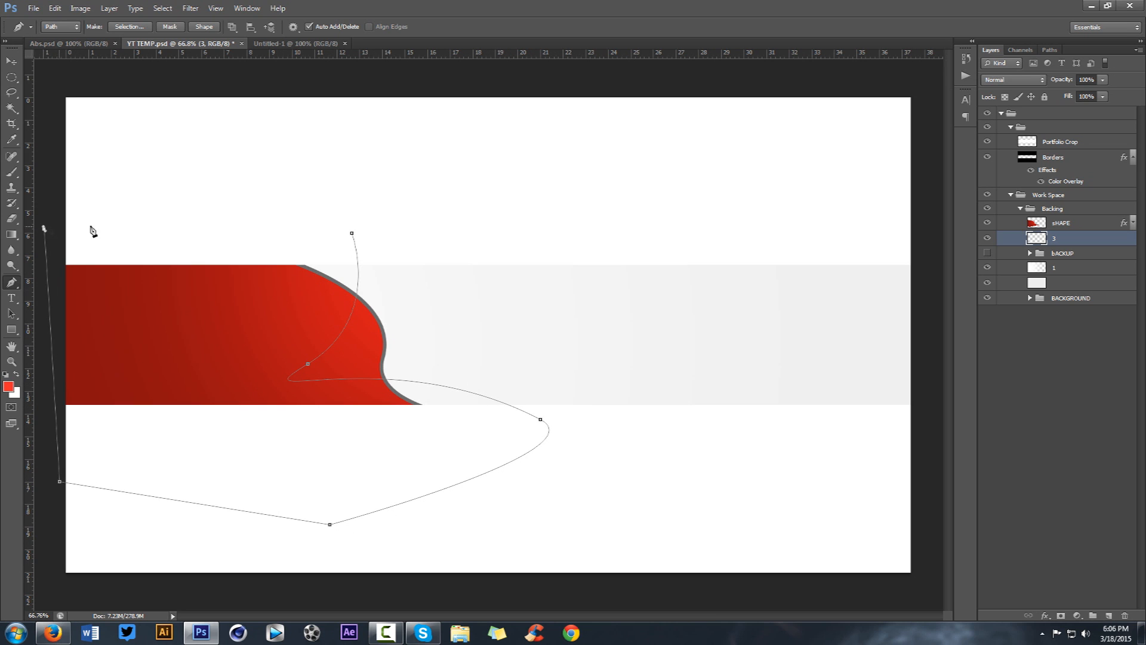
pyautogui.click(350, 232)
pyautogui.hotkey('ctrl', 't')
pyautogui.rightClick(422, 271)
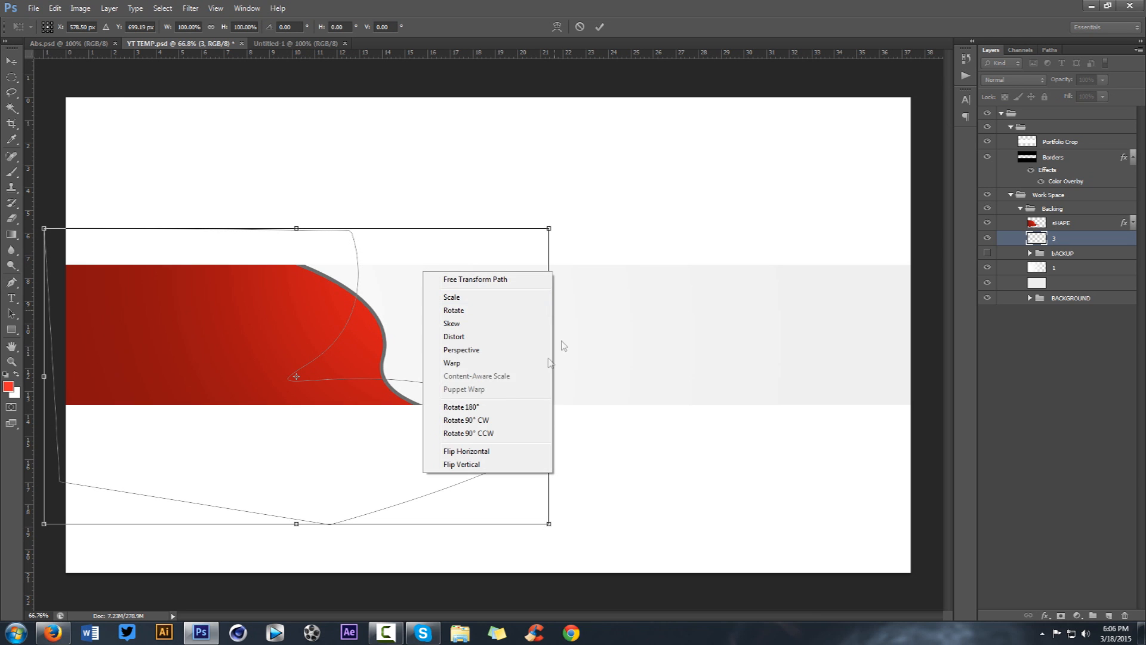
pyautogui.click(463, 351)
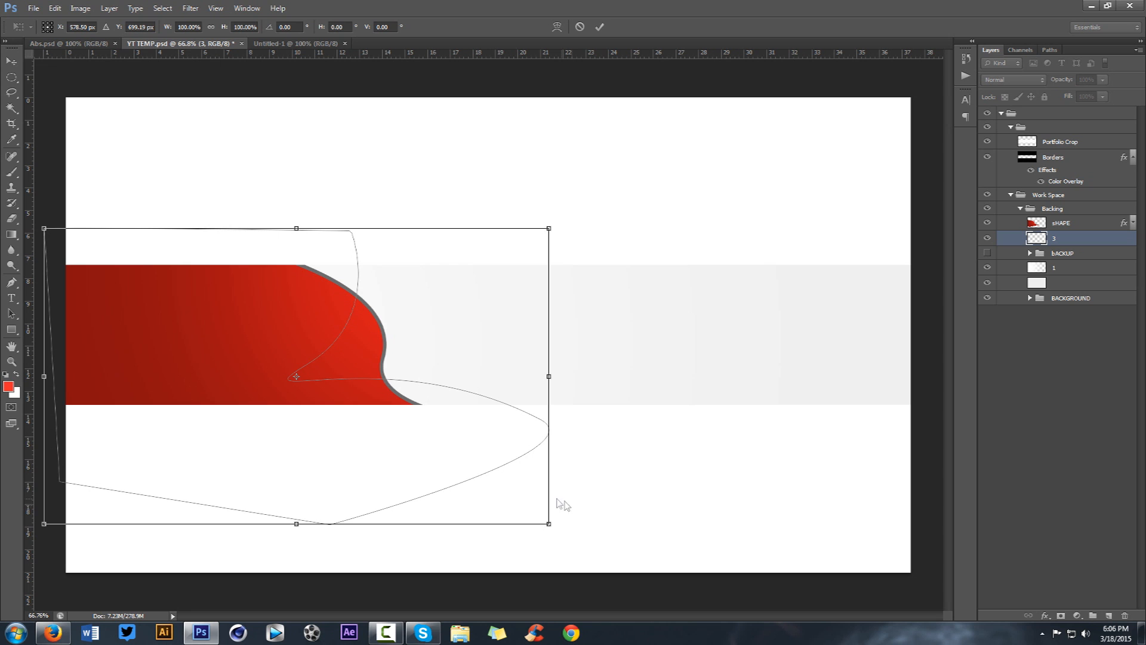
pyautogui.moveTo(550, 526); pyautogui.dragTo(586, 524)
pyautogui.moveTo(548, 229)
pyautogui.mouseDown()
pyautogui.moveTo(654, 226)
pyautogui.moveTo(545, 221)
pyautogui.moveTo(533, 160)
pyautogui.moveTo(531, 225)
pyautogui.mouseUp()
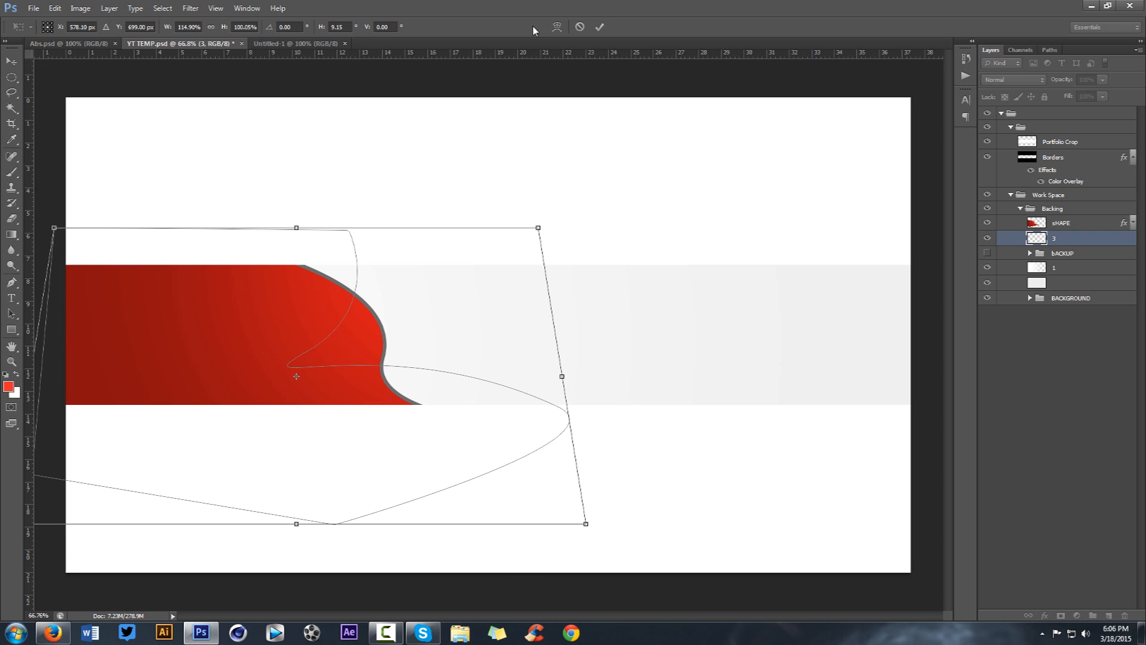
pyautogui.click(581, 26)
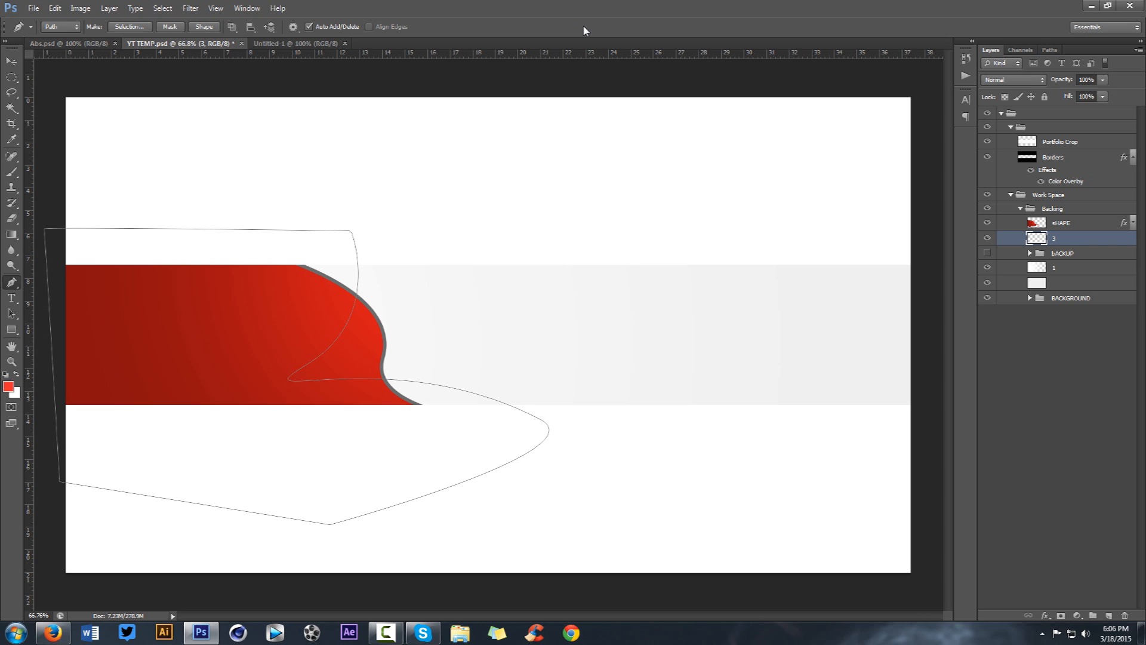
# Step: Fill the path on layer 3 with bright red d31818 sampled from the existing shape and delete the path
pyautogui.rightClick(595, 326)
pyautogui.click(626, 391)
pyautogui.click(569, 197)
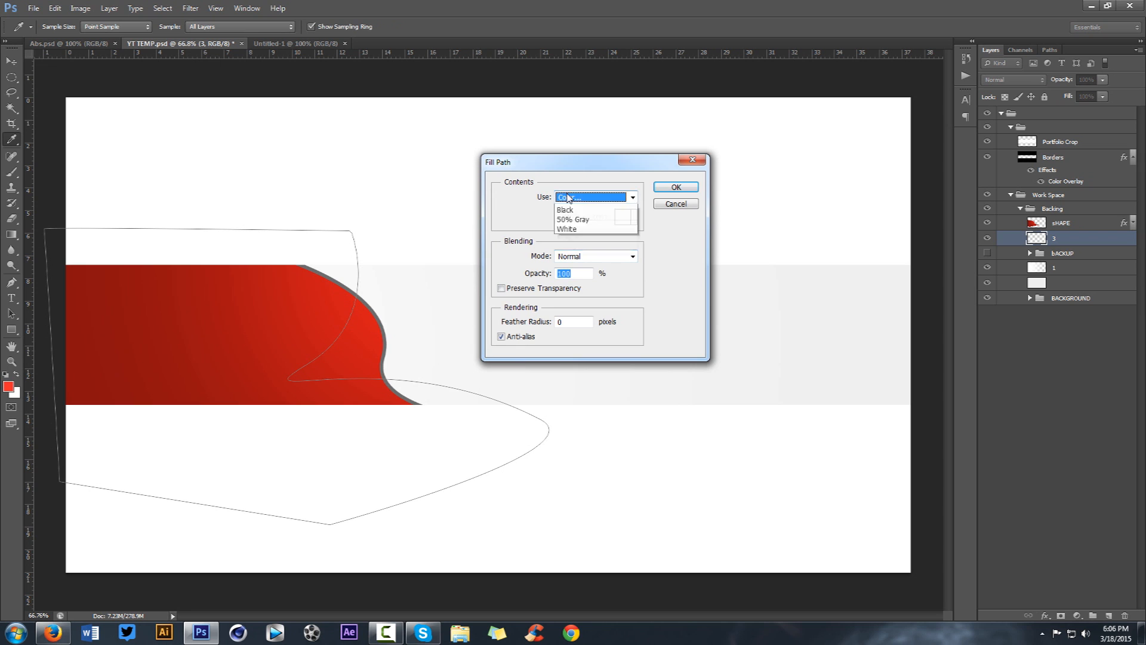
pyautogui.click(576, 233)
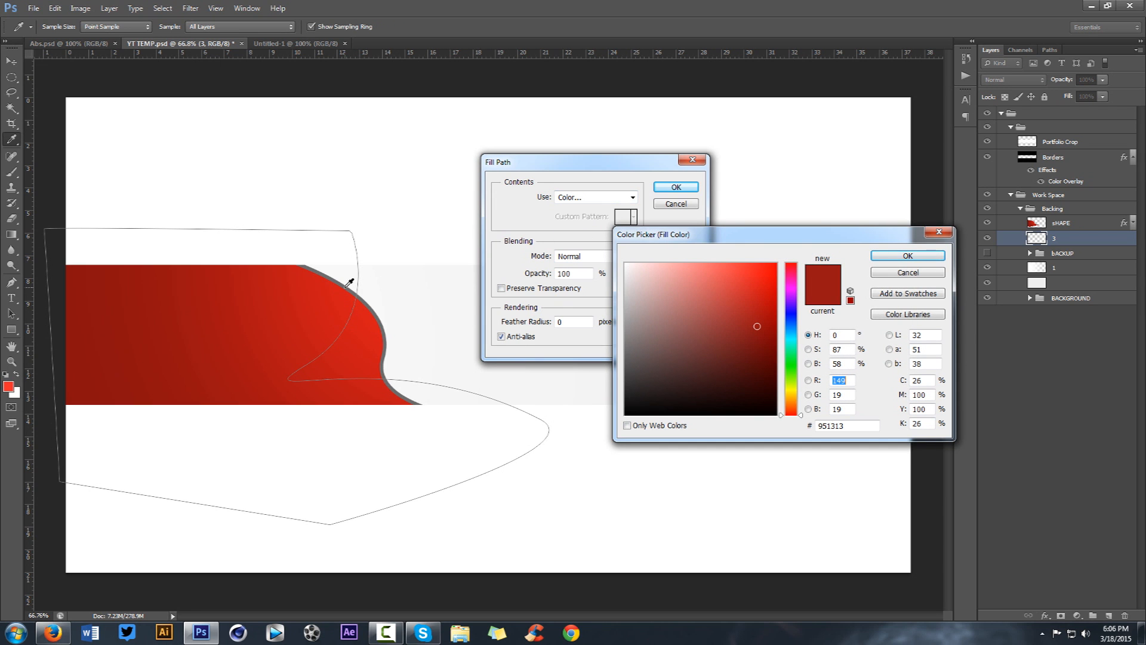
pyautogui.click(367, 311)
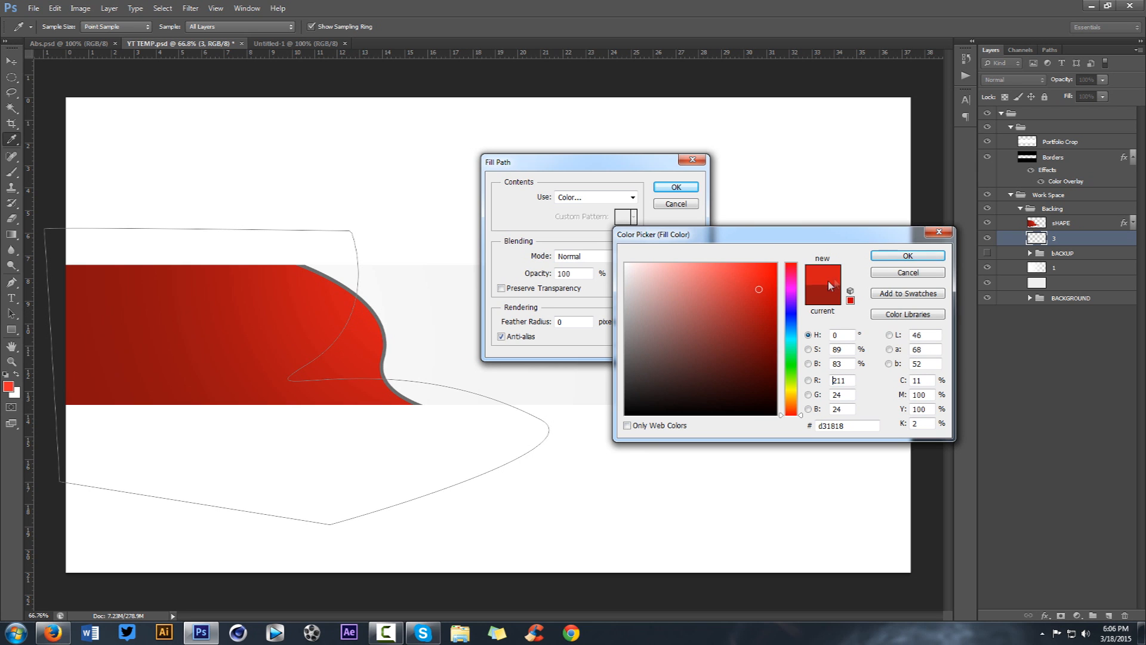
pyautogui.click(882, 256)
pyautogui.click(670, 190)
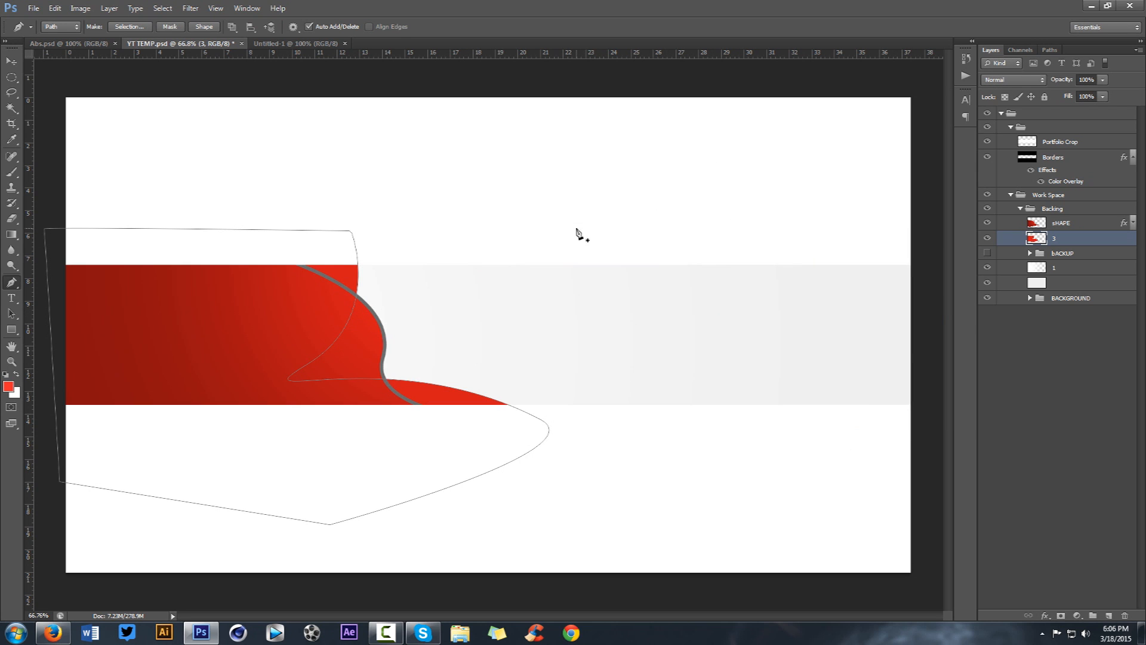
pyautogui.rightClick(578, 230)
pyautogui.click(612, 250)
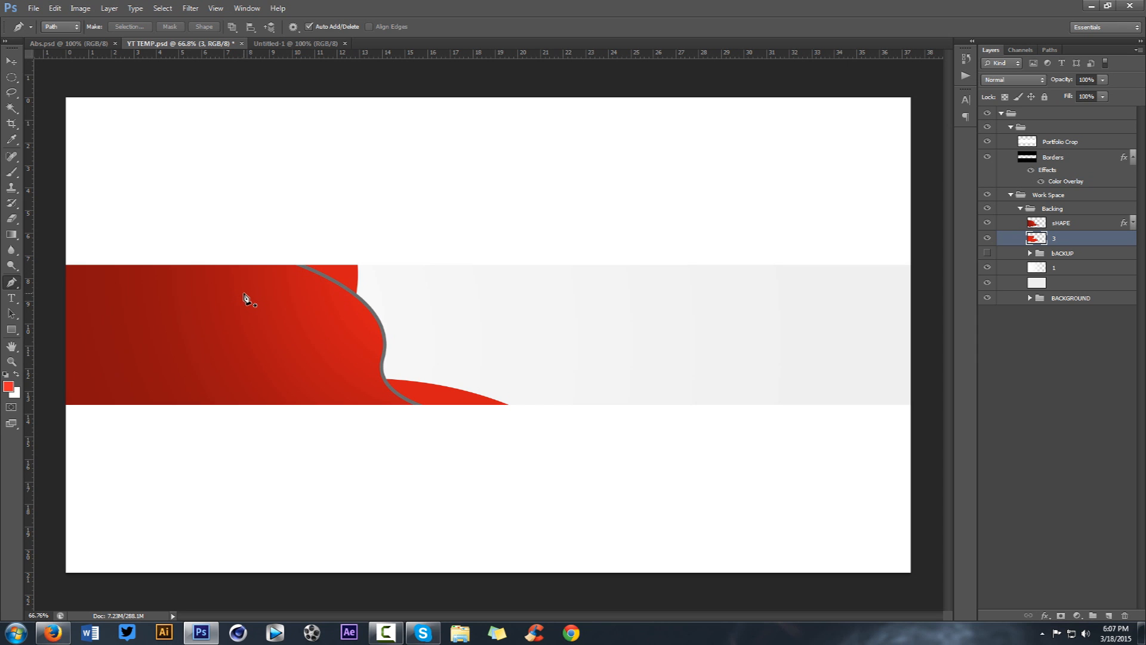
# Step: Paint a large soft white highlight on a new layer above layer 3 and set its blend mode to Overlay
pyautogui.click(1108, 616)
pyautogui.press('b')
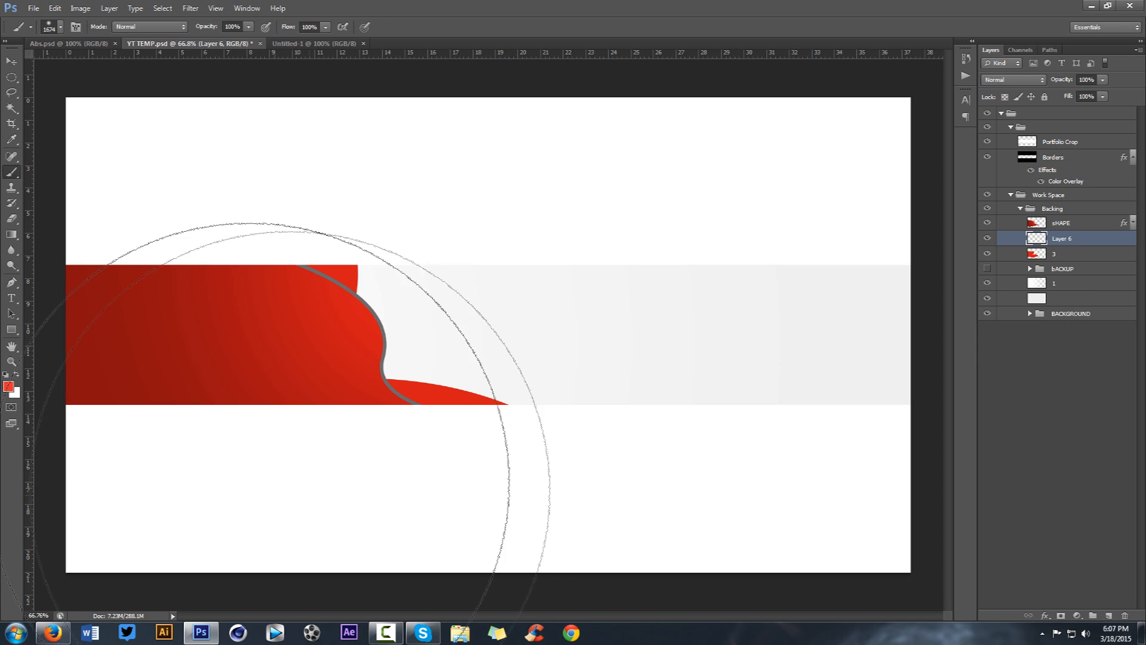
pyautogui.click(16, 374)
pyautogui.click(8, 387)
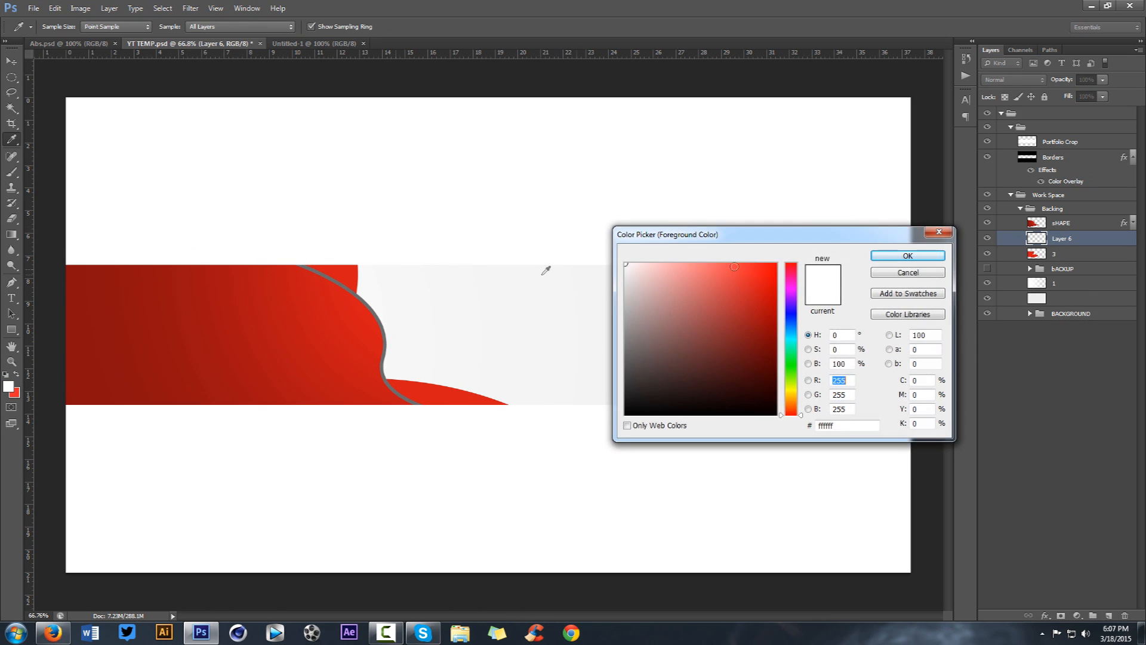
pyautogui.press('Return')
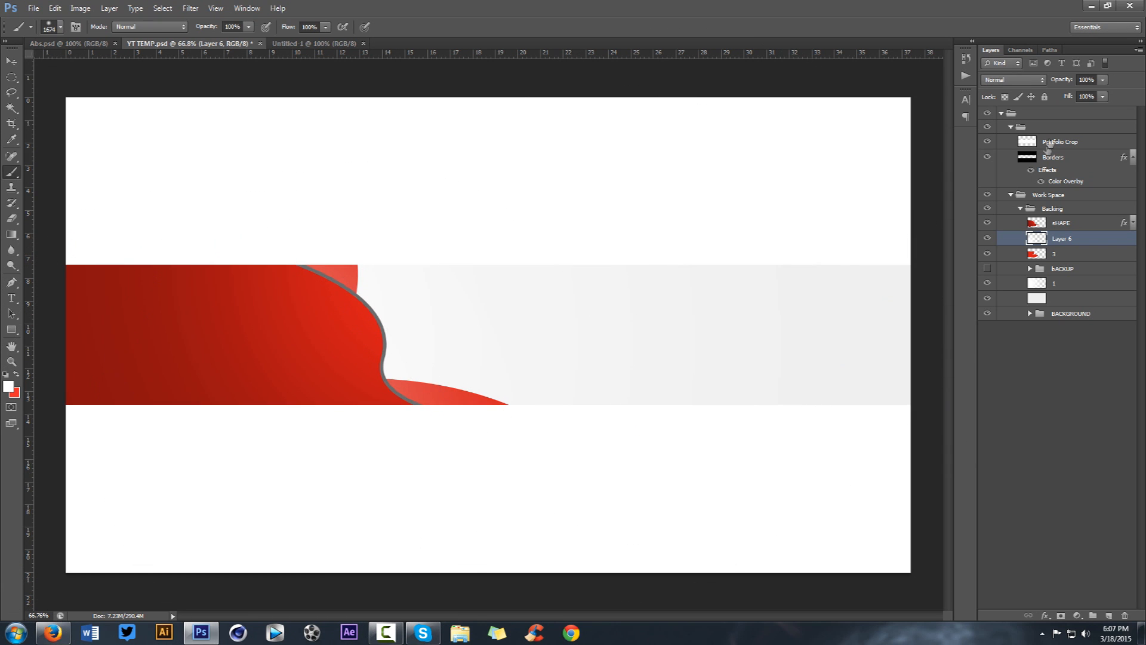
pyautogui.click(1013, 79)
pyautogui.click(999, 221)
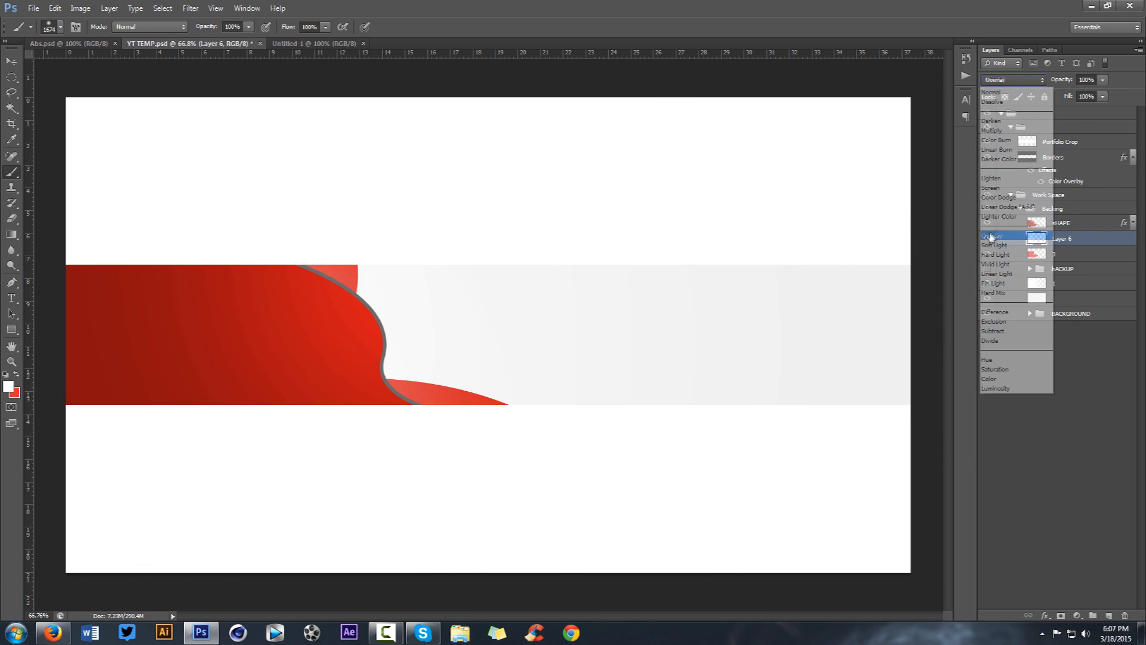
# Step: Clip the Overlay highlight to layer 3 and merge the two layers
pyautogui.rightClick(1086, 240)
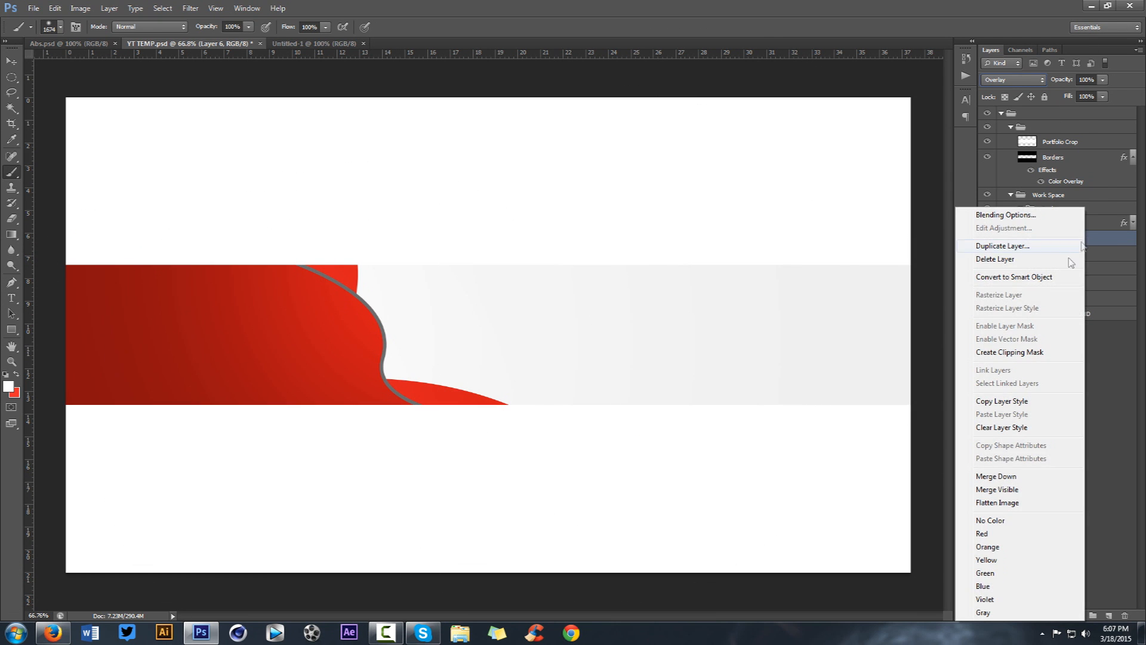
pyautogui.click(1008, 353)
pyautogui.keyDown('shift'); pyautogui.click(1090, 257); pyautogui.keyUp('shift')
pyautogui.hotkey('ctrl', 'e')
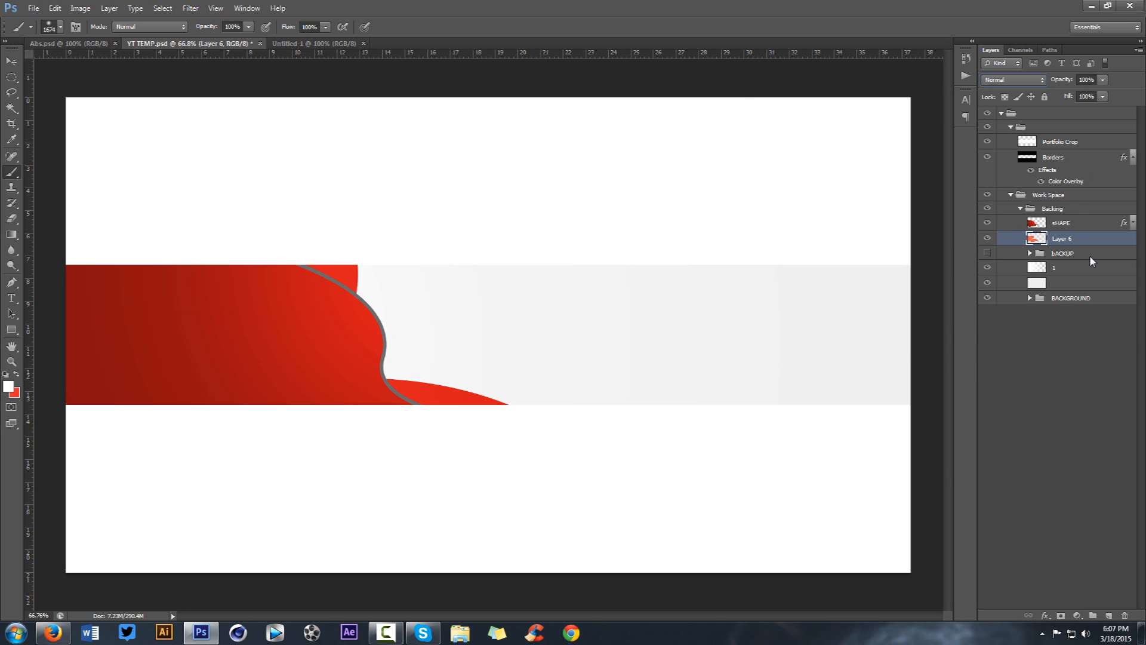
# Step: Duplicate the merged red layer, set the copy to Multiply at 30% opacity and merge it with the original
pyautogui.hotkey('ctrl', ';')
pyautogui.hotkey('ctrl', ';')
pyautogui.hotkey('ctrl', 'j')
pyautogui.click(1026, 80)
pyautogui.click(1015, 101)
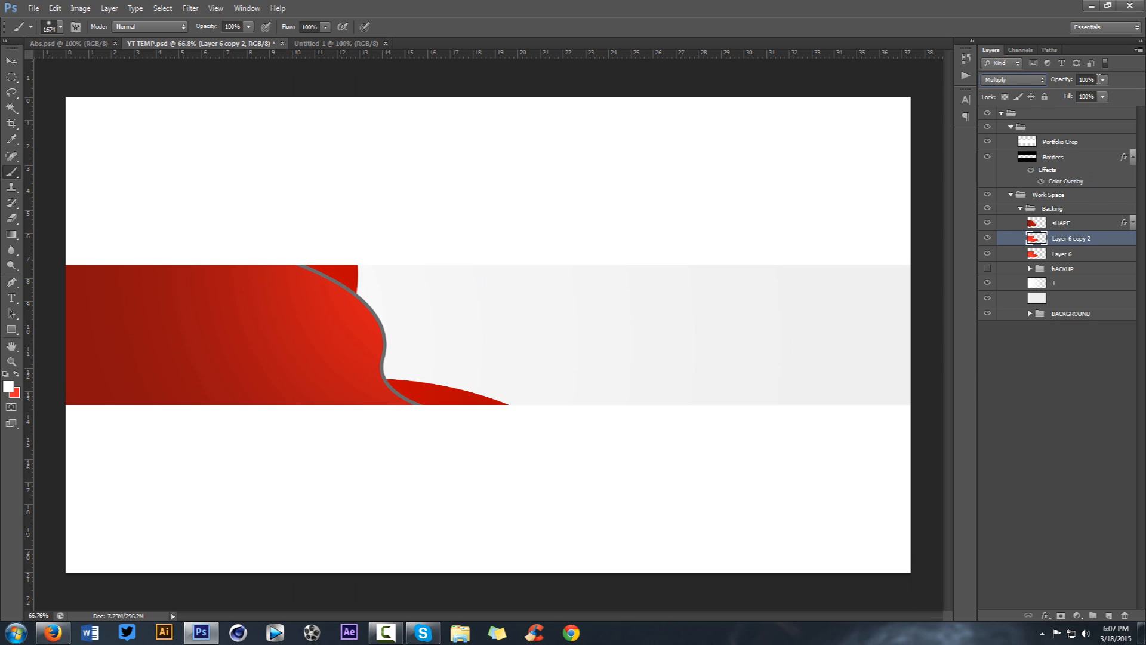
pyautogui.write('30')
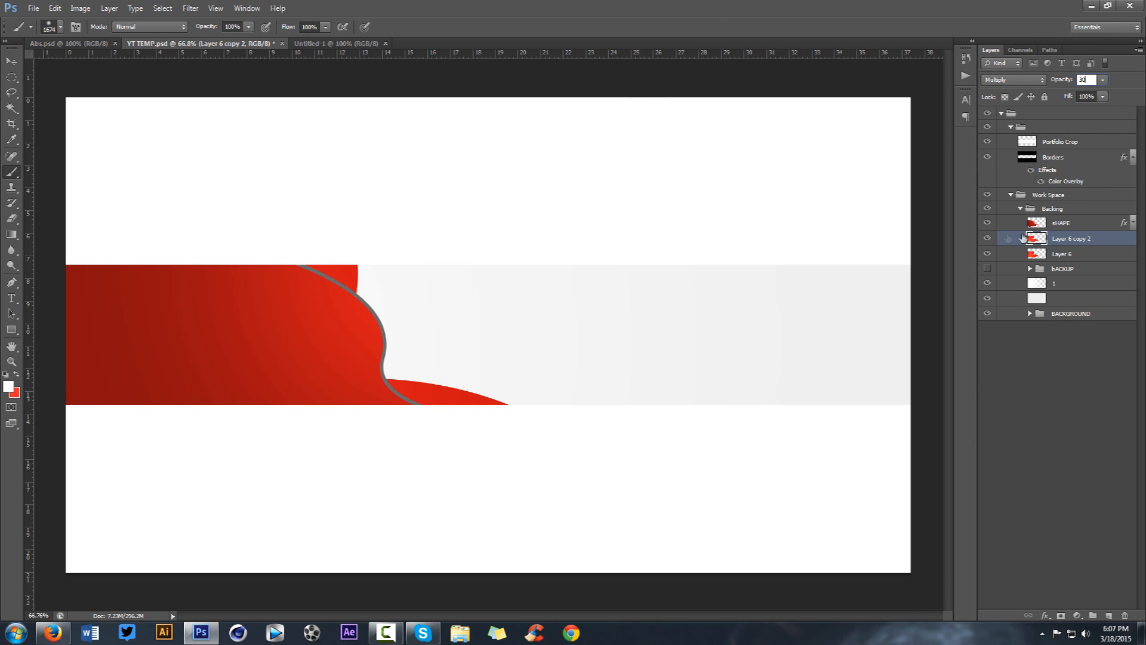
pyautogui.keyDown('shift'); pyautogui.click(1066, 254); pyautogui.keyUp('shift')
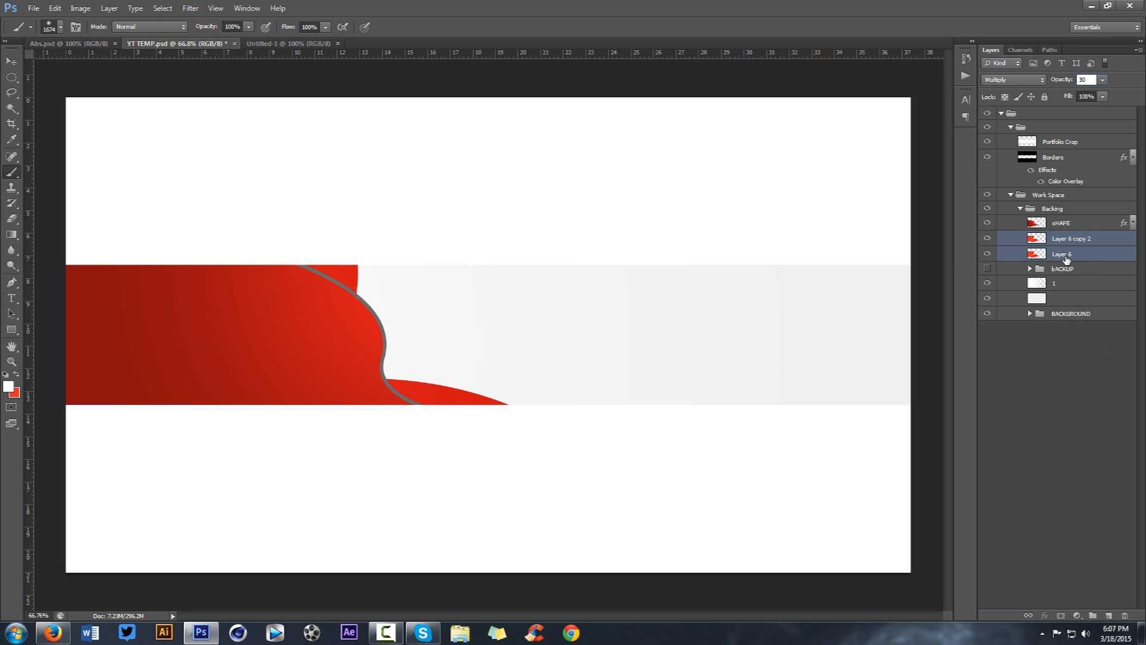
pyautogui.hotkey('ctrl', 'e')
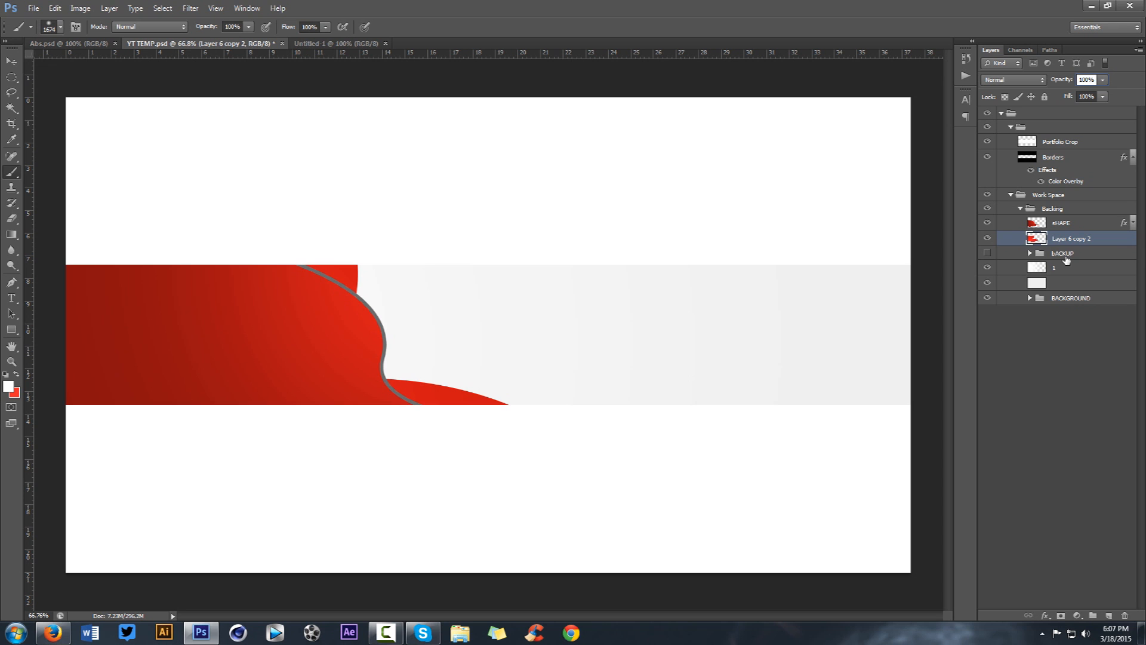
# Step: Add a Stroke effect to Layer 6 copy 2 in grey 6b6b6b, sampled from the existing outline
pyautogui.doubleClick(1113, 239)
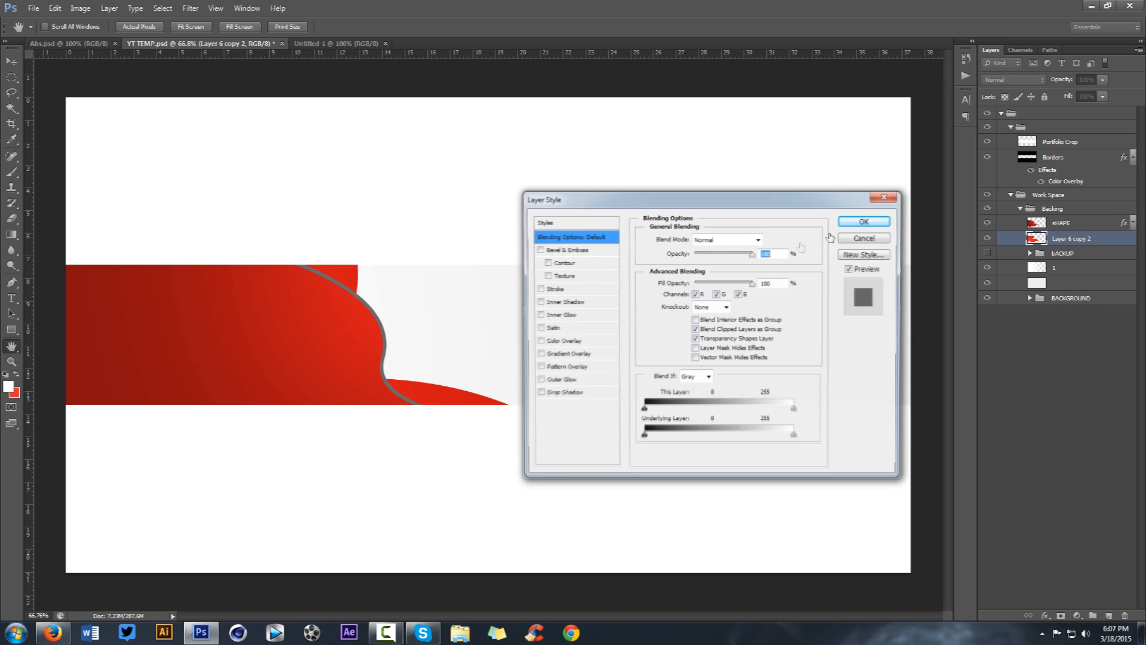
pyautogui.click(553, 288)
pyautogui.click(672, 320)
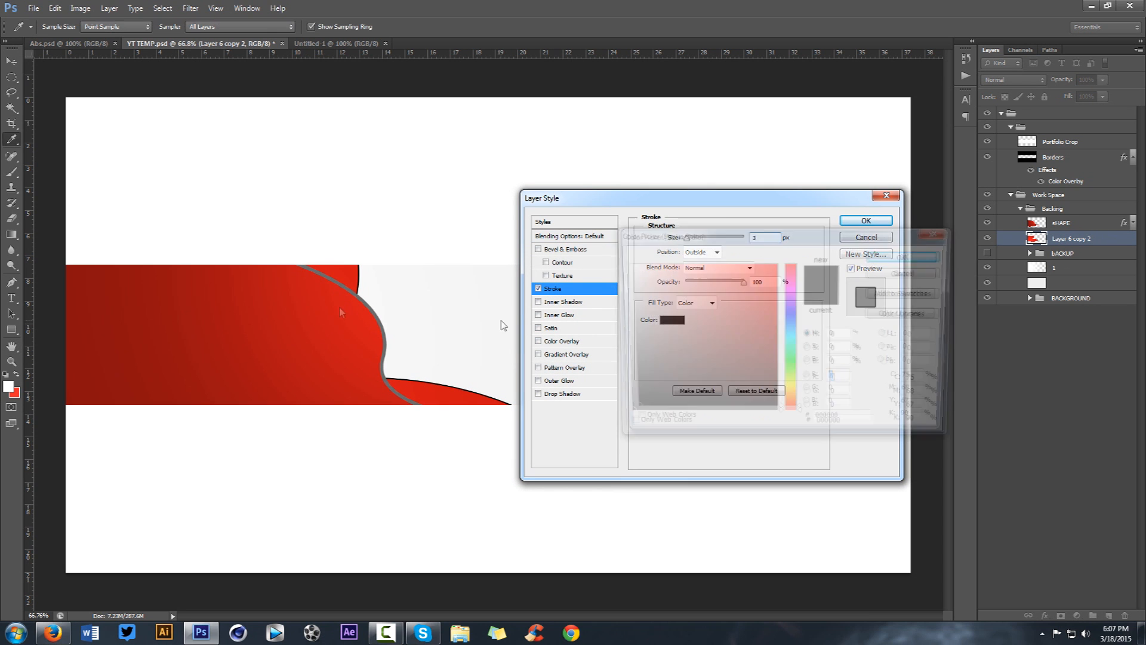
pyautogui.click(344, 279)
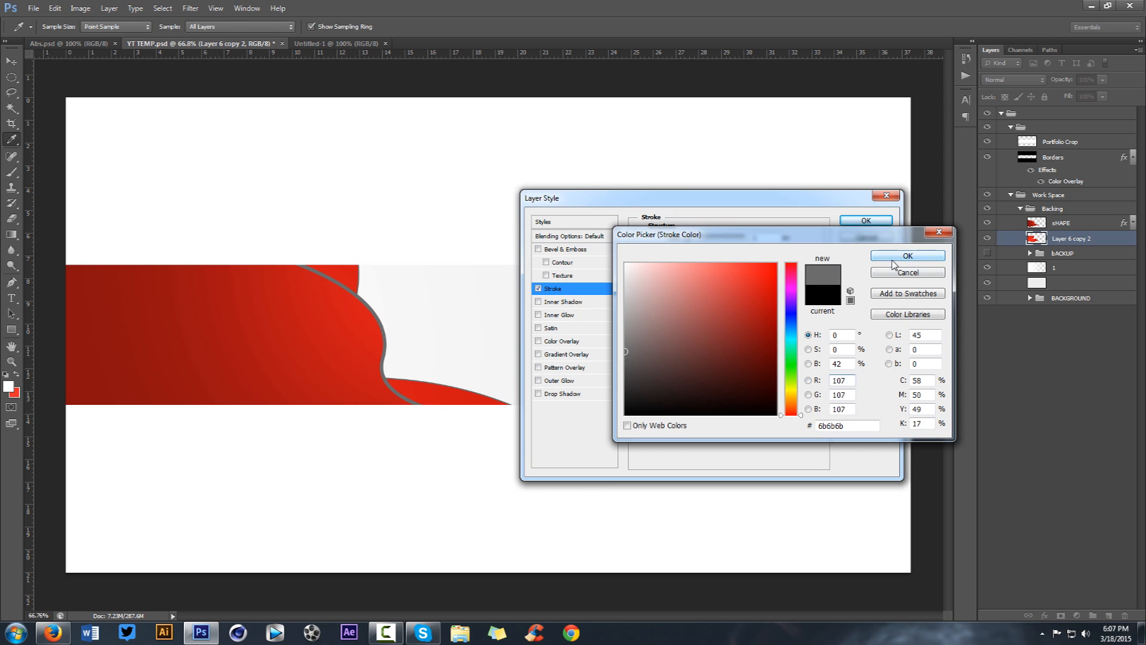
pyautogui.press('Return')
pyautogui.click(672, 320)
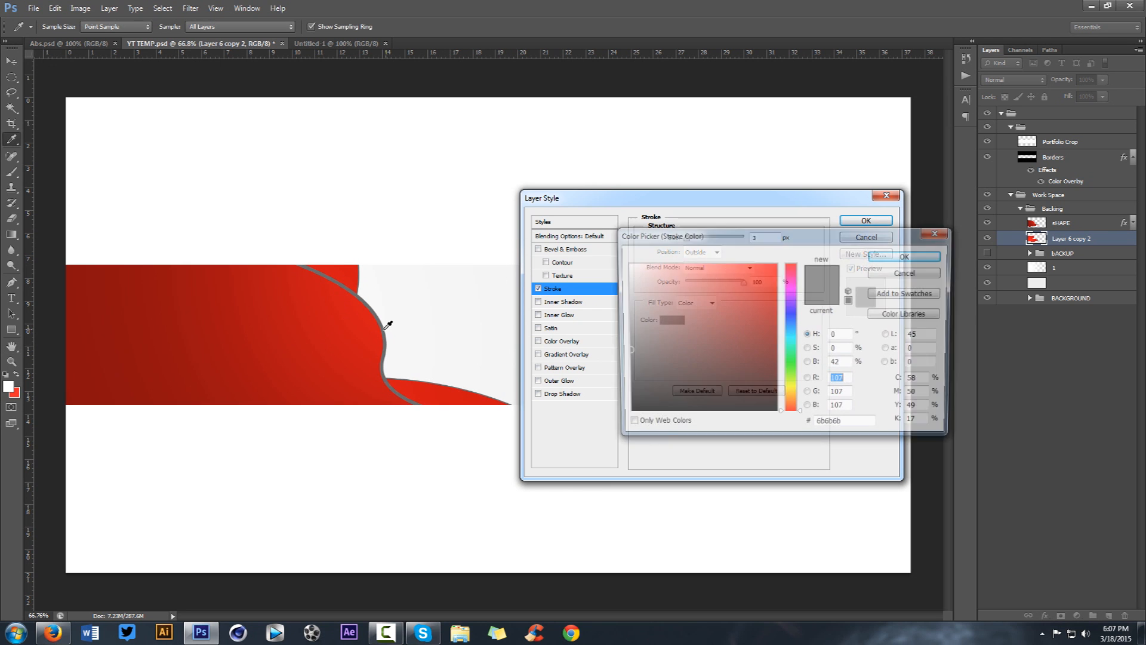
pyautogui.click(907, 256)
pyautogui.click(672, 320)
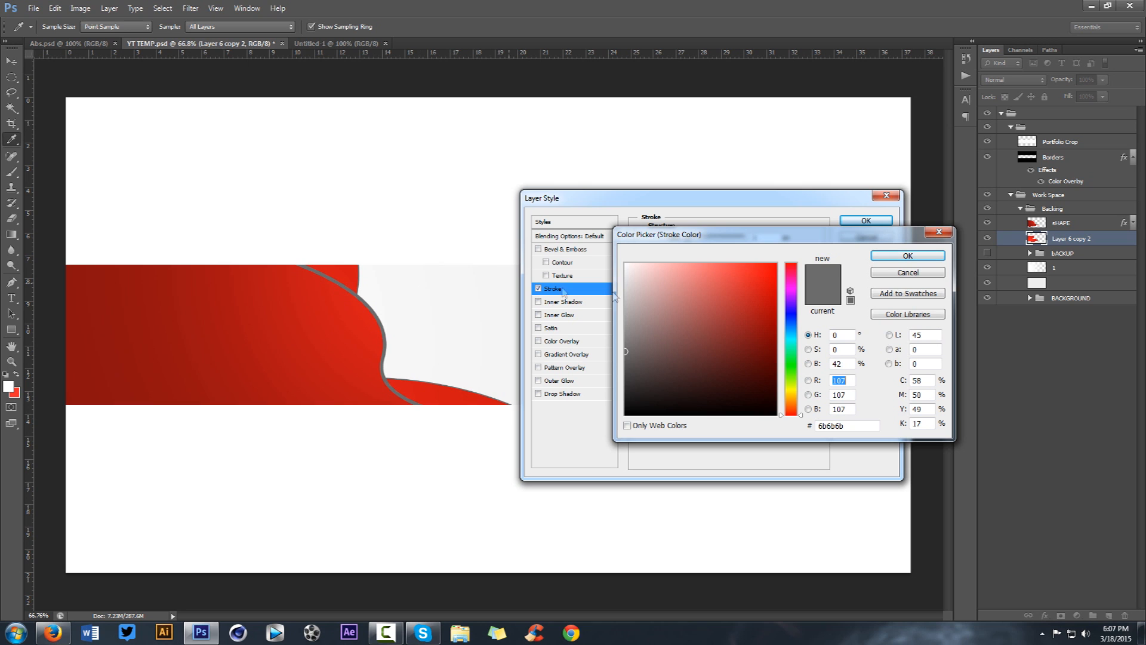
pyautogui.click(906, 256)
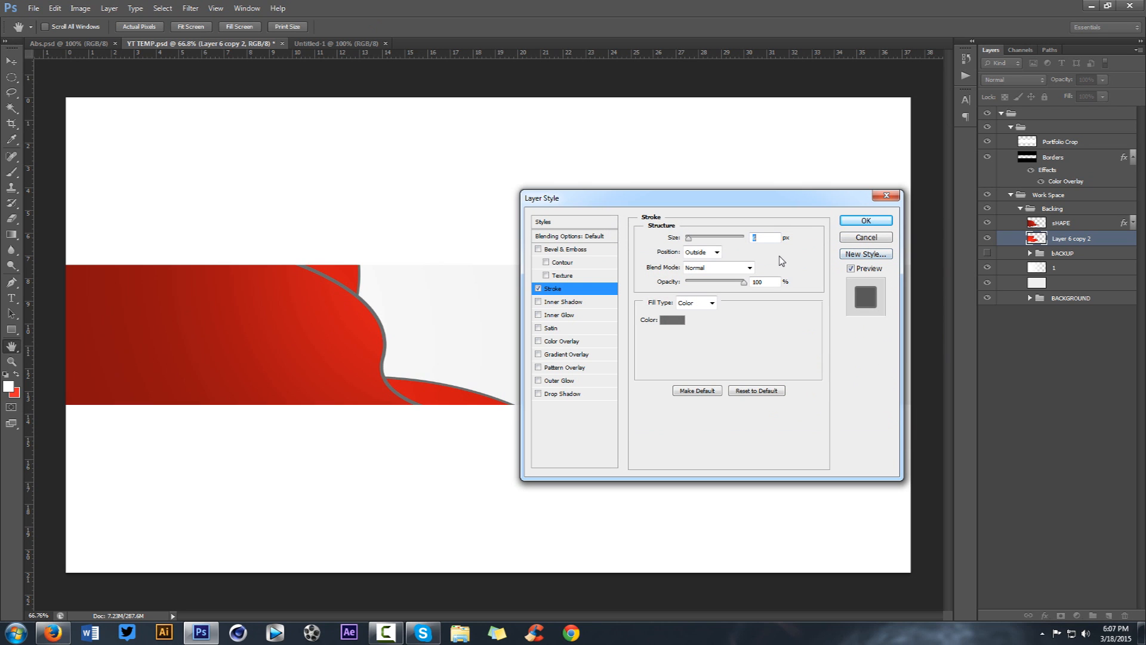
# Step: Thicken the stroke on Layer 6 copy 2 to match the front shape's outline and apply the style
pyautogui.press('Up')
pyautogui.press('Up')
pyautogui.press('Up')
pyautogui.press('Up')
pyautogui.press('Up')
pyautogui.press('Up')
pyautogui.press('Up')
pyautogui.press('Up')
pyautogui.press('Down')
pyautogui.press('Down')
pyautogui.press('Down')
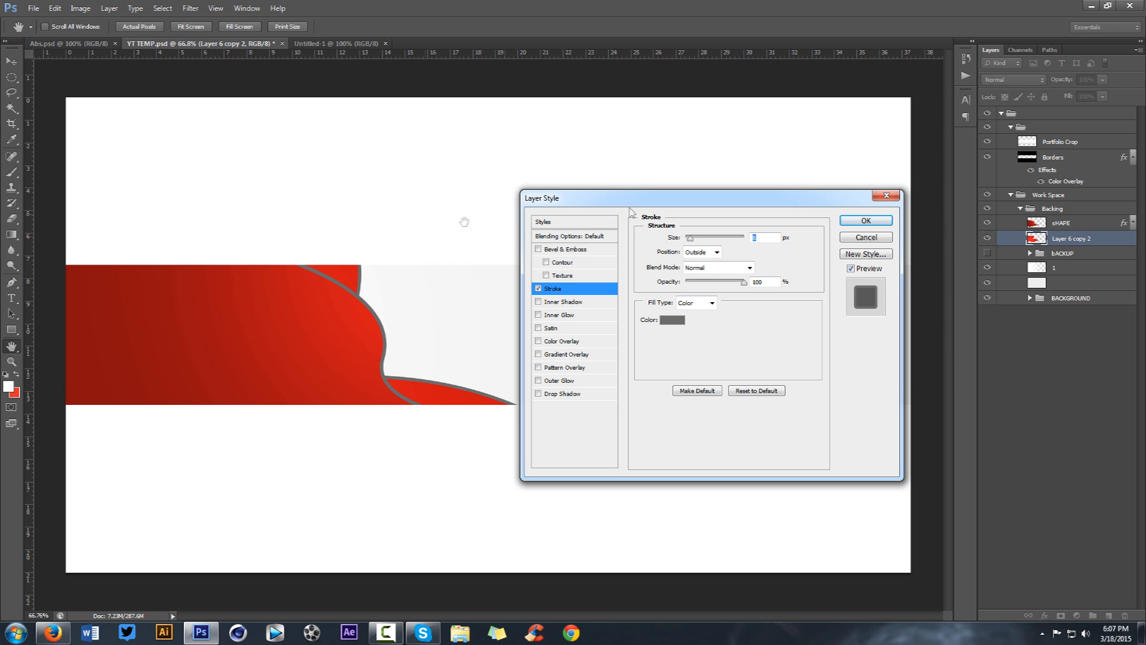
pyautogui.click(866, 220)
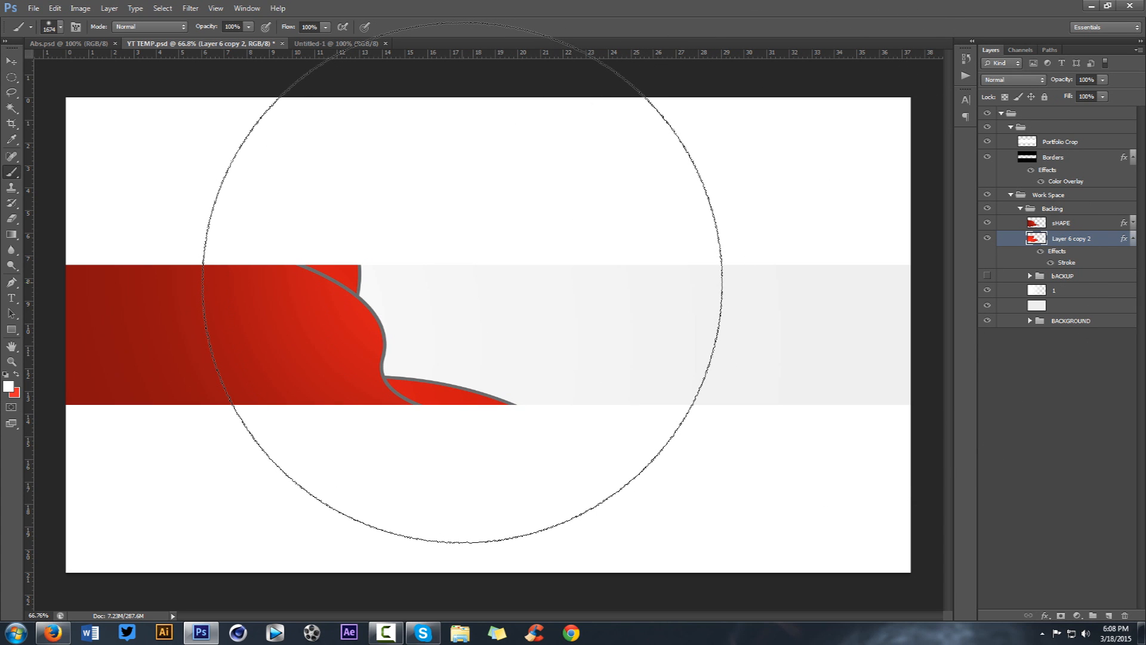
# Step: Consult the Abs.psd example and give Layer 6 copy 2 a near-white f7f7f7 Color Overlay sampled from the background
pyautogui.press('v')
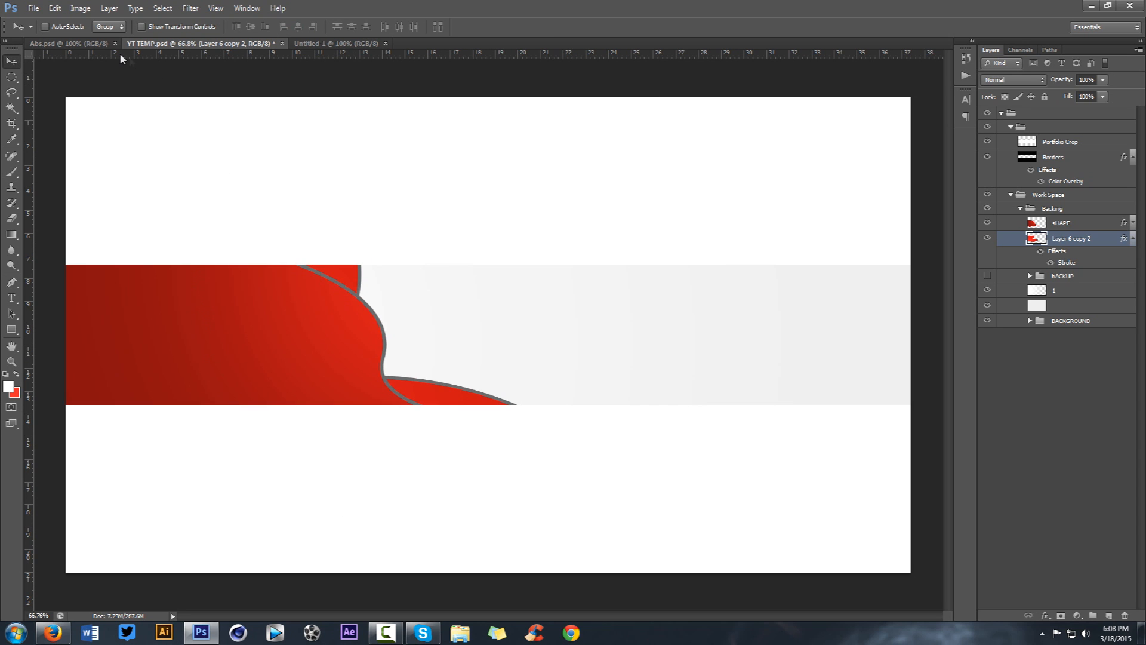
pyautogui.hotkey('ctrl', 'shift', 'Tab')
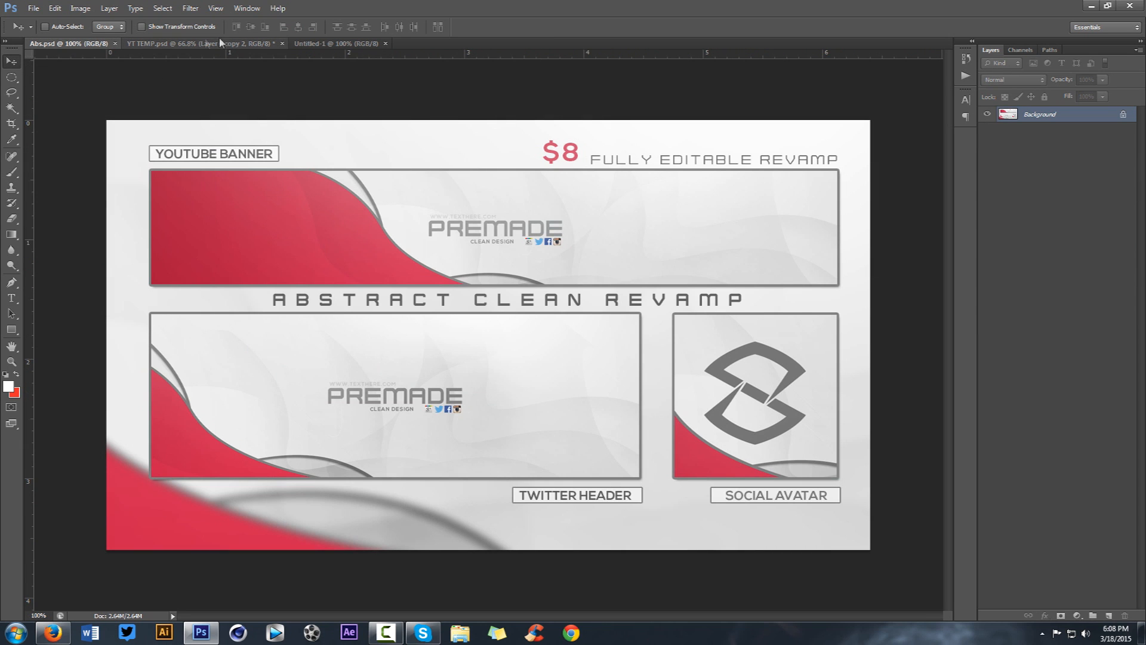
pyautogui.click(226, 44)
pyautogui.doubleClick(1101, 241)
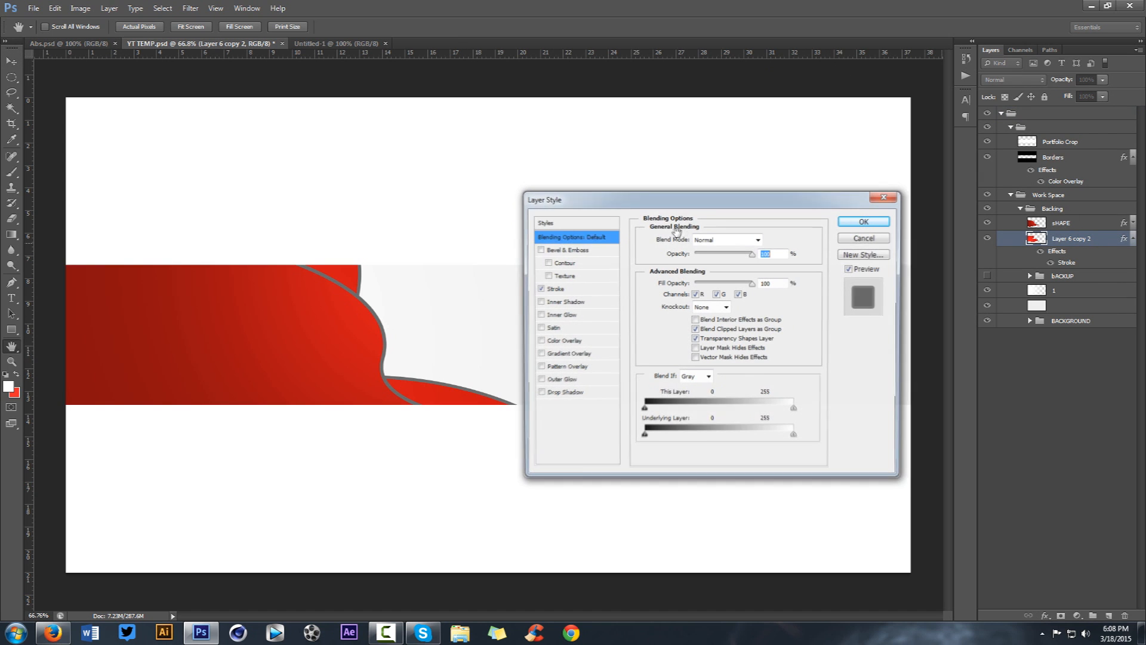
pyautogui.click(562, 342)
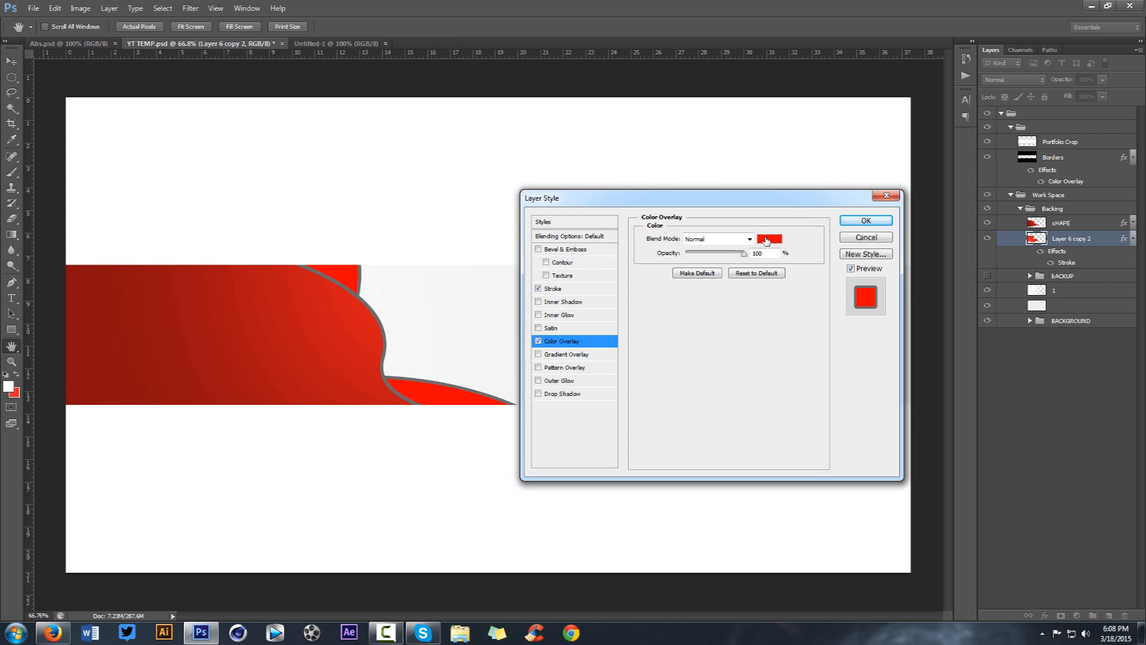
pyautogui.click(778, 248)
pyautogui.click(391, 346)
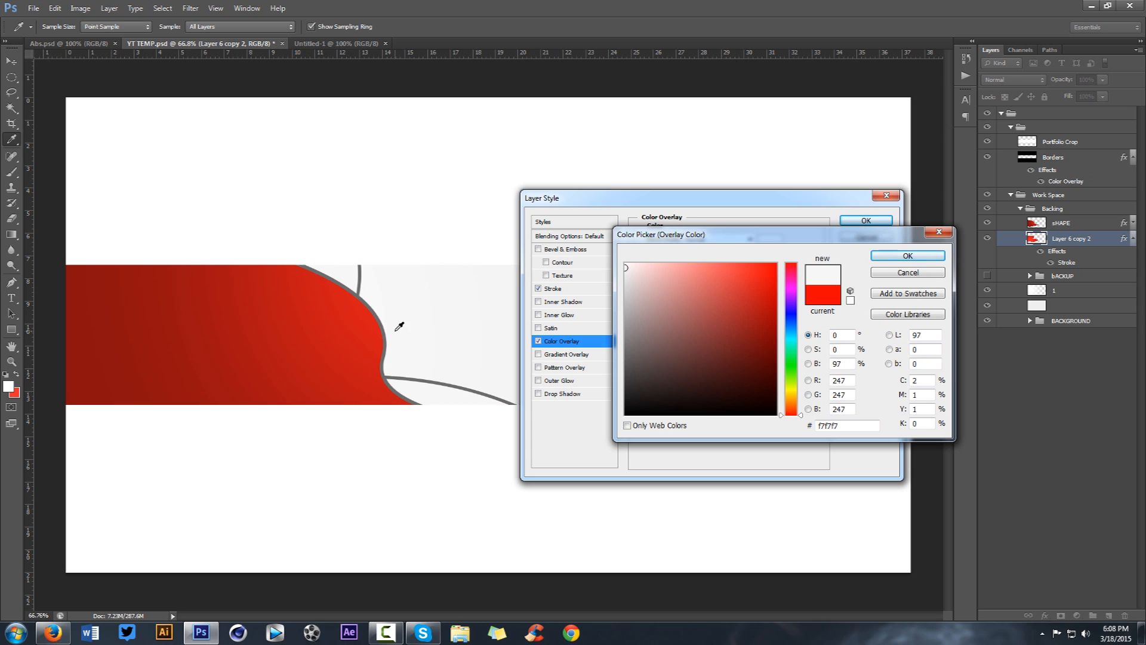
pyautogui.click(872, 256)
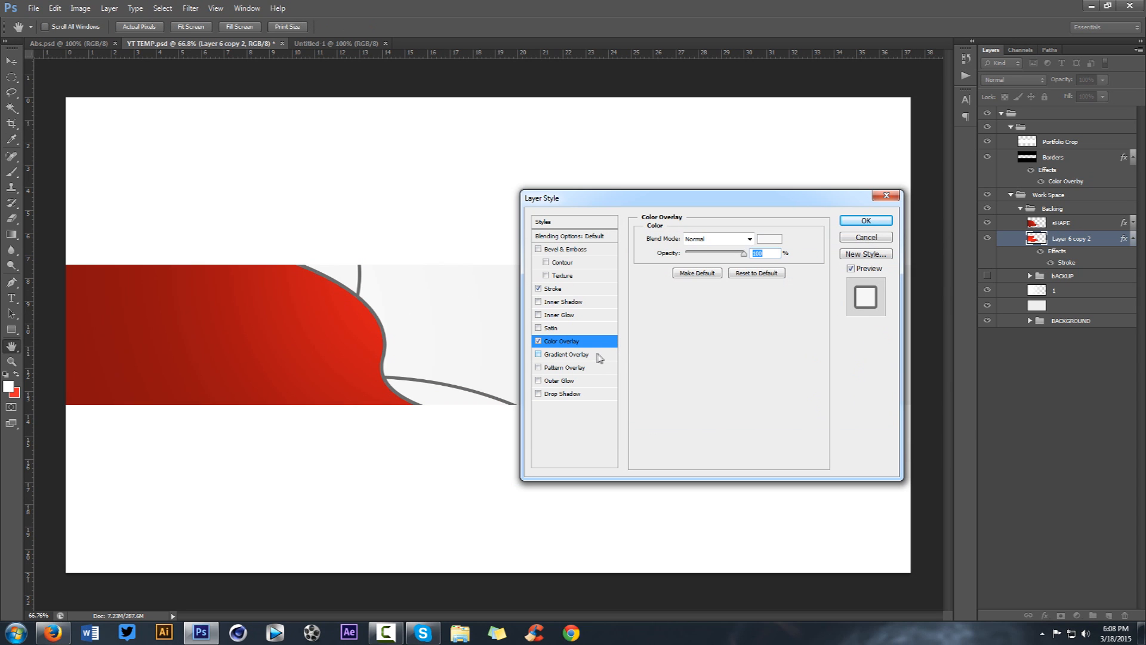
# Step: Add an Inner Shadow to Layer 6 copy 2 with global light off, angle 29°, distance 9 px and reduced opacity
pyautogui.click(551, 303)
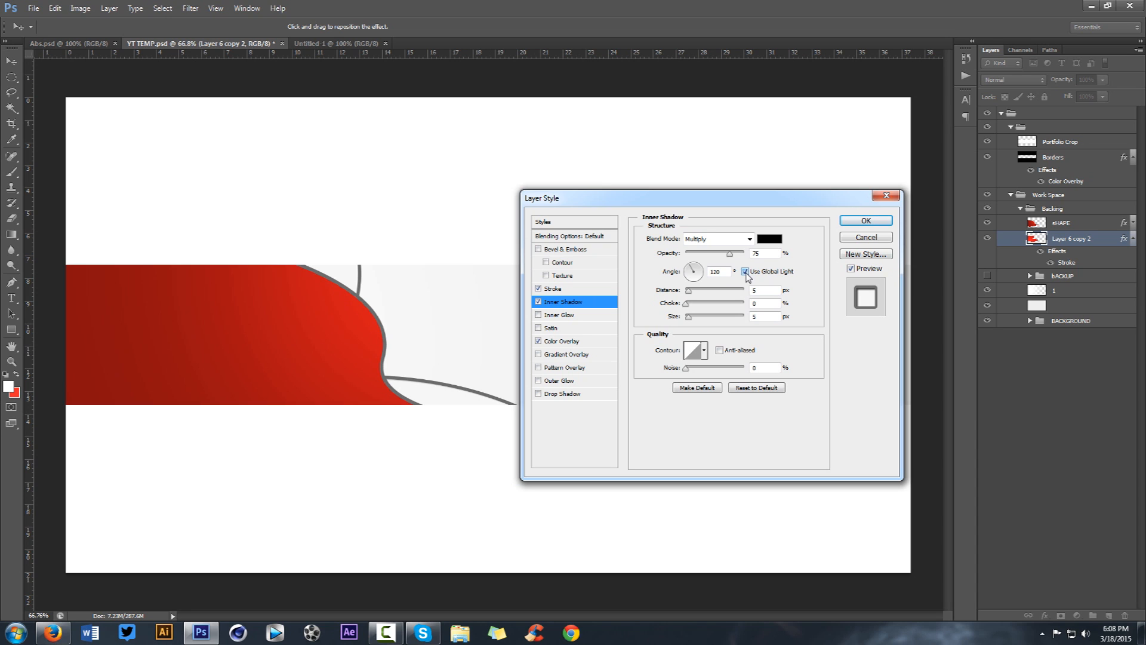
pyautogui.click(745, 272)
pyautogui.moveTo(668, 179); pyautogui.dragTo(717, 163)
pyautogui.click(699, 269)
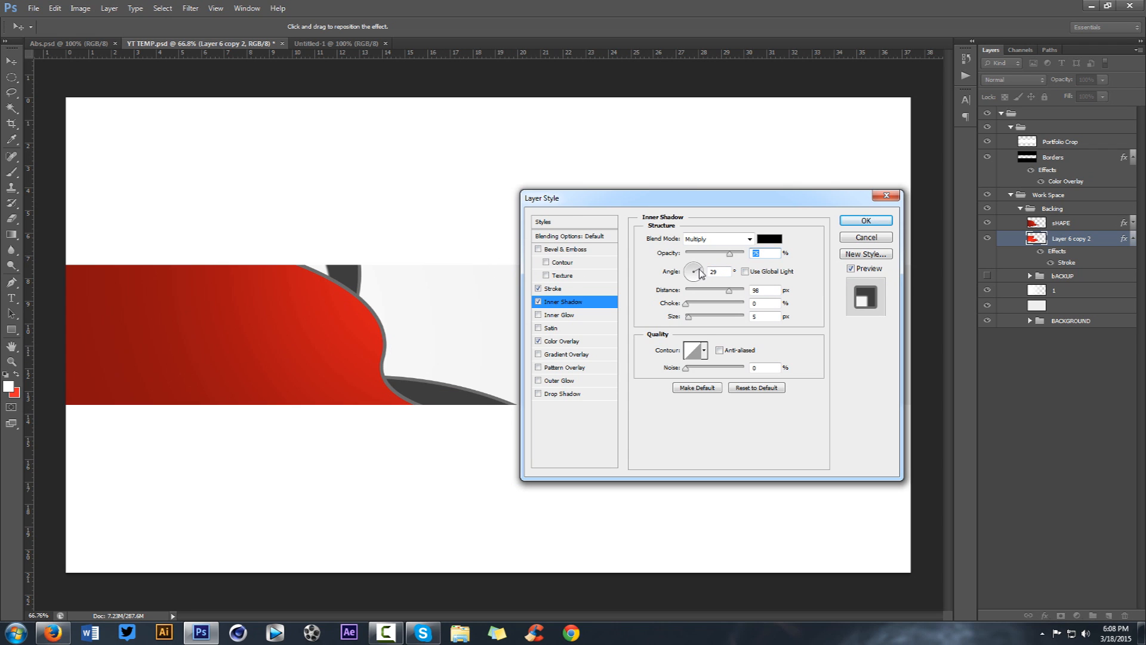
pyautogui.moveTo(730, 290); pyautogui.dragTo(691, 292)
pyautogui.moveTo(731, 254); pyautogui.dragTo(708, 258)
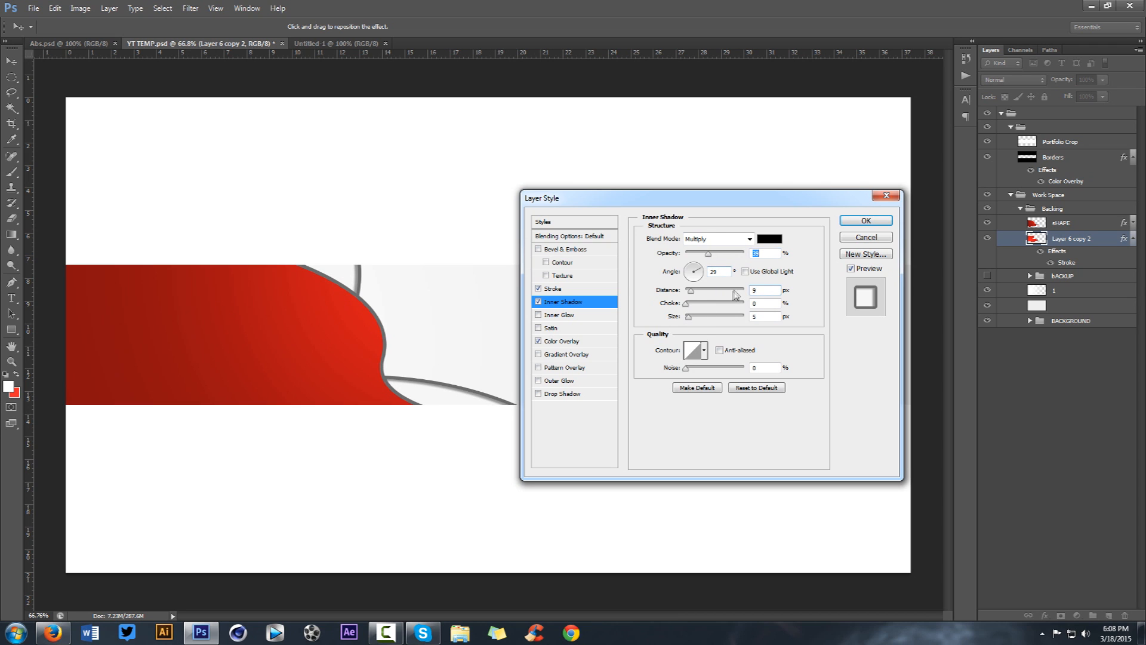
# Step: Refine the inner shadow to 30% opacity, 6 px distance and 7 px size, and apply the layer style
pyautogui.press('Down')
pyautogui.press('Down')
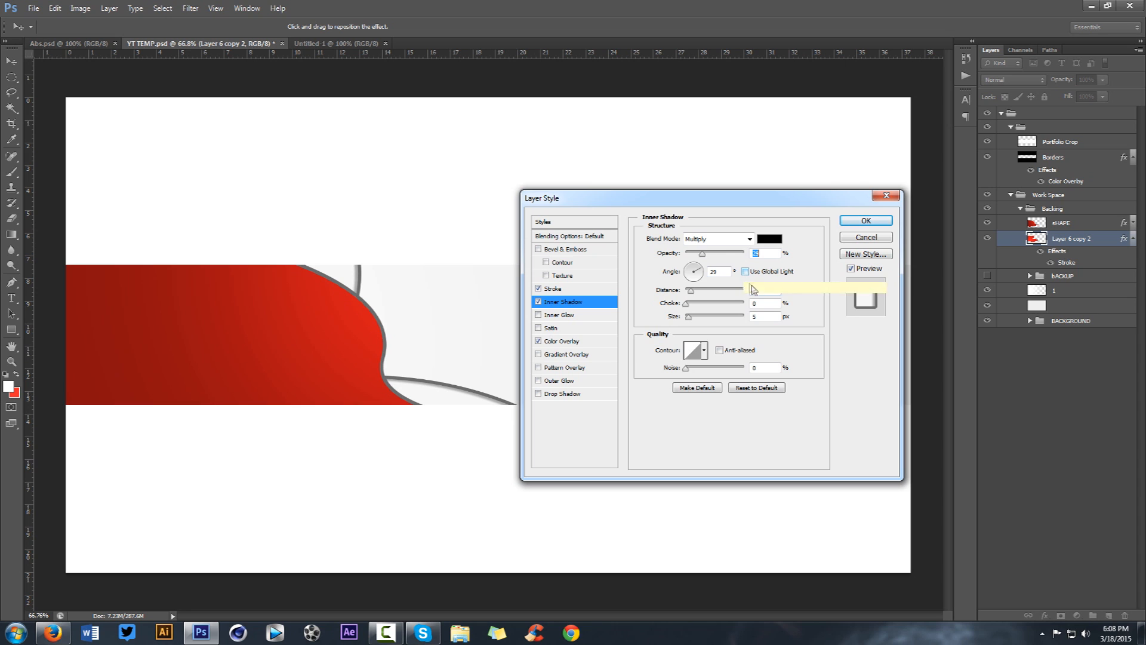
pyautogui.click(766, 291)
pyautogui.press('Down')
pyautogui.press('Down')
pyautogui.press('Down')
pyautogui.click(765, 314)
pyautogui.press('Up')
pyautogui.press('Up')
pyautogui.click(767, 304)
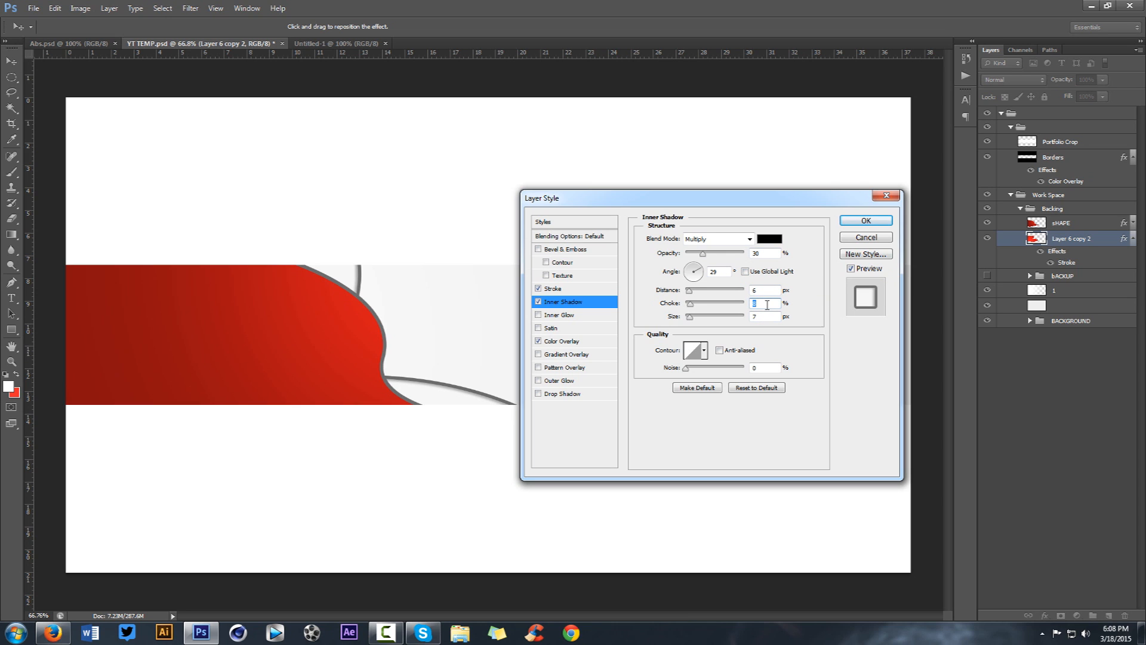
pyautogui.press('Down')
pyautogui.press('Down')
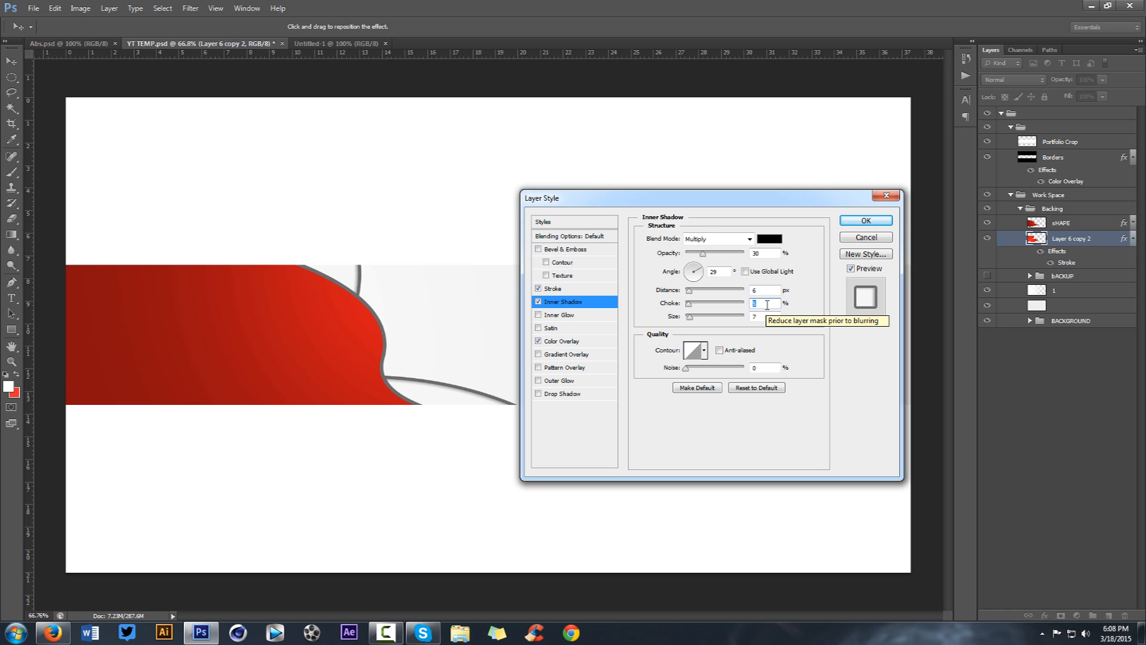
pyautogui.click(764, 290)
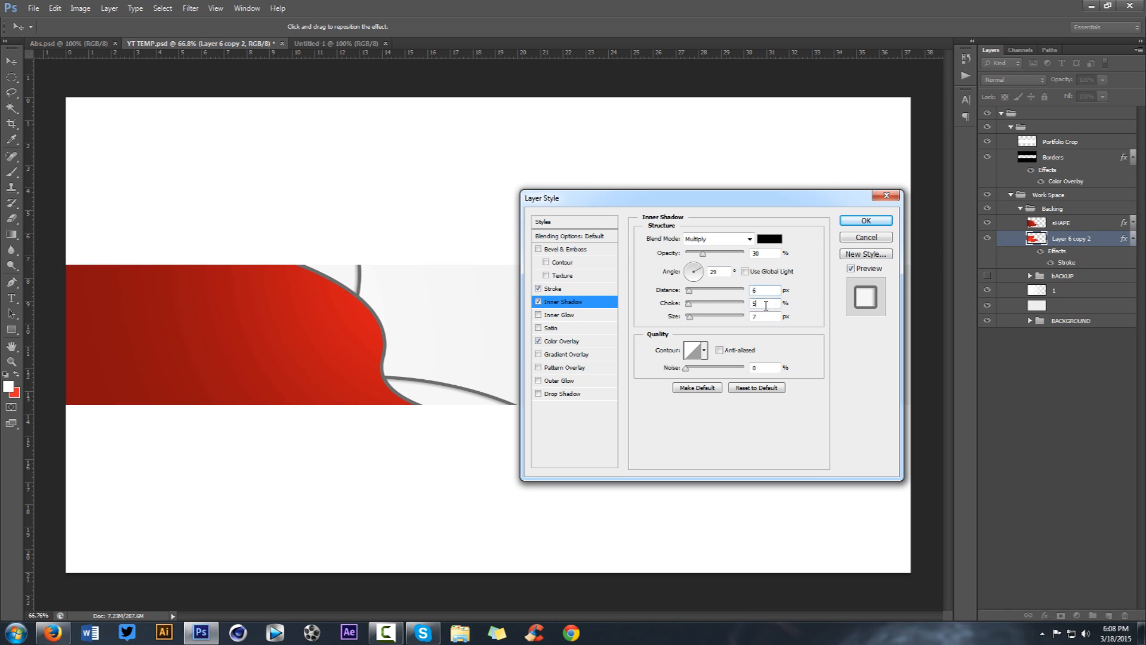
pyautogui.click(769, 317)
pyautogui.click(862, 223)
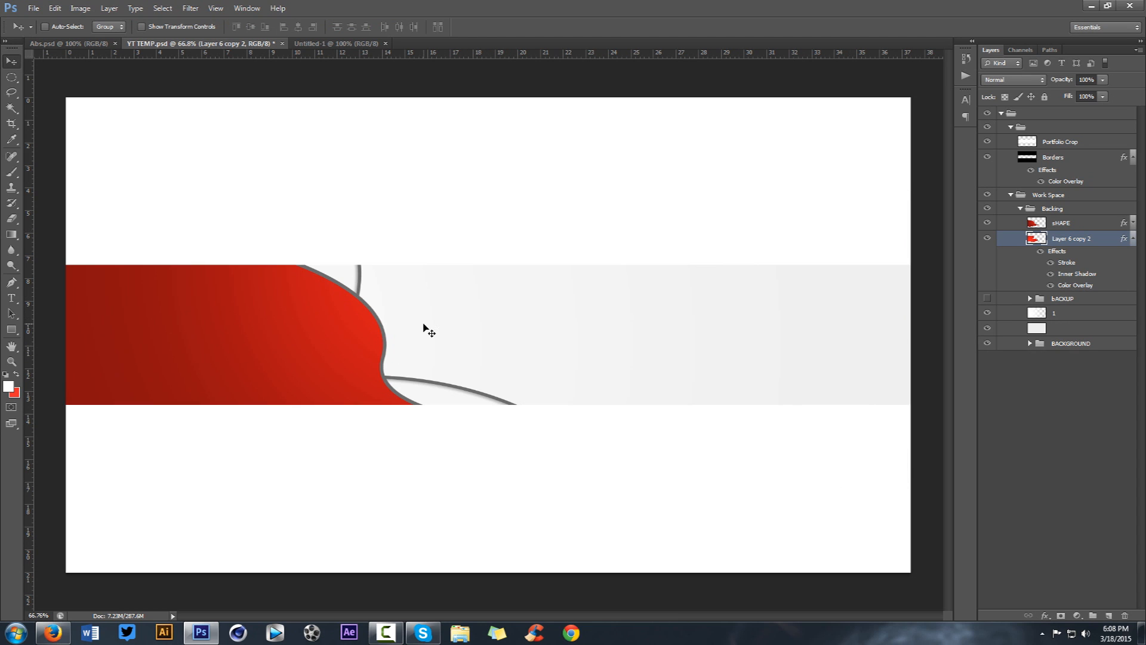
# Step: After consulting the Abs.psd background, add a new layer above the bACKUP group and choose a large shaped brush
pyautogui.click(72, 43)
pyautogui.click(69, 44)
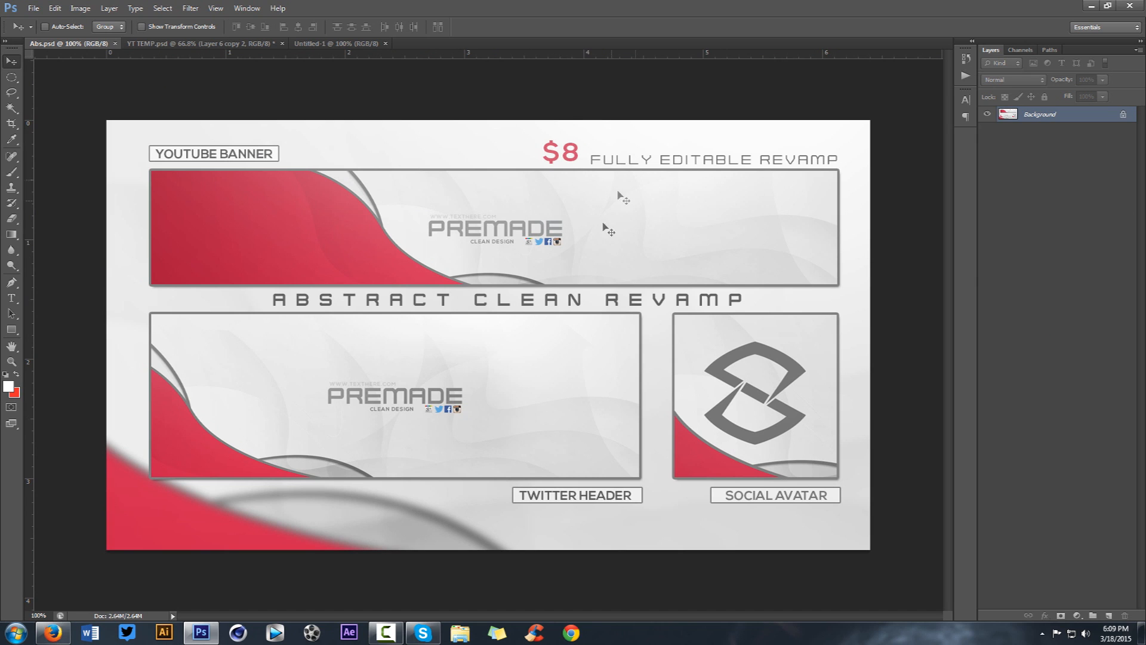
pyautogui.click(235, 43)
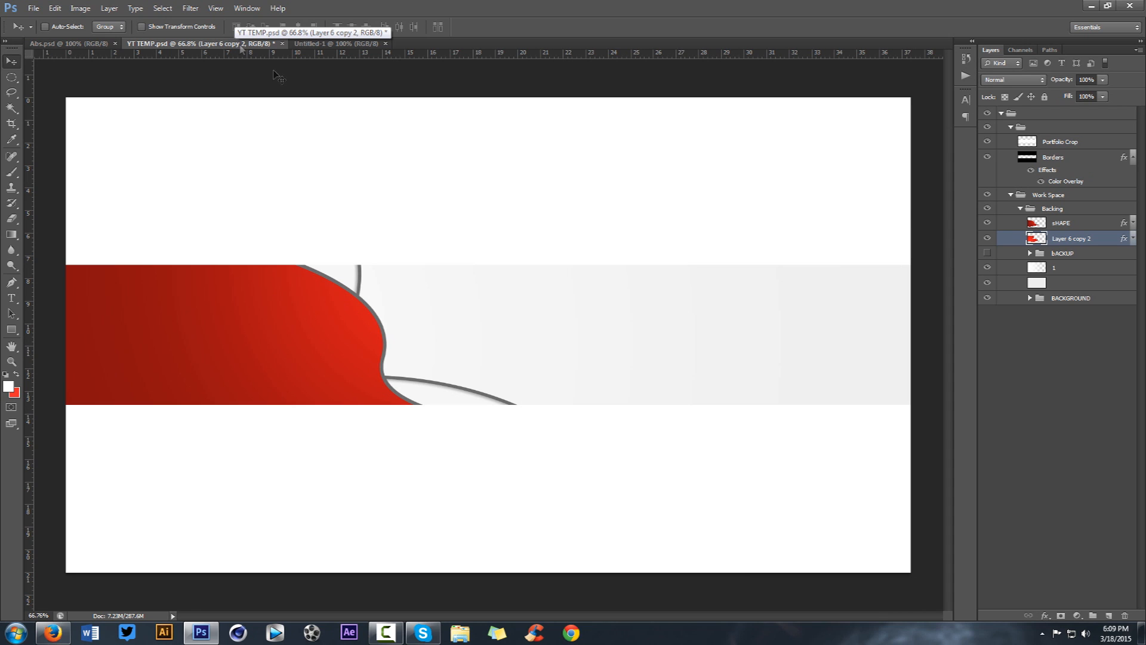
pyautogui.click(1068, 253)
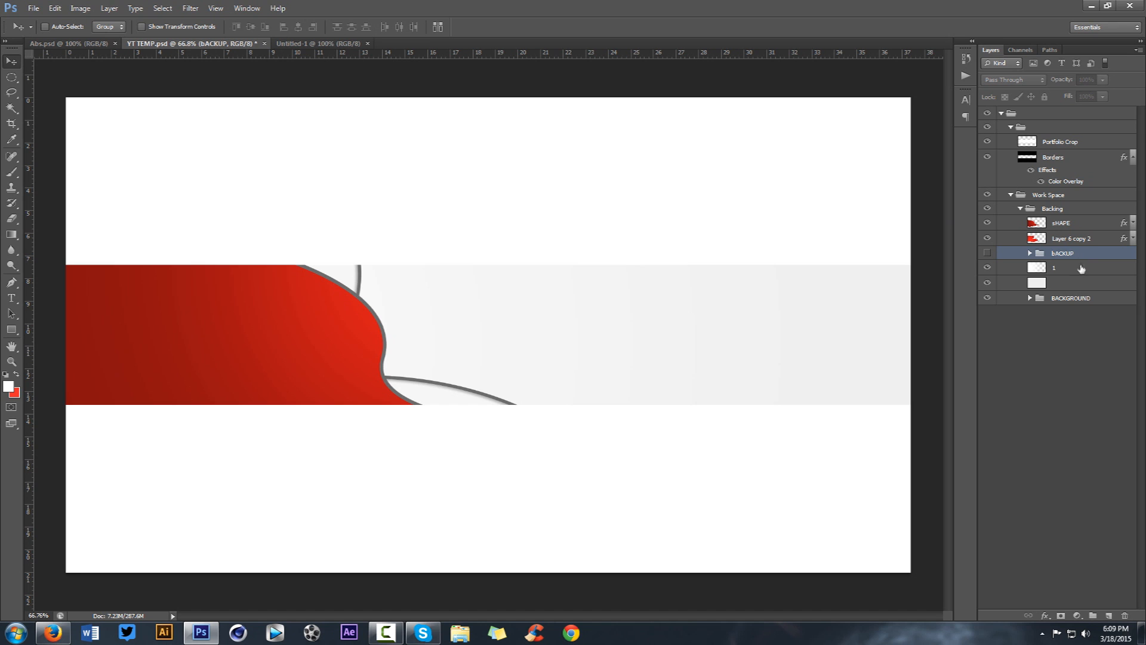
pyautogui.click(1107, 615)
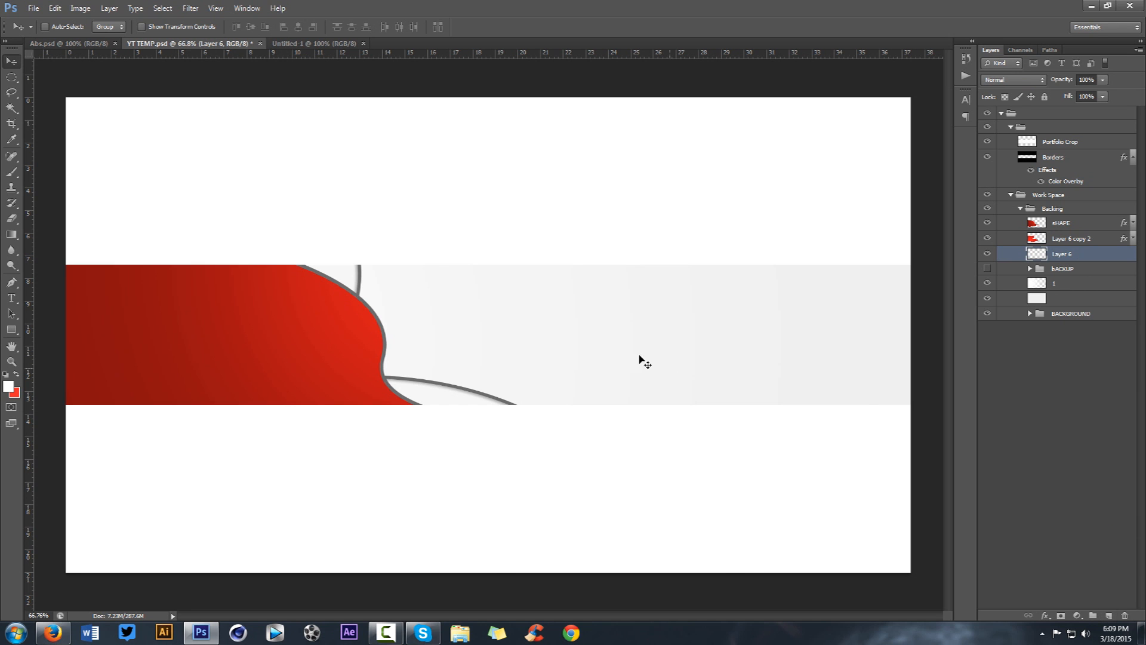
pyautogui.press('b')
pyautogui.rightClick(634, 388)
pyautogui.click(624, 479)
pyautogui.click(445, 326)
# Step: Set the foreground colour to light grey bebebe
pyautogui.click(9, 387)
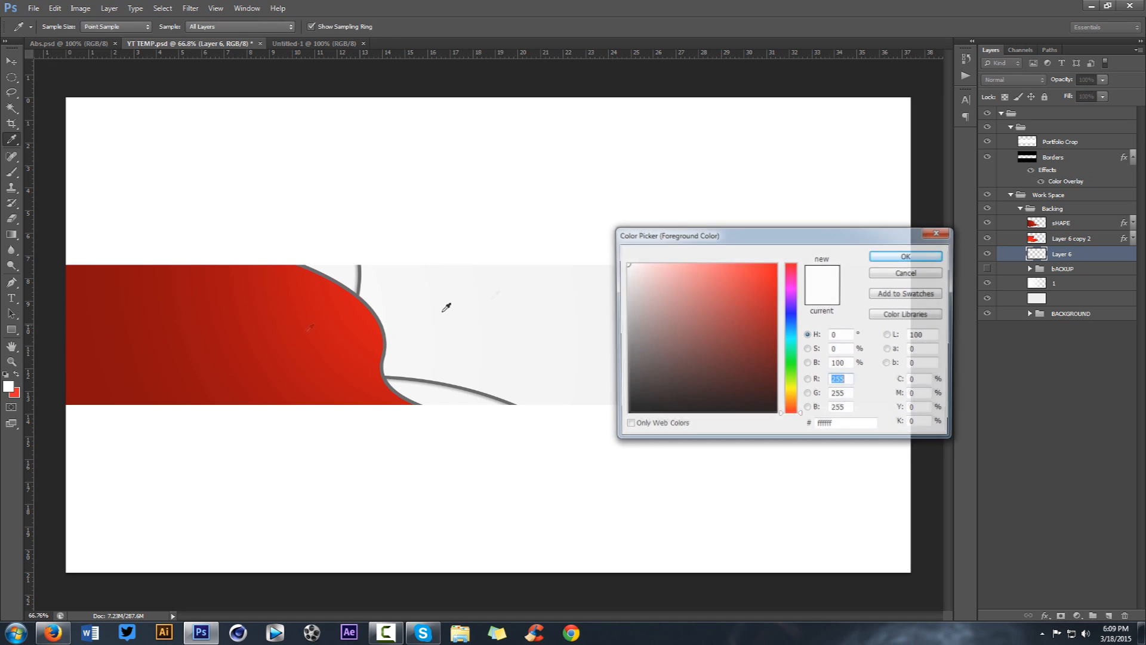
pyautogui.click(906, 256)
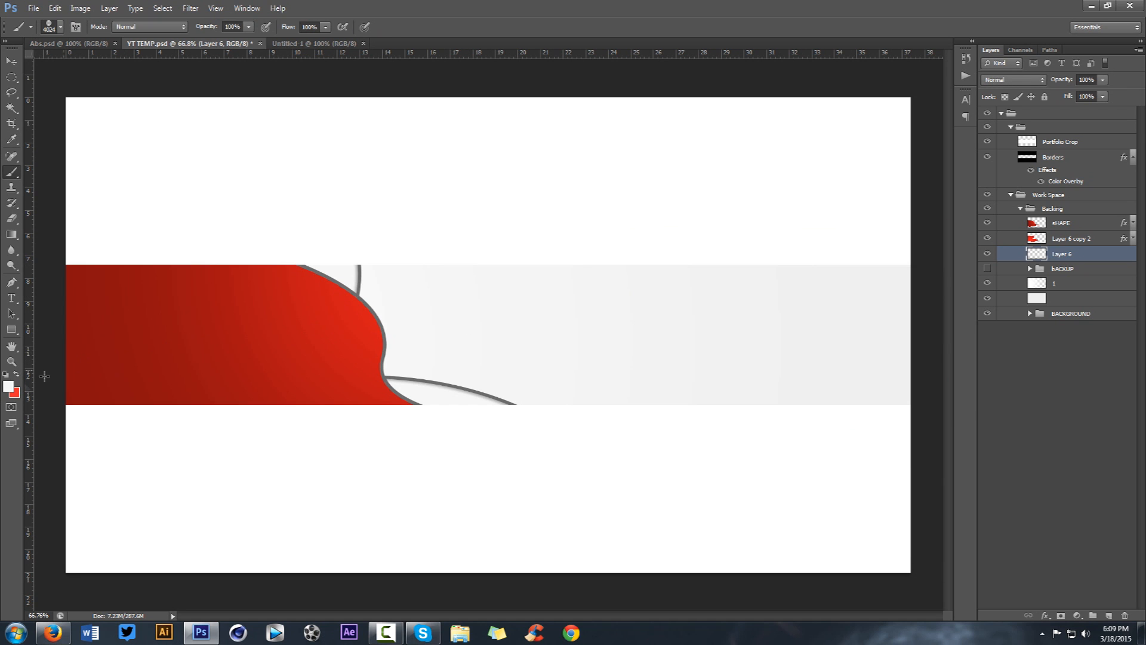
pyautogui.click(10, 388)
pyautogui.moveTo(634, 306); pyautogui.dragTo(590, 302)
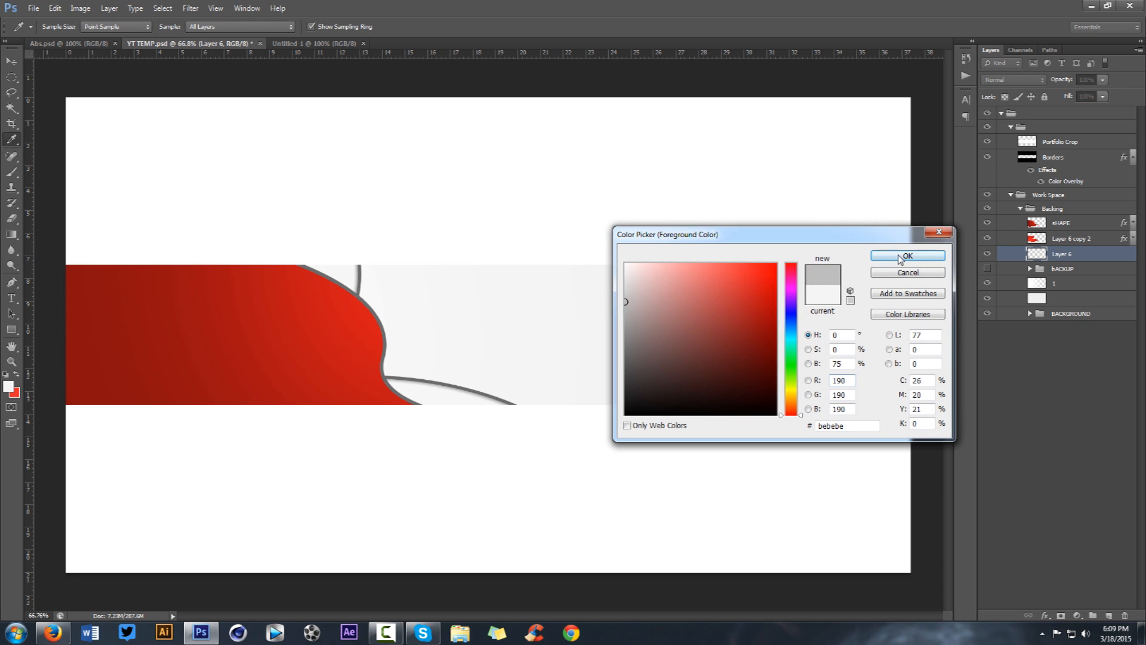
pyautogui.click(901, 257)
# Step: Stamp overlapping grey shapes across the banner background with the 1534 px brush and set Layer 6 to 61% opacity
pyautogui.moveTo(252, 342); pyautogui.dragTo(274, 342)
pyautogui.click(393, 322)
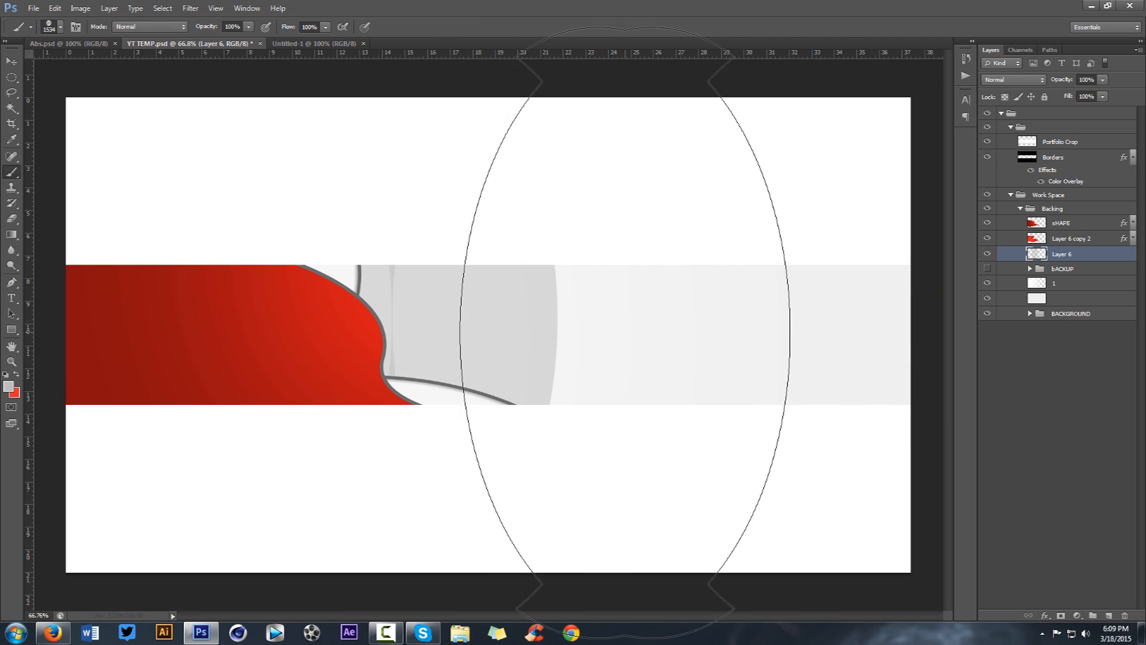
pyautogui.click(644, 331)
pyautogui.click(880, 332)
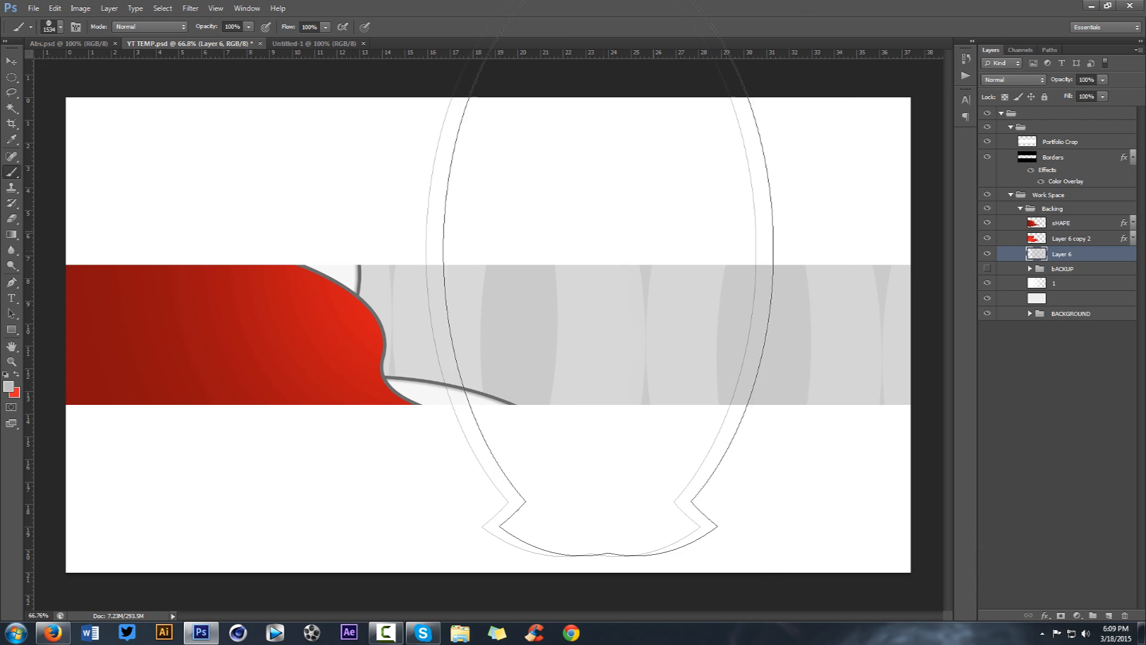
pyautogui.click(1102, 80)
pyautogui.moveTo(1084, 95); pyautogui.dragTo(1083, 96)
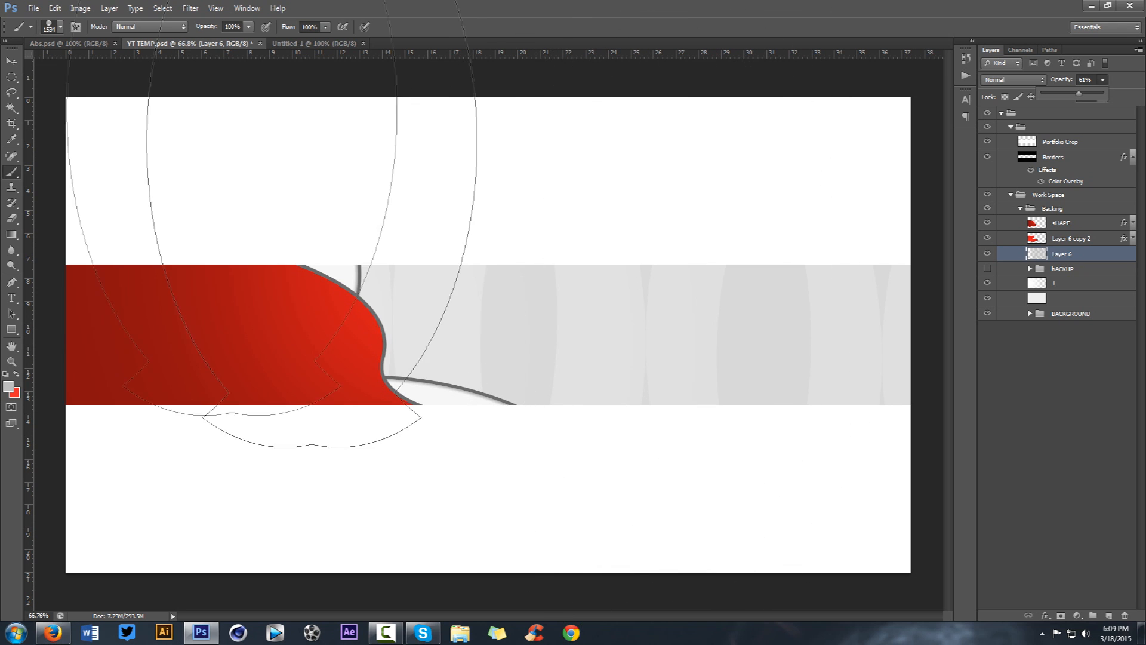
# Step: Compare the banner's background shapes with the Abs.psd example and return to YT TEMP.psd
pyautogui.click(90, 44)
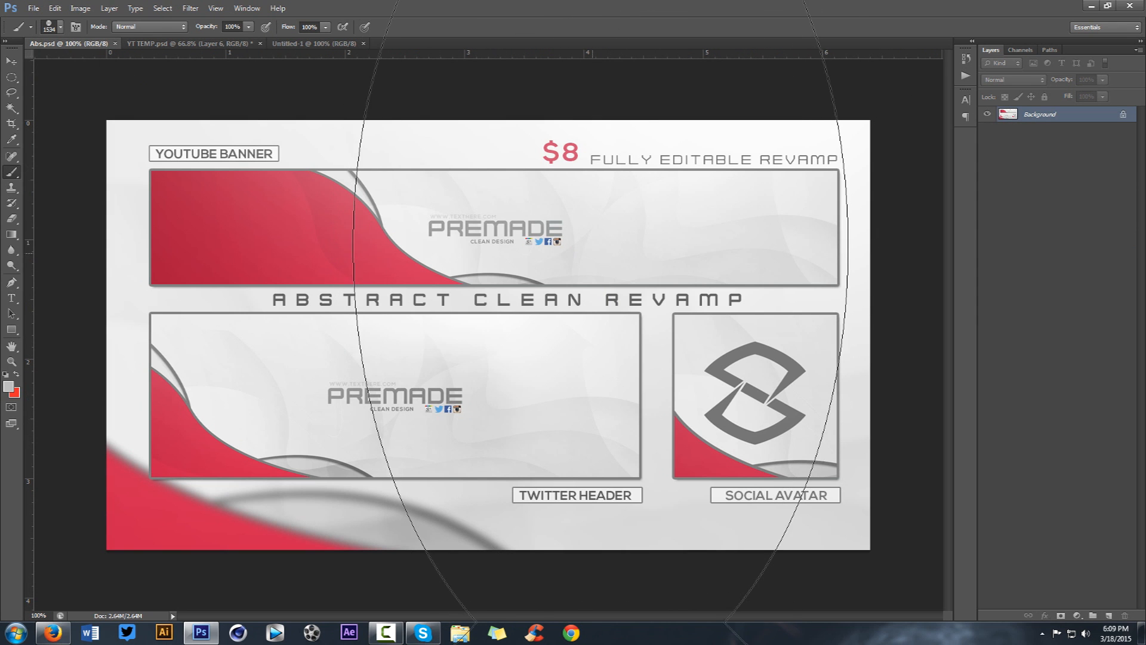
pyautogui.press('v')
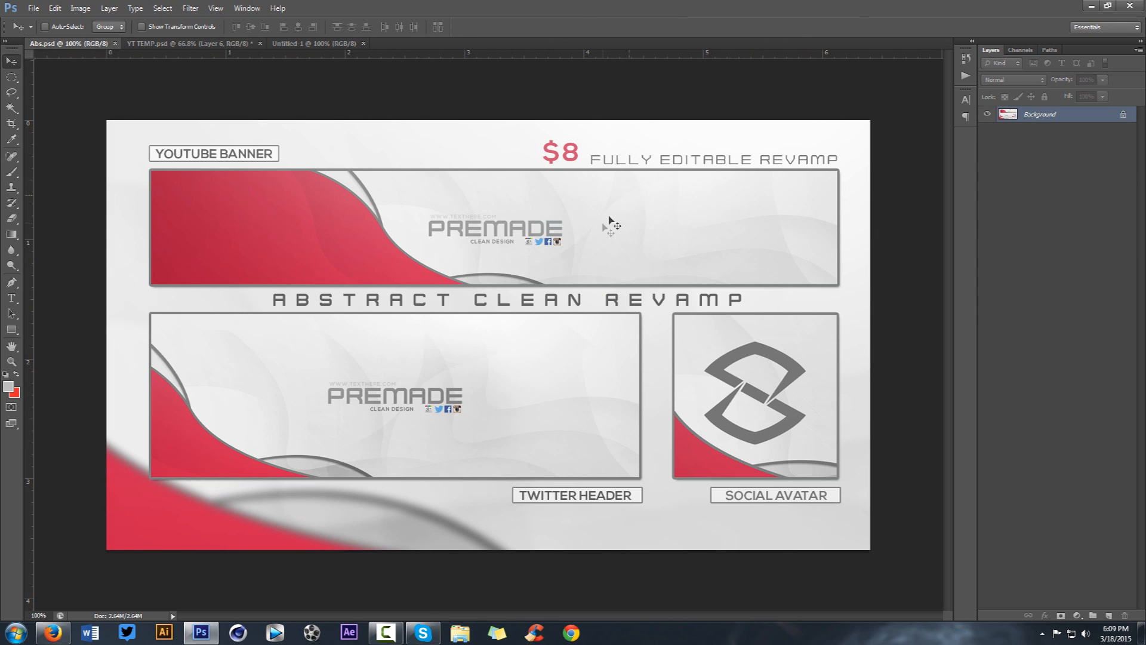
pyautogui.click(203, 45)
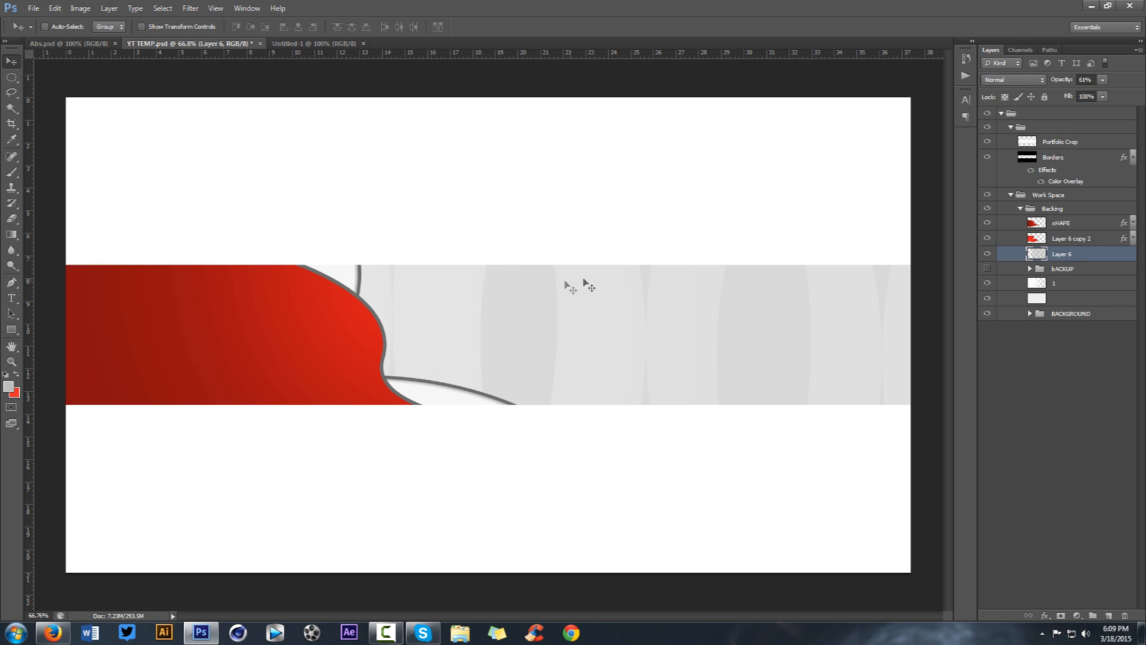
# Step: Delete the stamped shape layer and add a new empty layer above the bACKUP group
pyautogui.press('Delete')
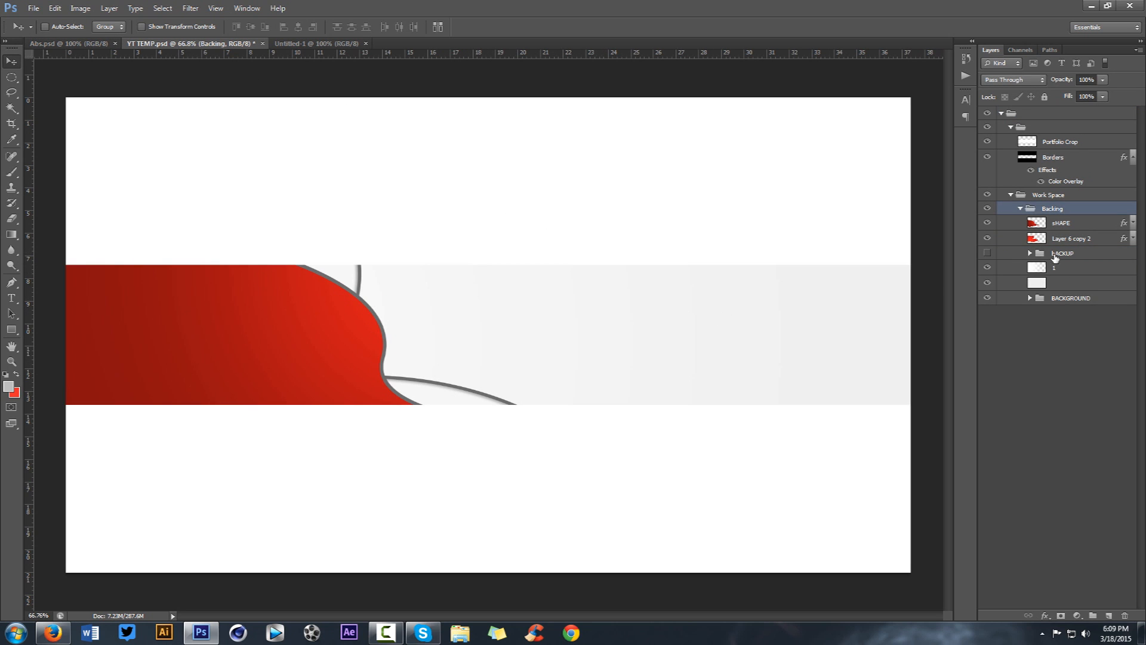
pyautogui.click(1055, 255)
pyautogui.click(1109, 615)
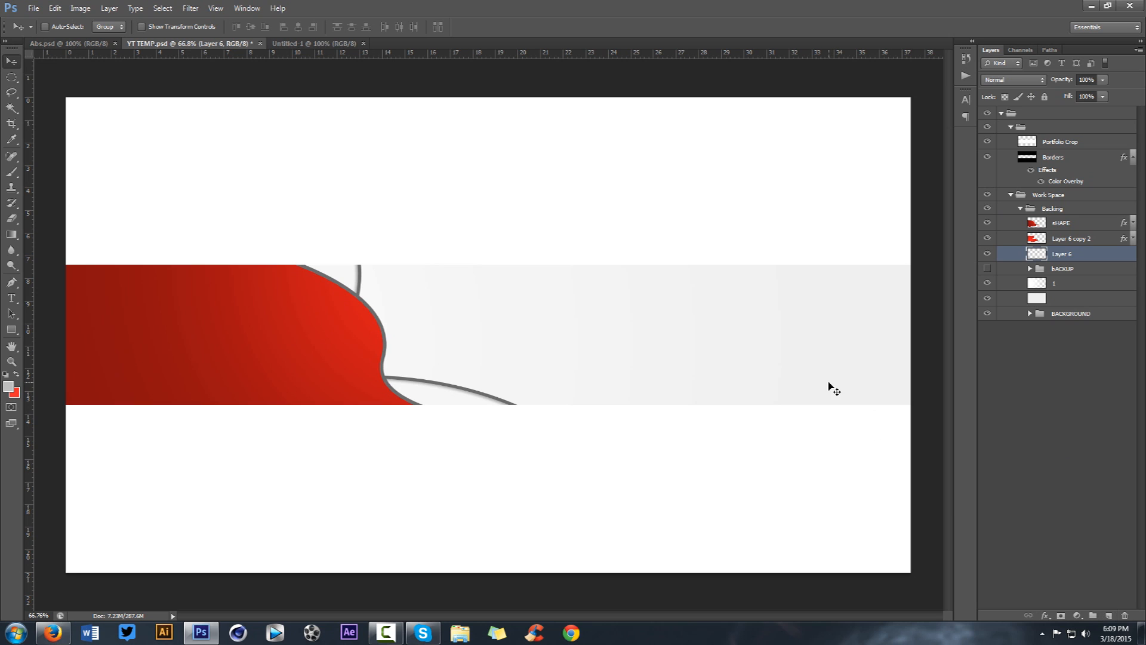
# Step: Draw a tall elliptical selection over the banner just beyond the red shape and fill it with a darker grey
pyautogui.press('m')
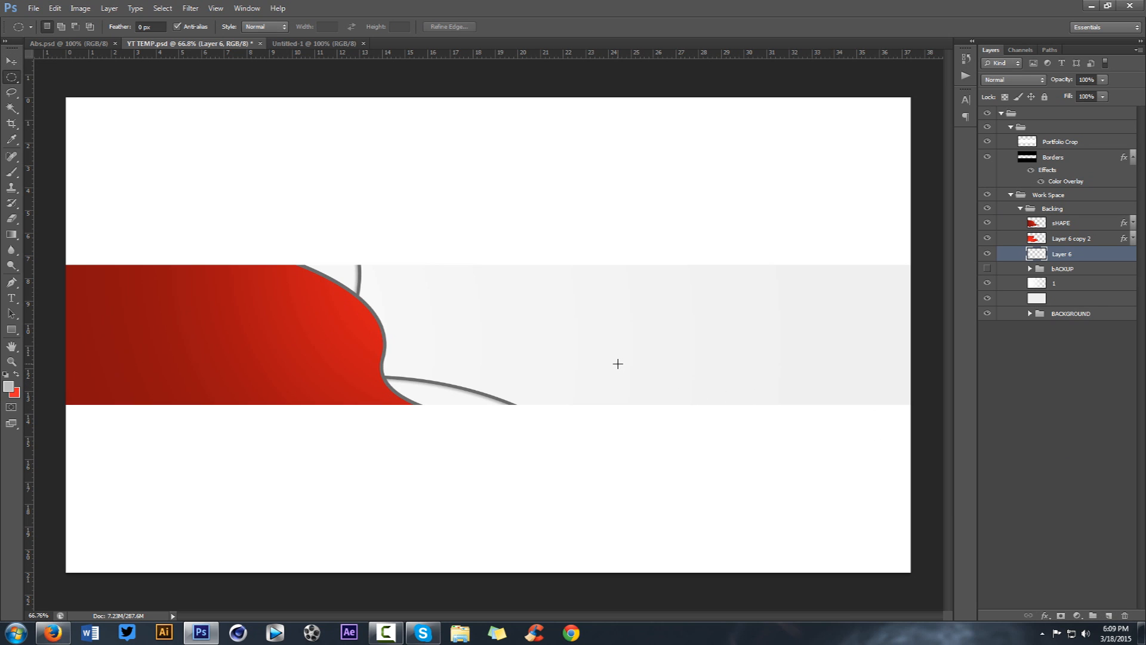
pyautogui.rightClick(10, 80)
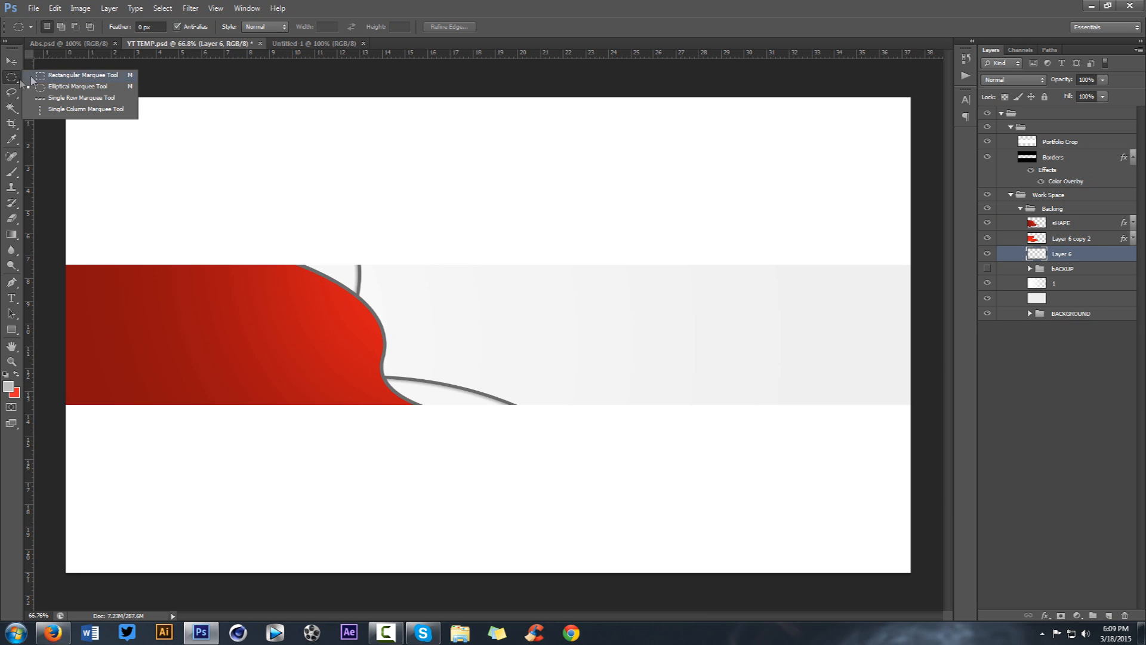
pyautogui.click(74, 89)
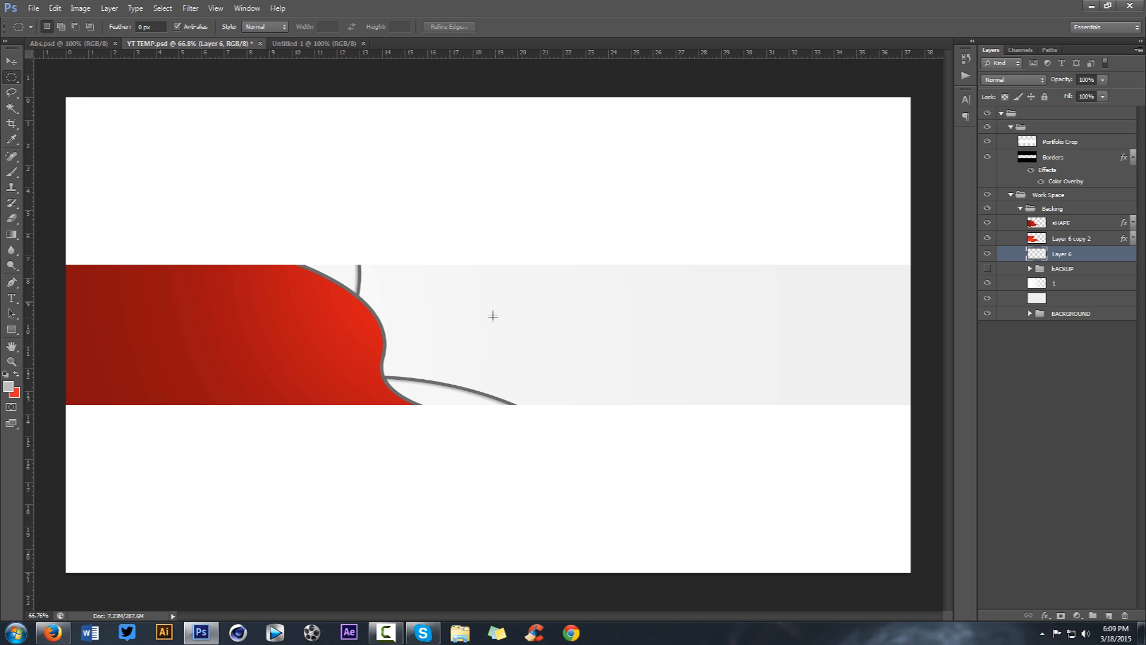
pyautogui.moveTo(352, 170); pyautogui.dragTo(561, 505)
pyautogui.click(9, 386)
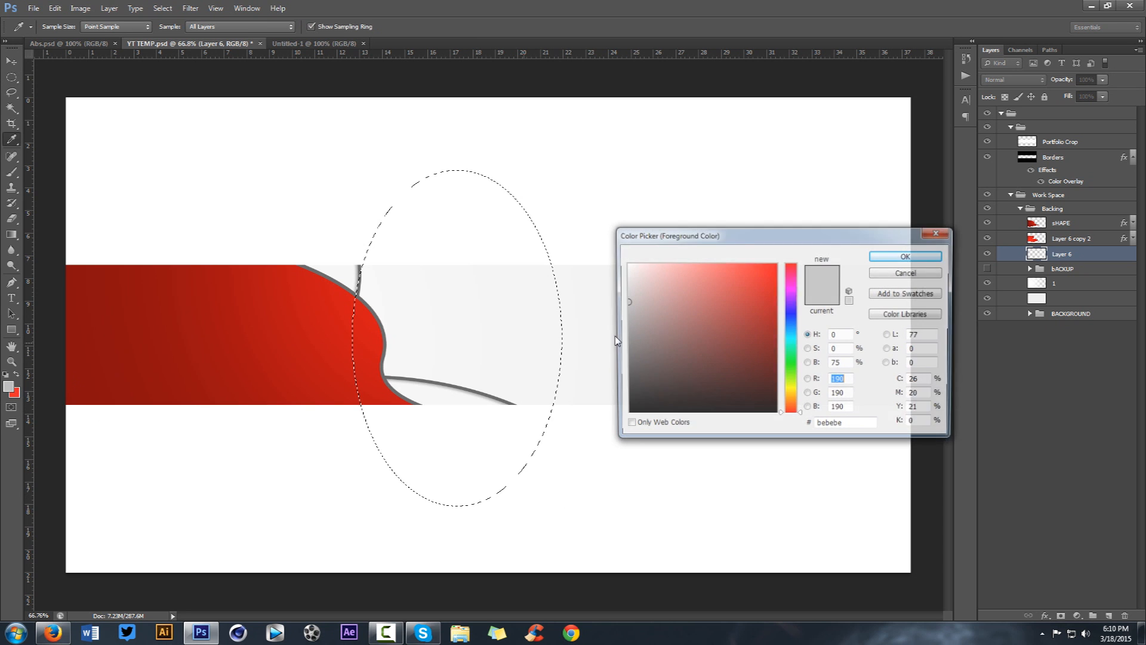
pyautogui.click(897, 255)
pyautogui.hotkey('alt', 'BackSpace')
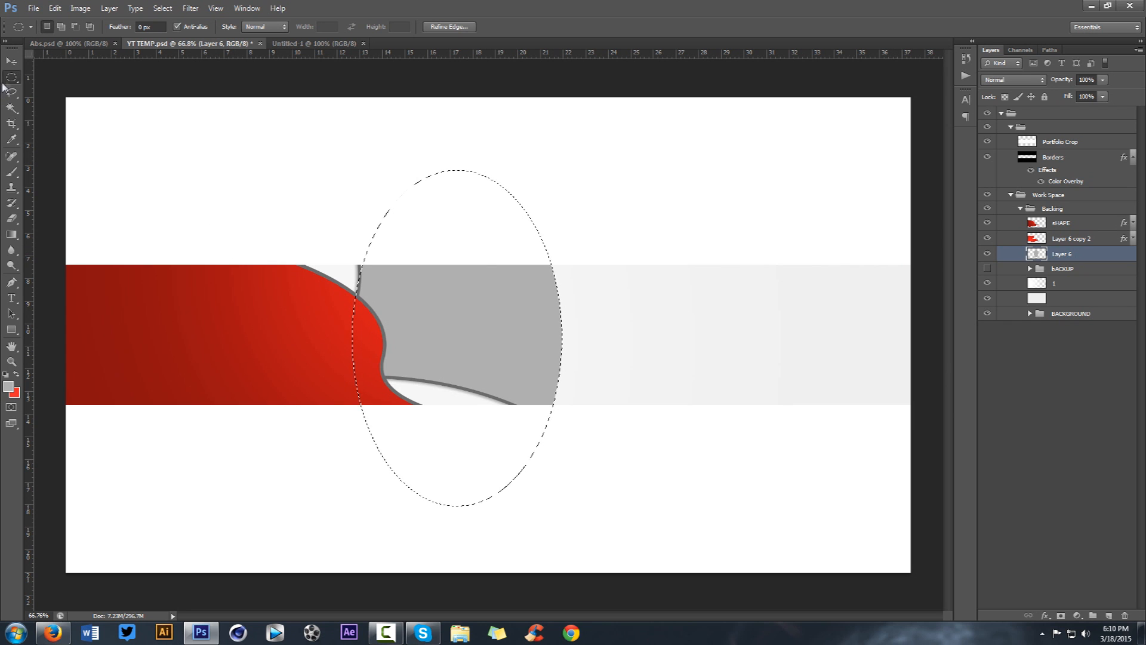
# Step: Shift the elliptical selection over the right part of the grey ellipse, cut that part away and deselect
pyautogui.moveTo(417, 310); pyautogui.dragTo(644, 332)
pyautogui.press('Delete')
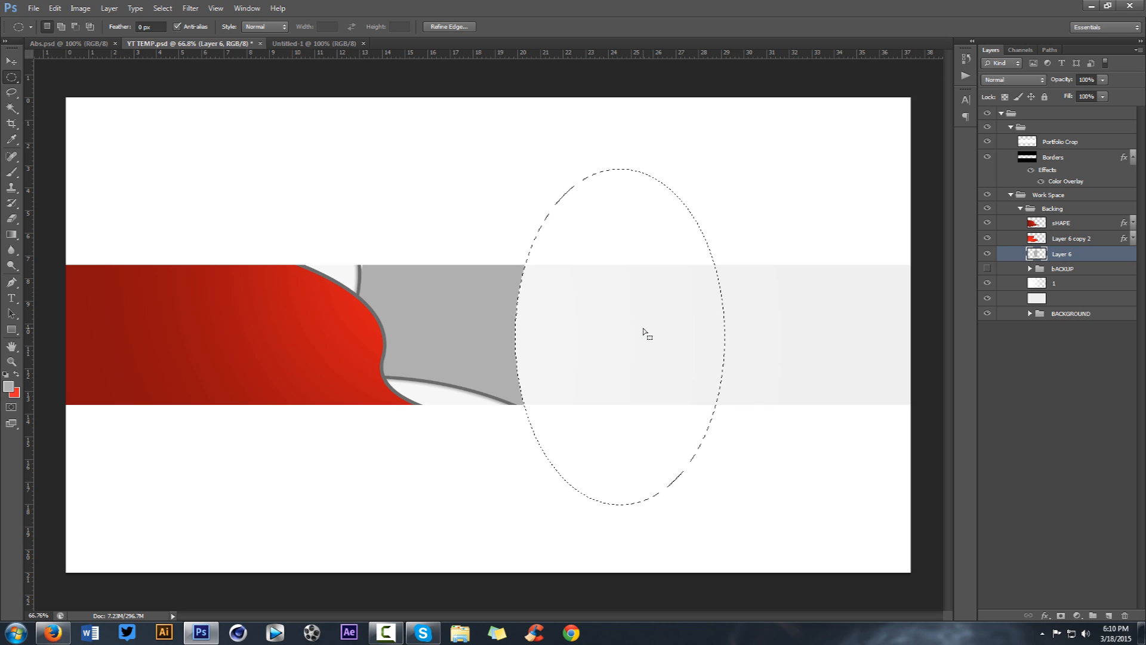
pyautogui.hotkey('ctrl', 'd')
pyautogui.press('v')
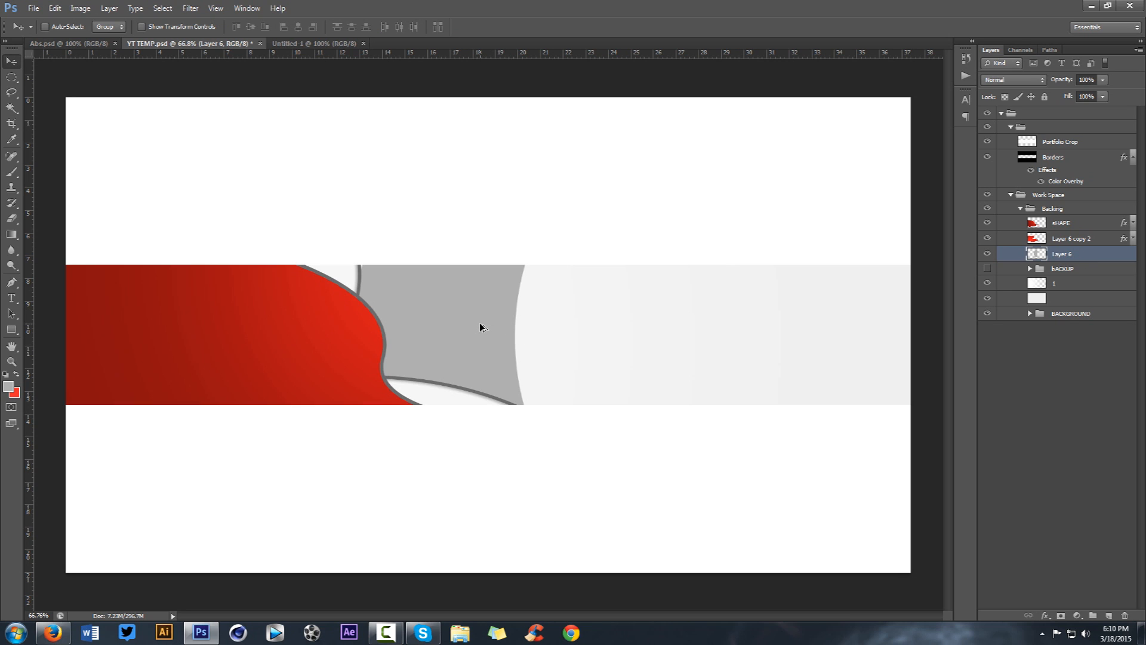
# Step: Duplicate the cut grey shape to the right, flip the copy horizontally and place it against the original
pyautogui.moveTo(481, 327); pyautogui.dragTo(659, 318)
pyautogui.hotkey('ctrl', 't')
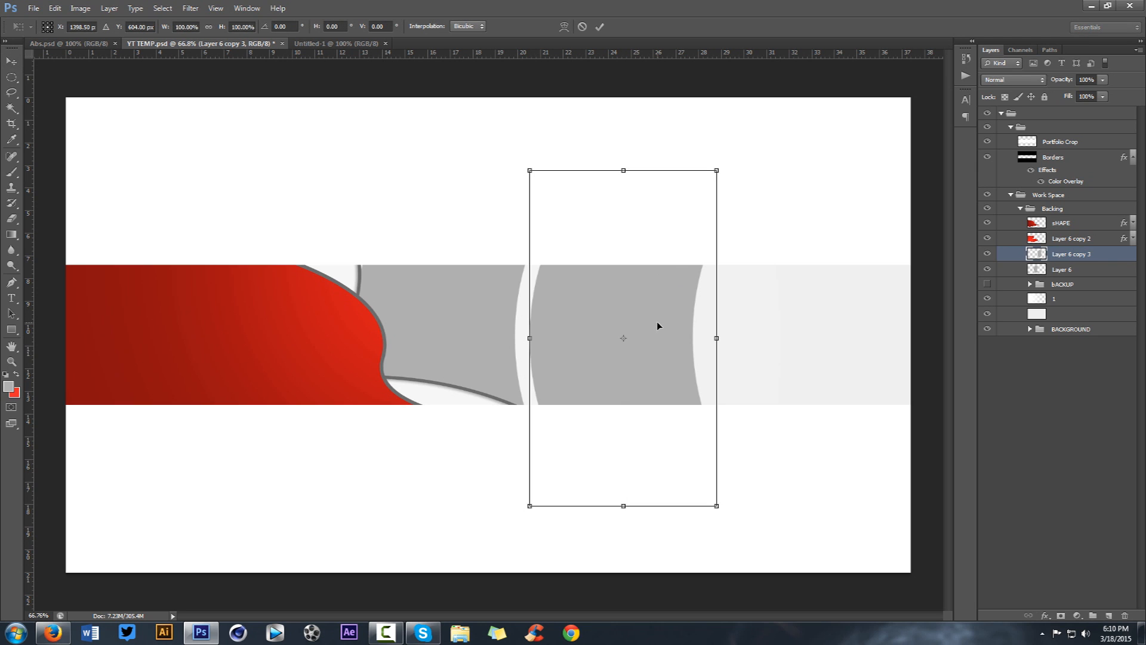
pyautogui.rightClick(652, 323)
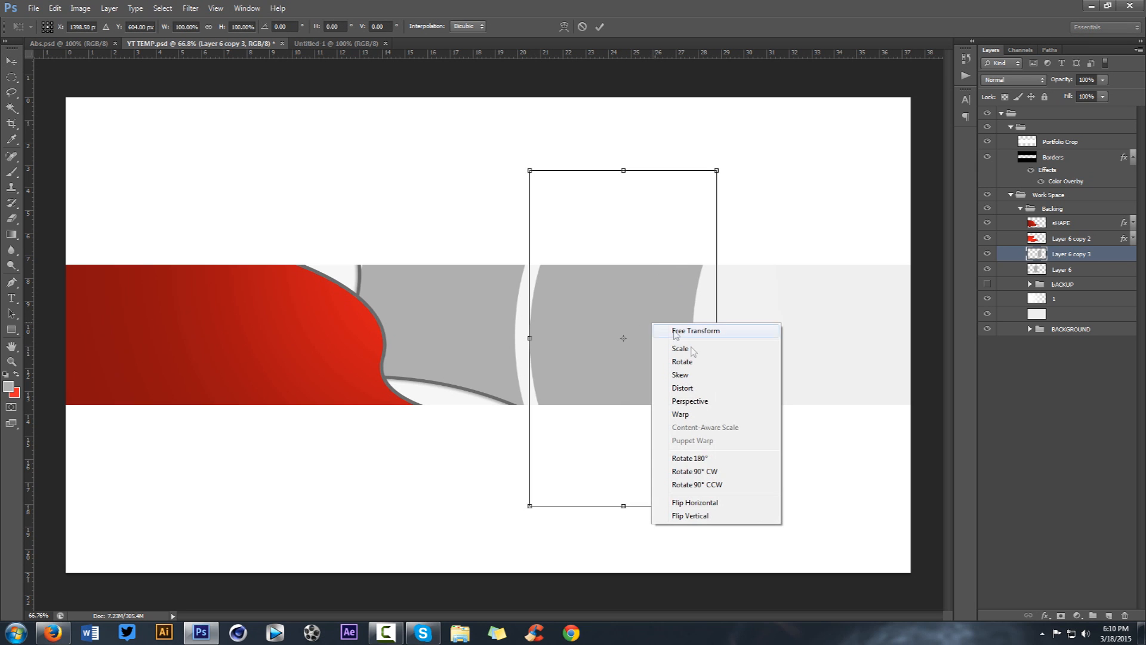
pyautogui.click(680, 502)
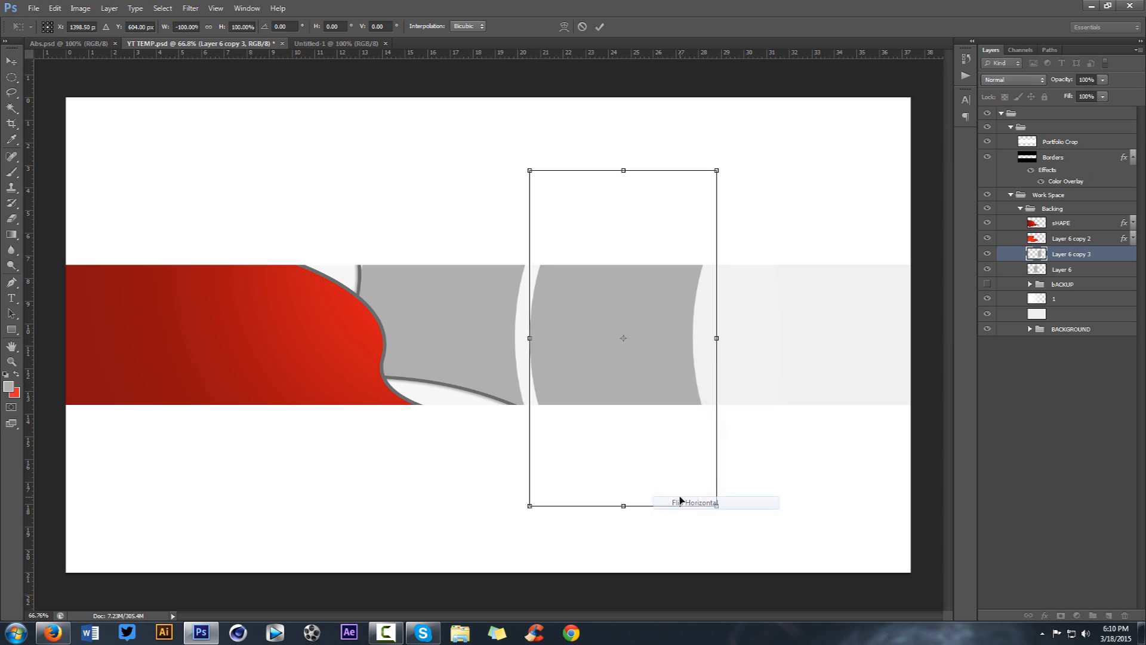
pyautogui.click(600, 28)
pyautogui.moveTo(679, 327); pyautogui.dragTo(636, 330)
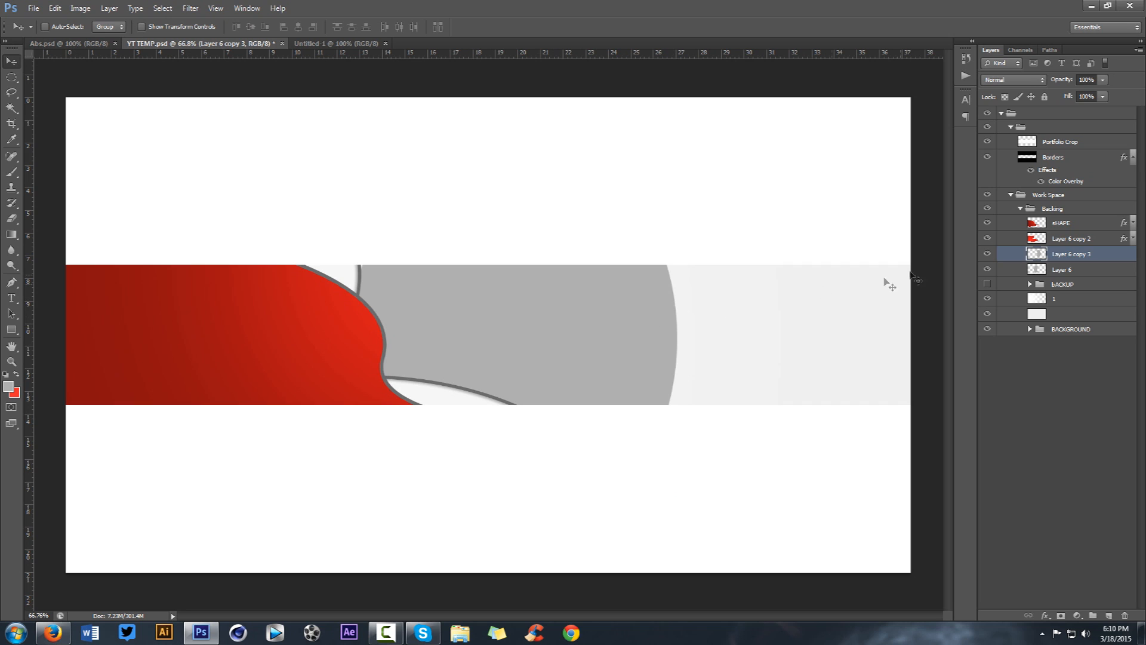
# Step: Set the opacity of both grey shape layers, Layer 6 and Layer 6 copy 3, to 15%
pyautogui.keyDown('shift'); pyautogui.click(1051, 272); pyautogui.keyUp('shift')
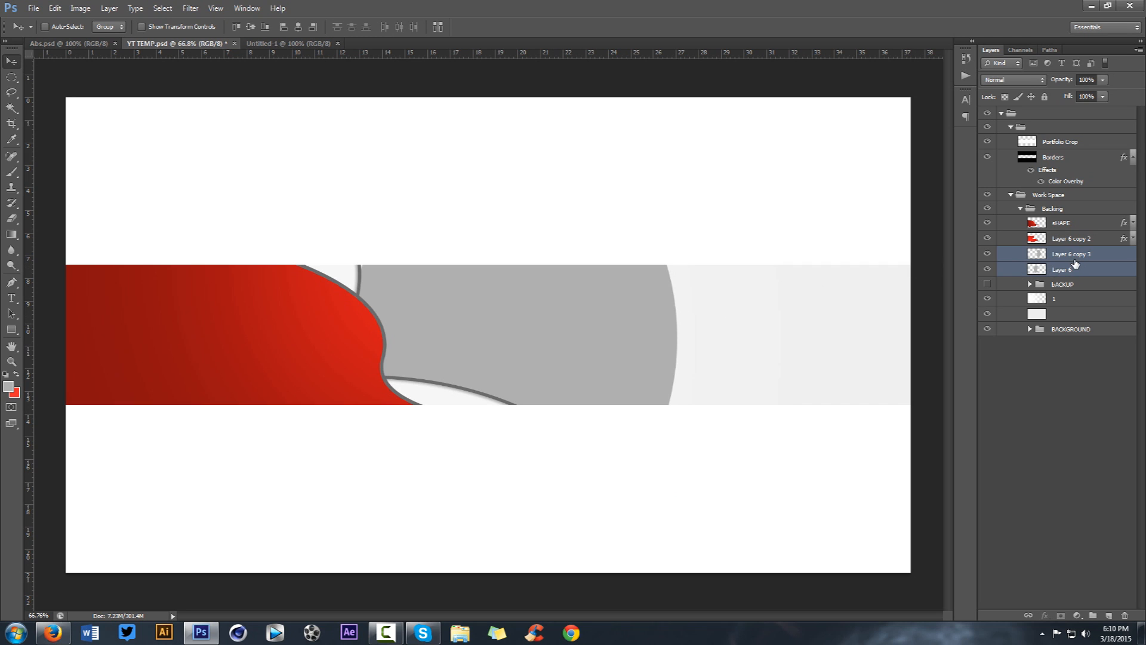
pyautogui.click(1093, 80)
pyautogui.write('10')
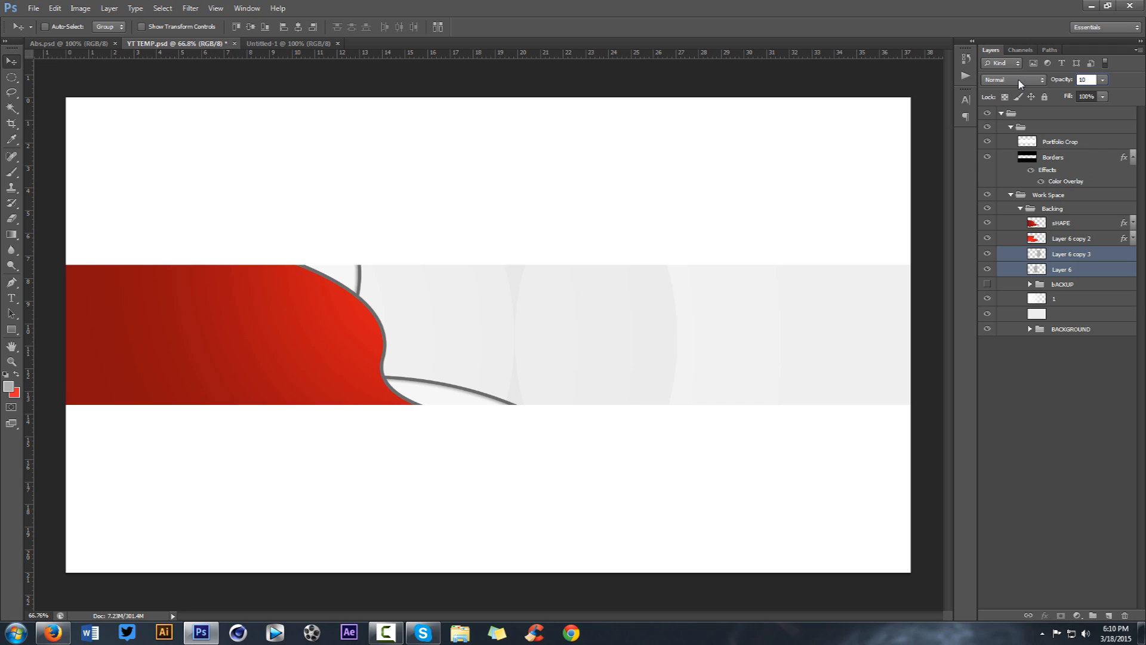
pyautogui.press('BackSpace')
pyautogui.write('5')
# Step: Realign the flipped copy so it meets the first grey shape, and check the Abs.psd example
pyautogui.click(1042, 258)
pyautogui.moveTo(680, 316)
pyautogui.mouseDown()
pyautogui.moveTo(704, 315)
pyautogui.moveTo(692, 317)
pyautogui.mouseUp()
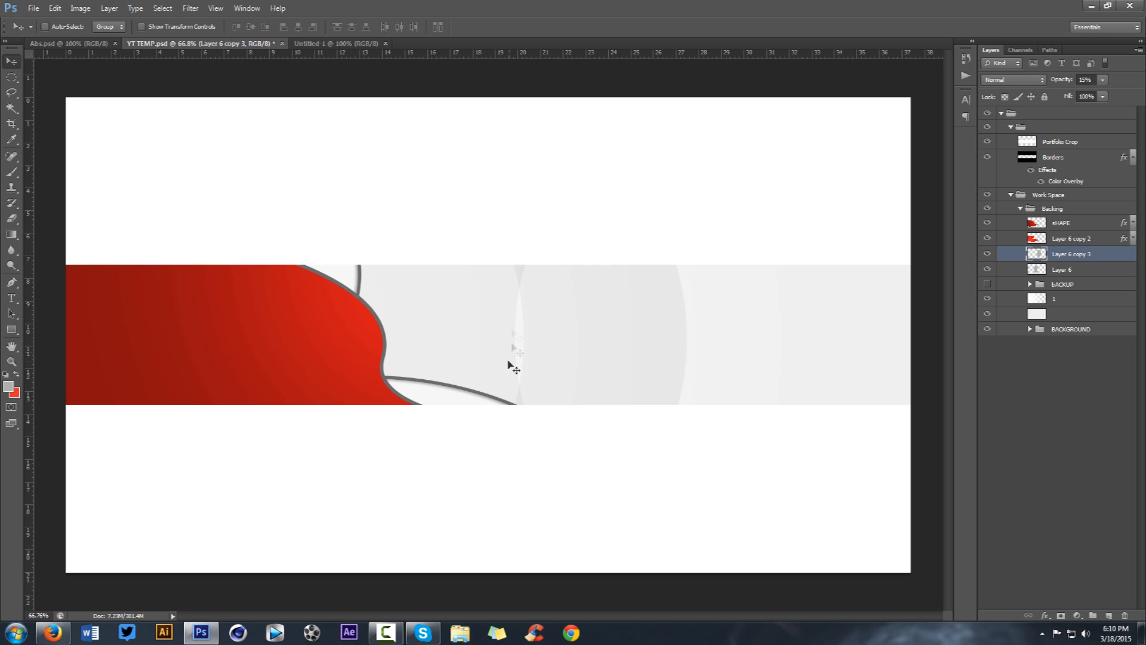
pyautogui.moveTo(566, 317); pyautogui.dragTo(534, 340)
pyautogui.click(69, 43)
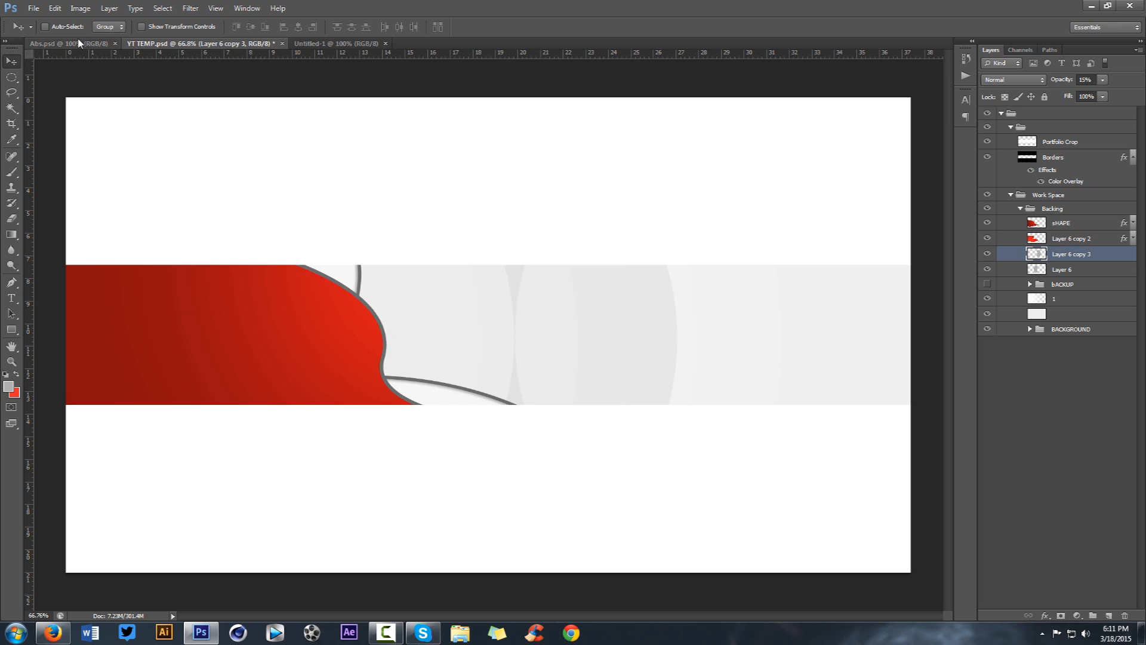
pyautogui.click(177, 46)
# Step: Rotate both grey shapes together by about 28° and move them left towards the red shape
pyautogui.keyDown('shift'); pyautogui.click(1068, 269); pyautogui.keyUp('shift')
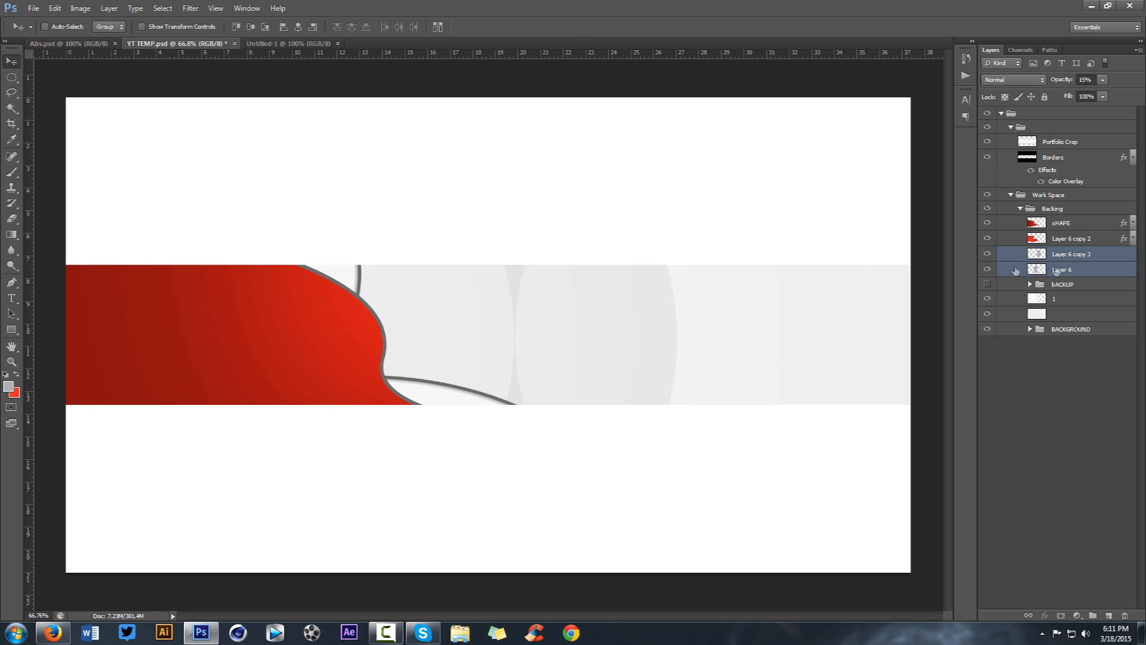
pyautogui.hotkey('ctrl', 't')
pyautogui.moveTo(808, 262); pyautogui.dragTo(813, 288)
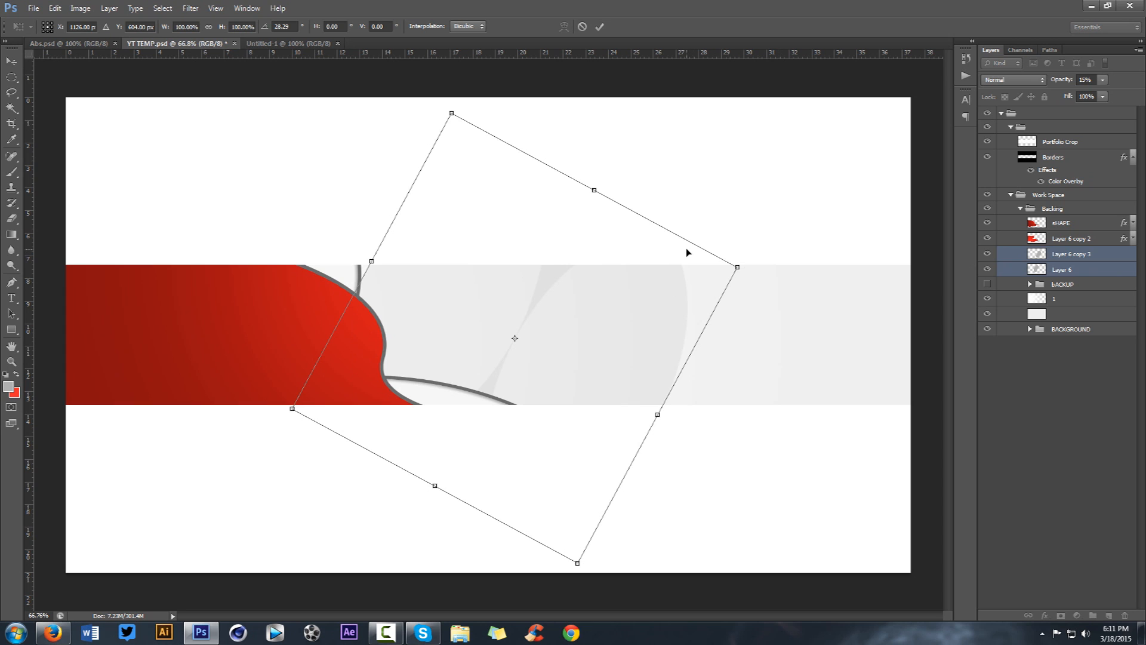
pyautogui.moveTo(595, 279); pyautogui.dragTo(436, 264)
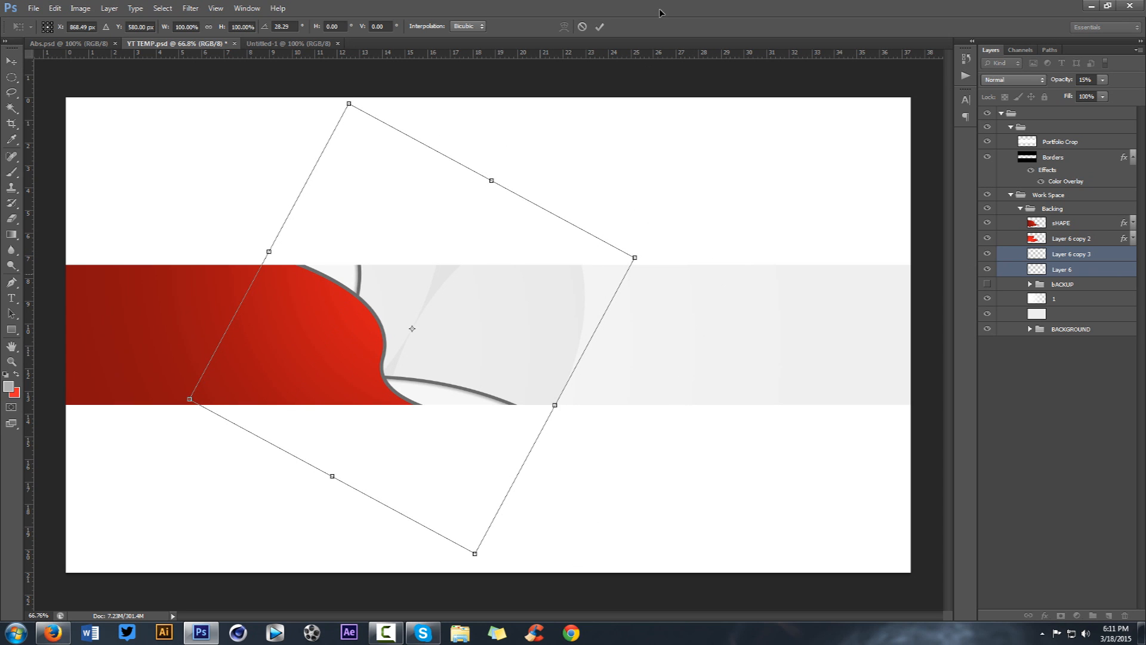
pyautogui.click(601, 26)
# Step: Duplicate the rotated pair of shapes across the banner to the right and undo the surplus copies
pyautogui.moveTo(454, 315); pyautogui.dragTo(678, 314)
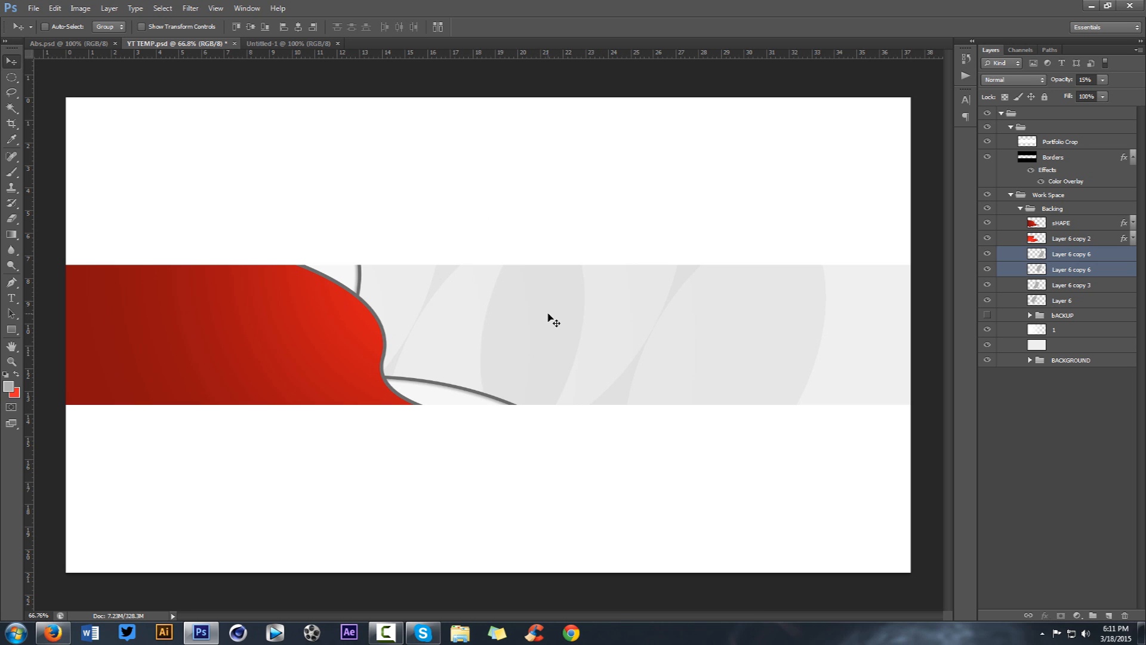
pyautogui.moveTo(12, 77); pyautogui.dragTo(37, 85)
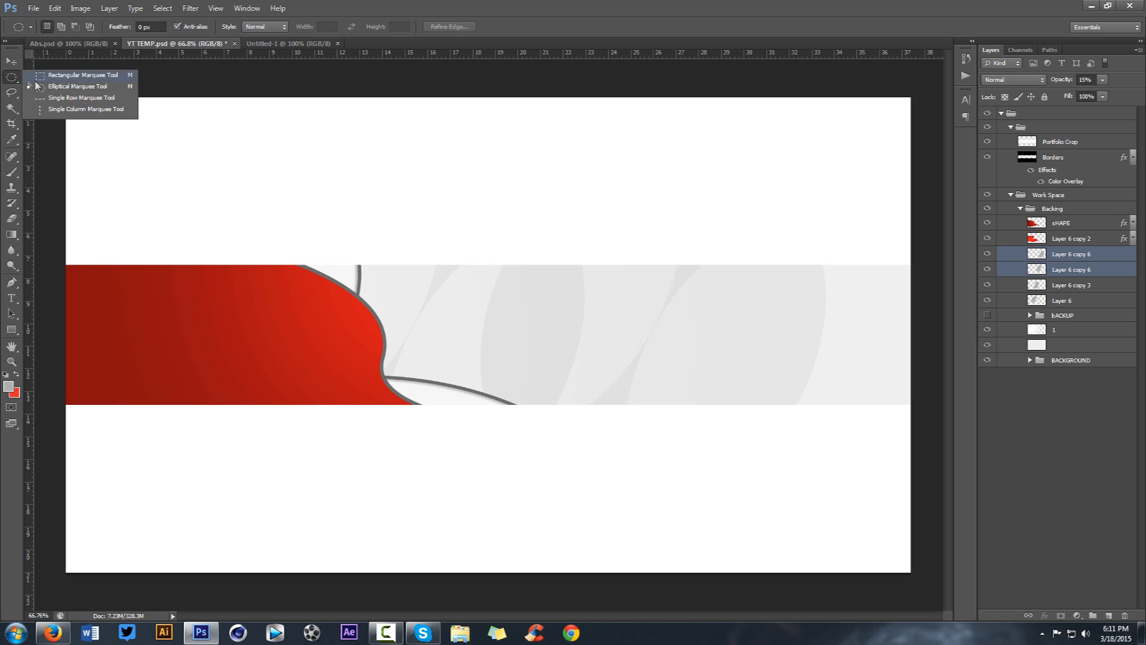
pyautogui.click(13, 62)
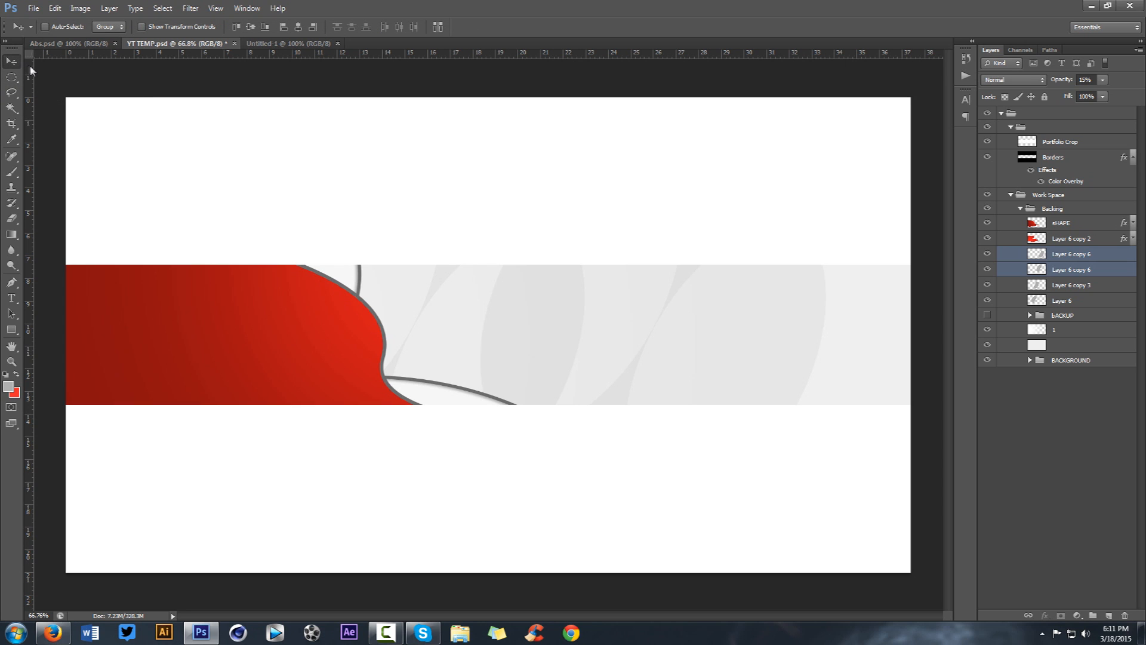
pyautogui.moveTo(463, 257); pyautogui.dragTo(762, 272)
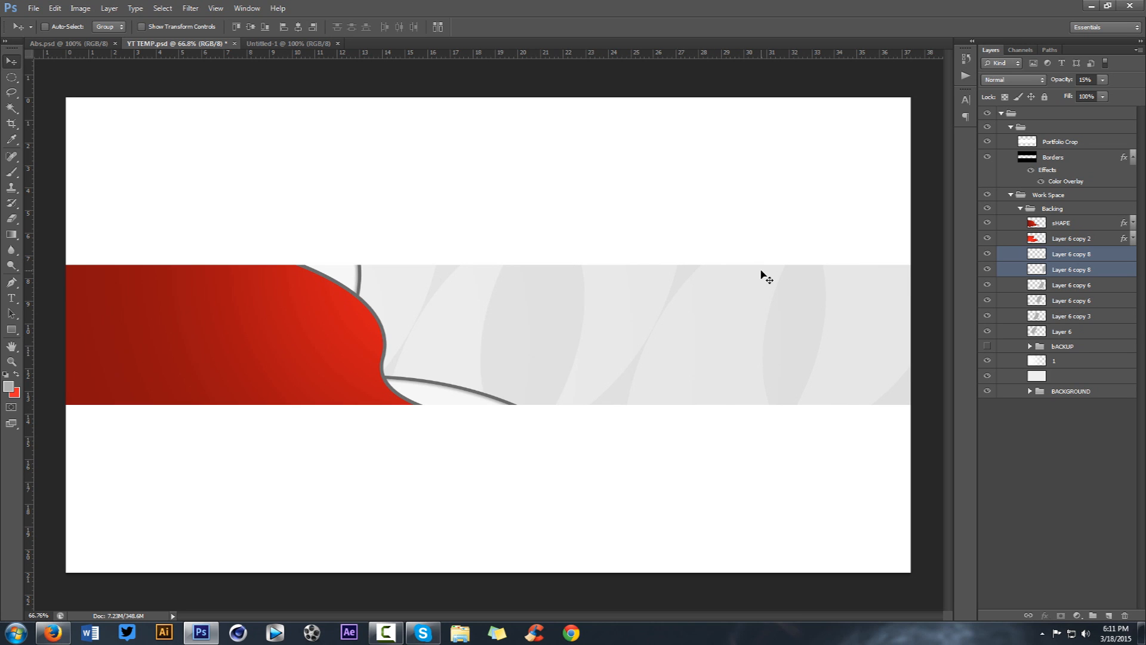
pyautogui.hotkey('ctrl', 'alt', 'z')
pyautogui.hotkey('ctrl', 'alt', 'z')
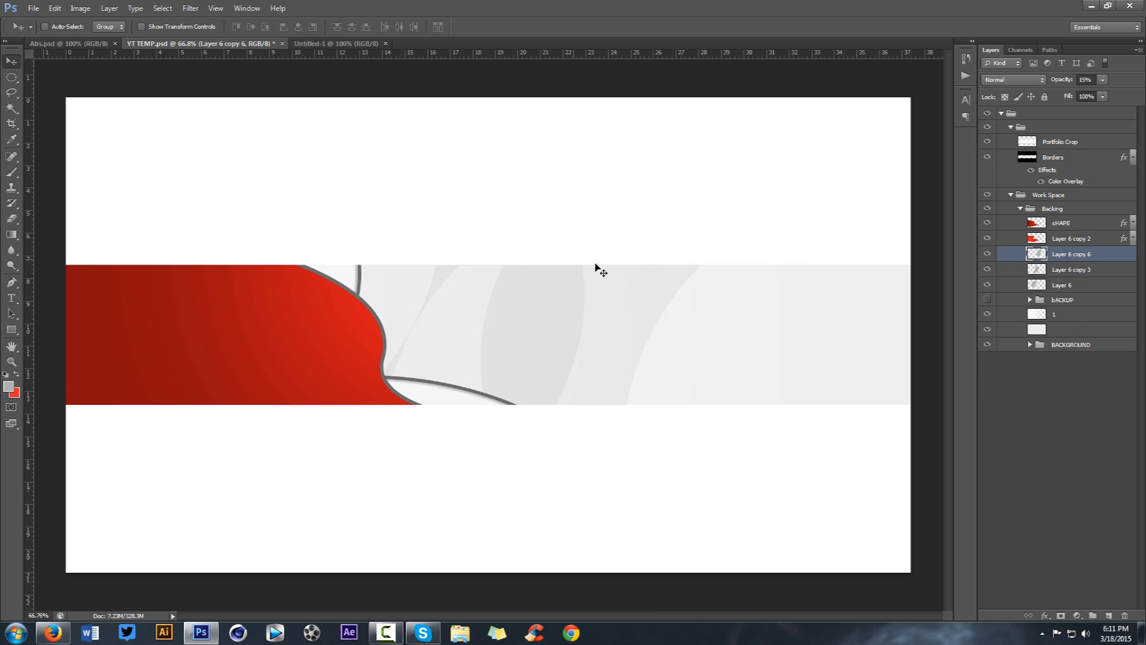
# Step: Extend the pattern to the banner's right end with more shape copies and flip the last one vertically and horizontally
pyautogui.moveTo(814, 314); pyautogui.dragTo(759, 320)
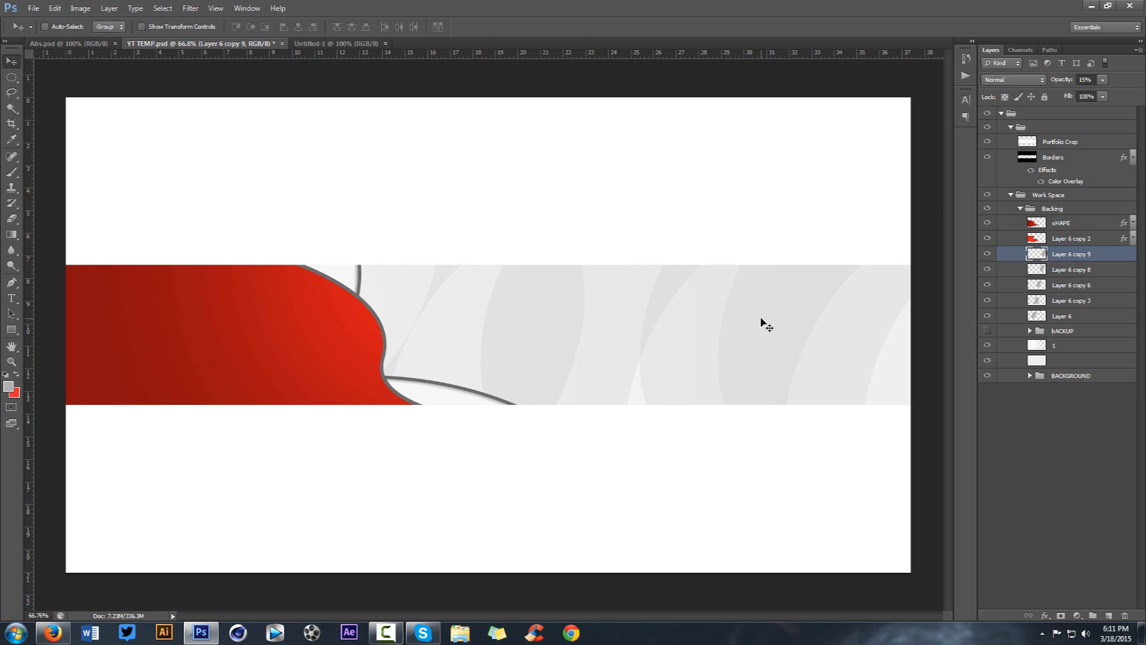
pyautogui.hotkey('ctrl', 't')
pyautogui.rightClick(769, 318)
pyautogui.click(791, 517)
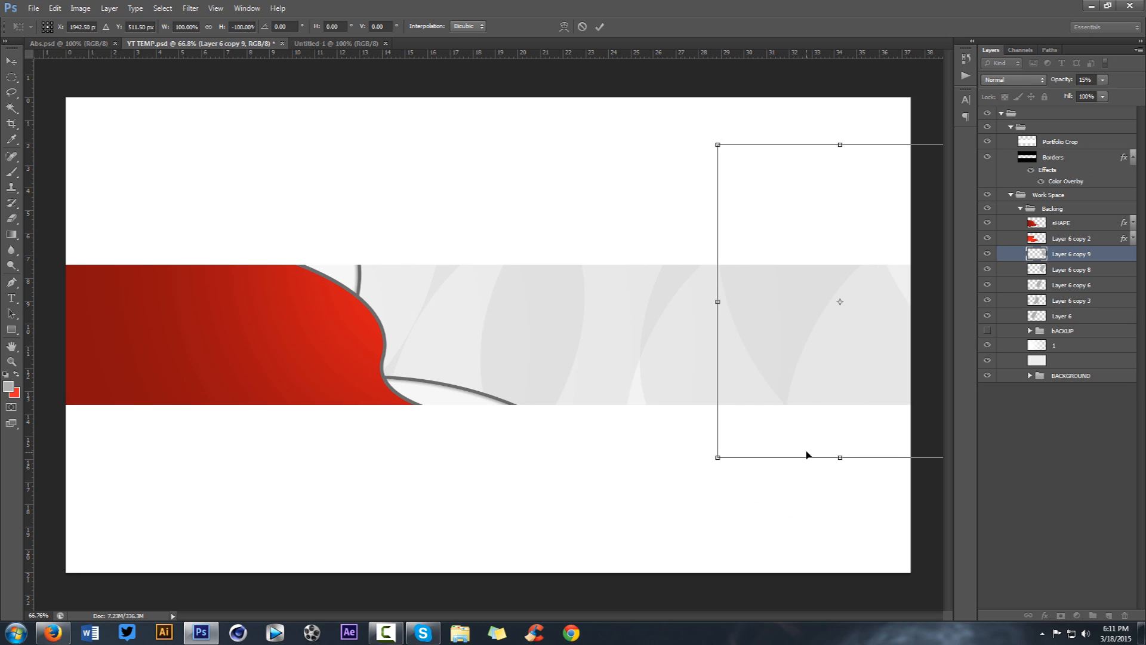
pyautogui.rightClick(791, 388)
pyautogui.click(810, 560)
pyautogui.click(599, 27)
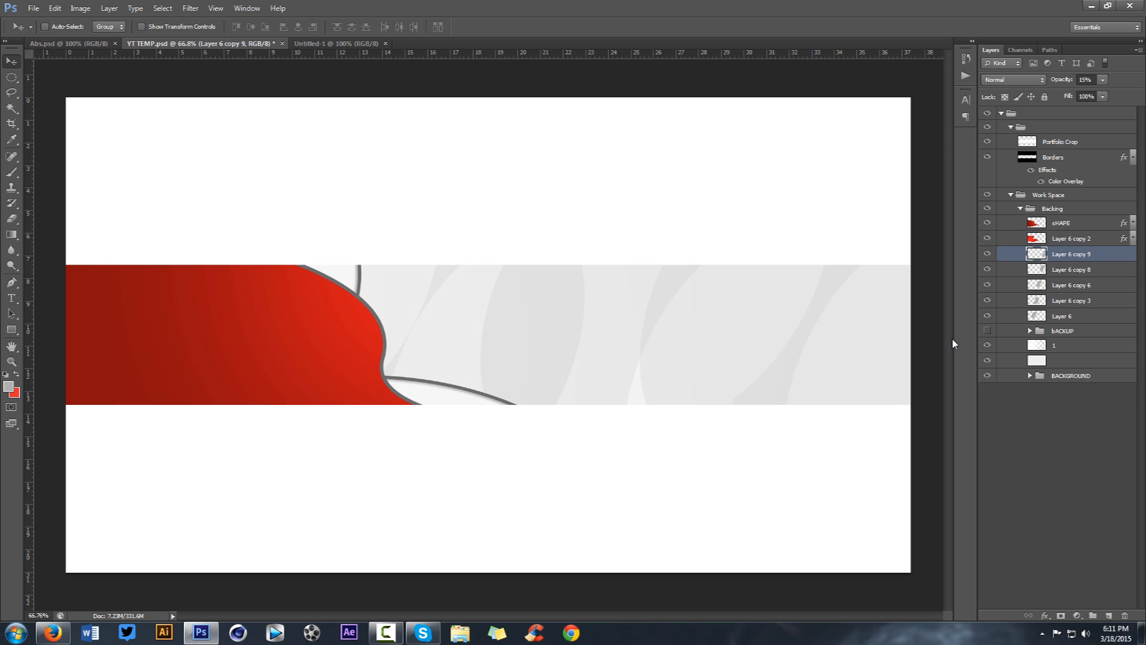
# Step: Nudge the flipped copy slightly right, set all five grey shape layers to 9% opacity and compare with Abs.psd
pyautogui.keyDown('shift'); pyautogui.click(1092, 316); pyautogui.keyUp('shift')
pyautogui.moveTo(750, 308)
pyautogui.mouseDown()
pyautogui.moveTo(752, 321)
pyautogui.moveTo(754, 309)
pyautogui.mouseUp()
pyautogui.click(1092, 80)
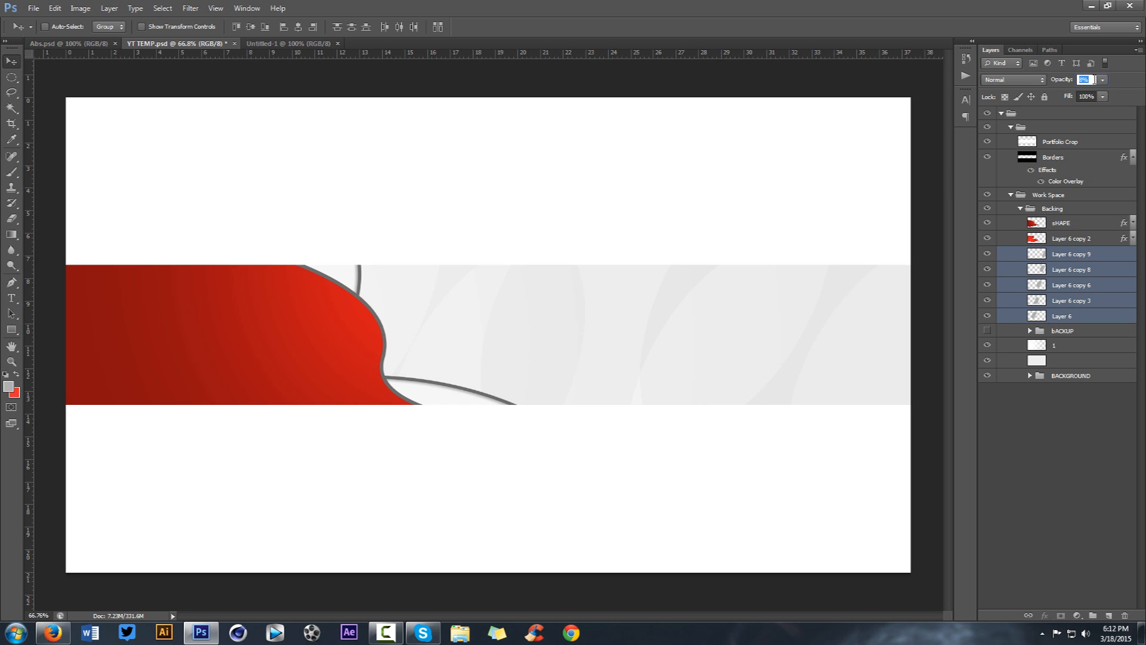
pyautogui.click(69, 44)
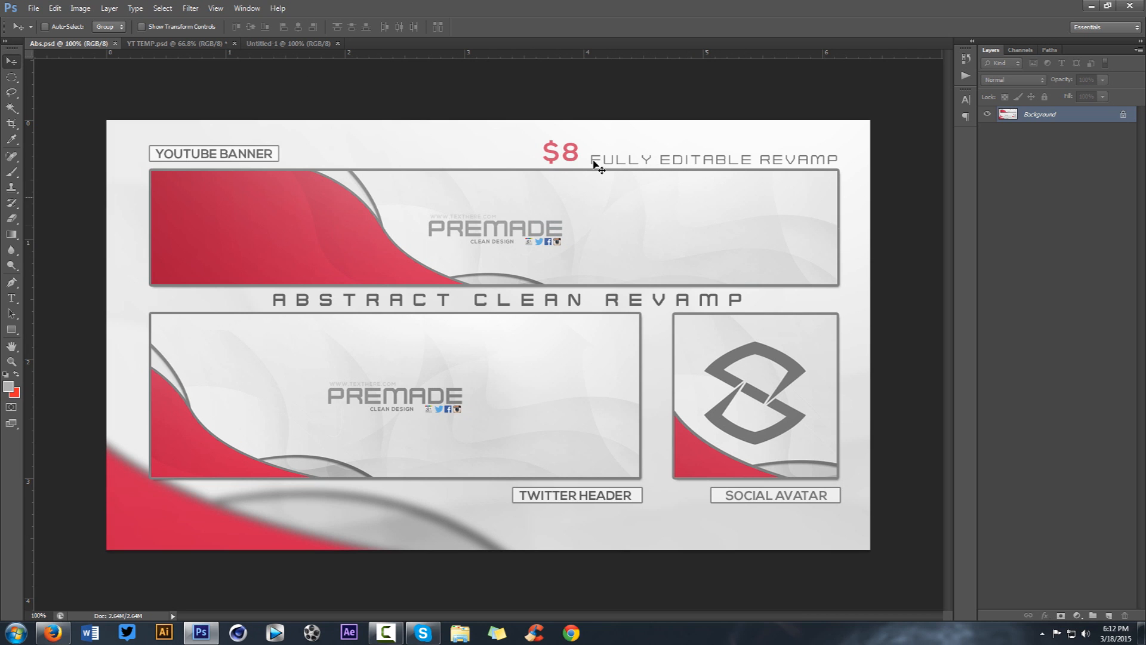
pyautogui.click(170, 43)
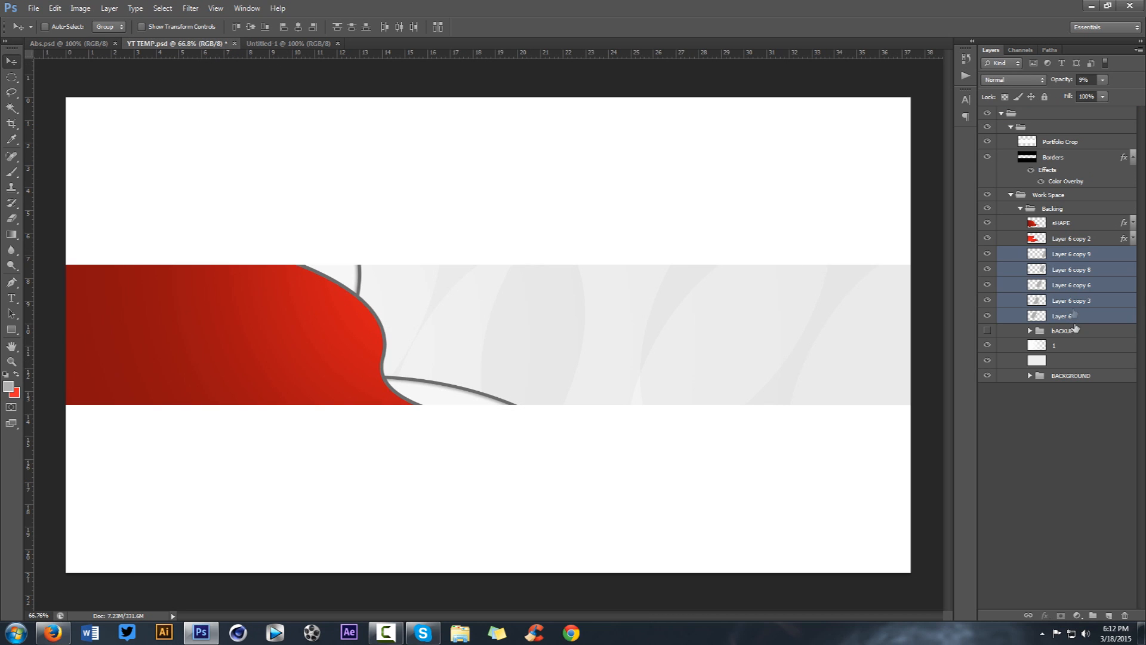
# Step: Group the five grey shape layers and name the group "pattern"
pyautogui.hotkey('ctrl', 'g')
pyautogui.doubleClick(1063, 253)
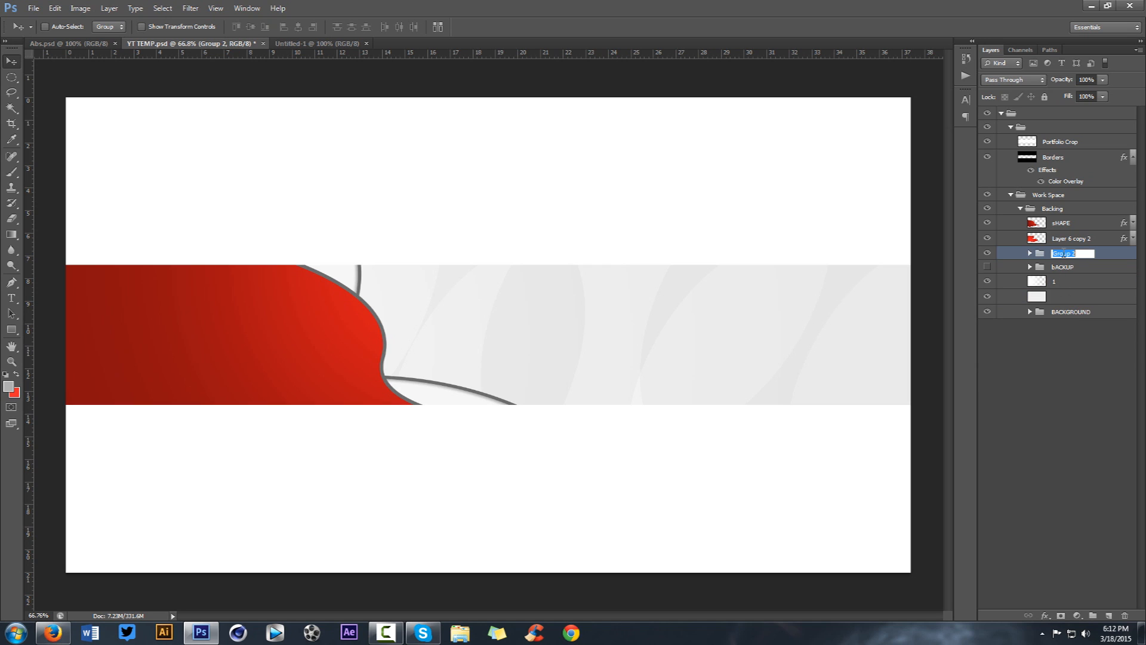
pyautogui.write('pattern')
pyautogui.press('Return')
# Step: On a new layer above the pattern group, draw a closed pen path with a curved S-shaped left edge across the grey area
pyautogui.click(1109, 615)
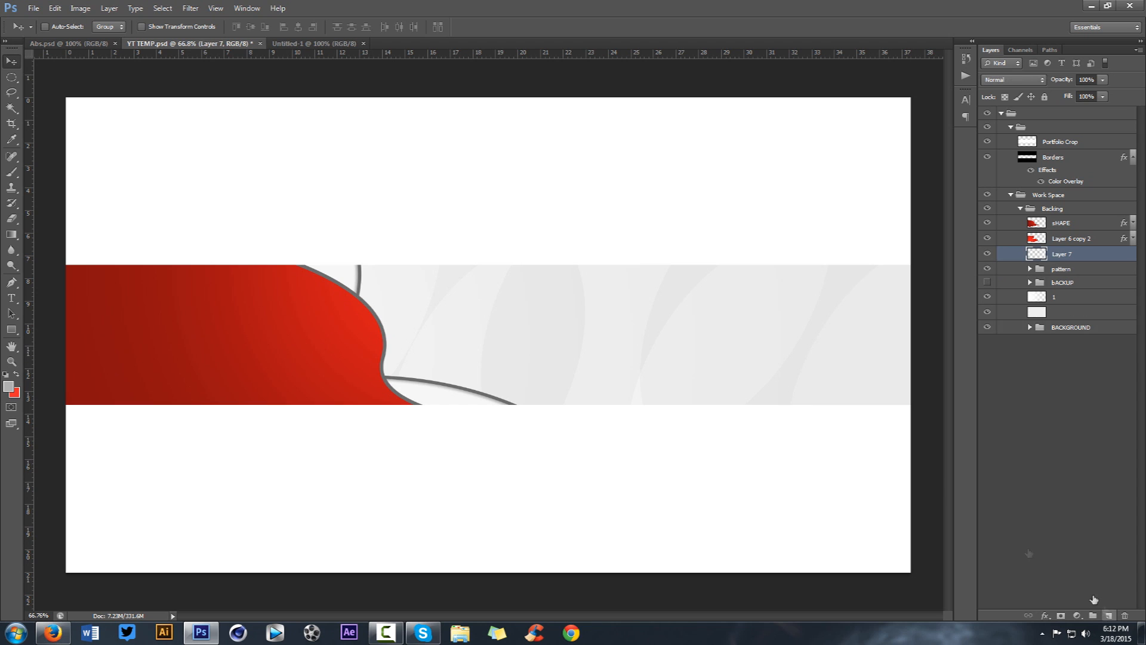
pyautogui.press('p')
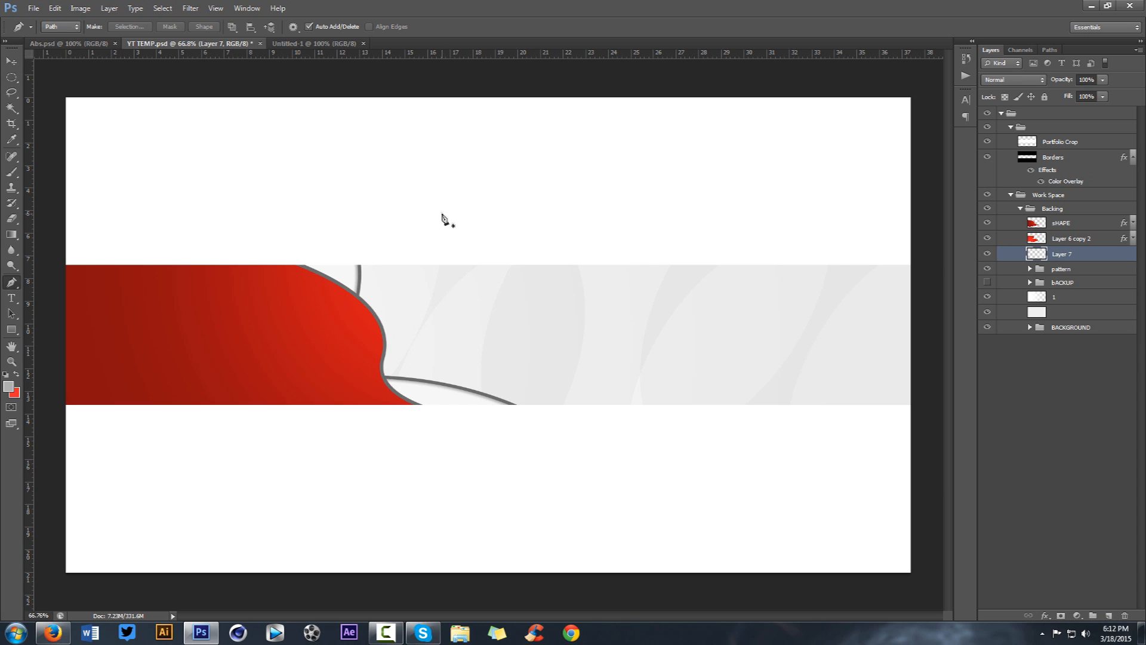
pyautogui.click(441, 211)
pyautogui.moveTo(460, 330); pyautogui.dragTo(429, 368)
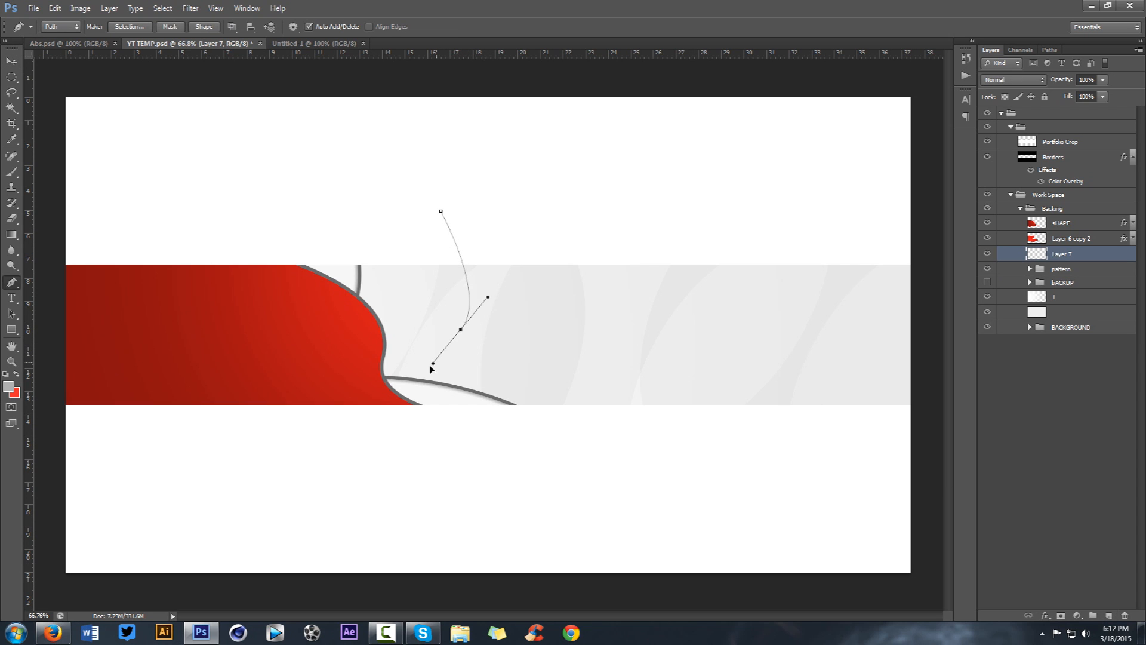
pyautogui.moveTo(663, 432); pyautogui.dragTo(717, 431)
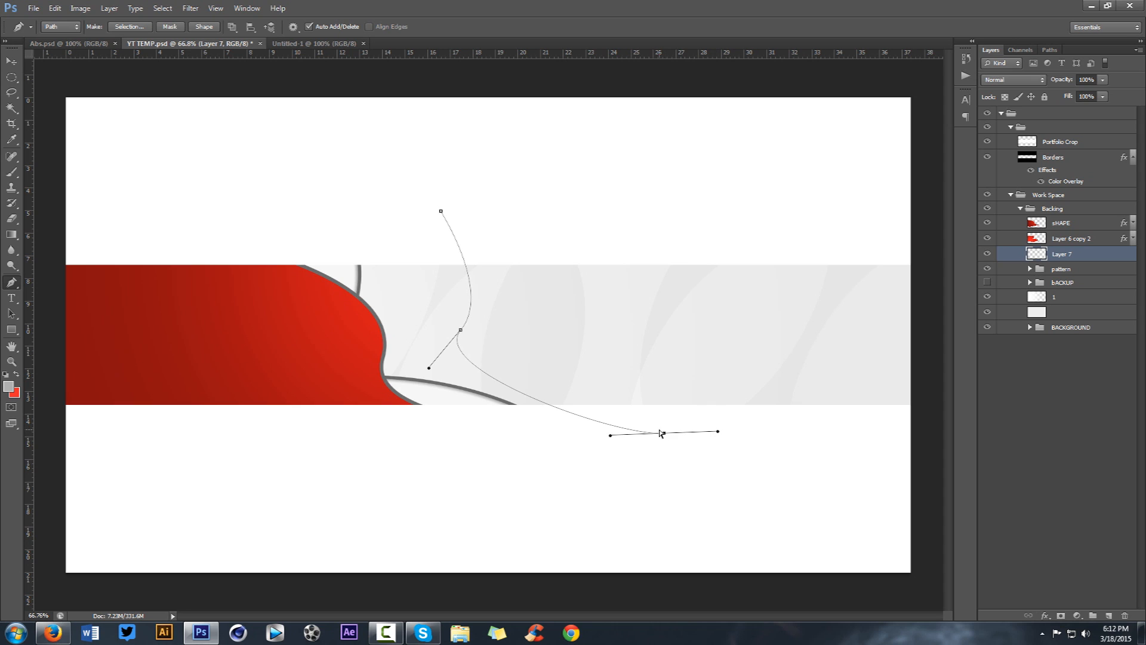
pyautogui.click(764, 429)
pyautogui.click(827, 314)
pyautogui.click(740, 219)
pyautogui.click(441, 211)
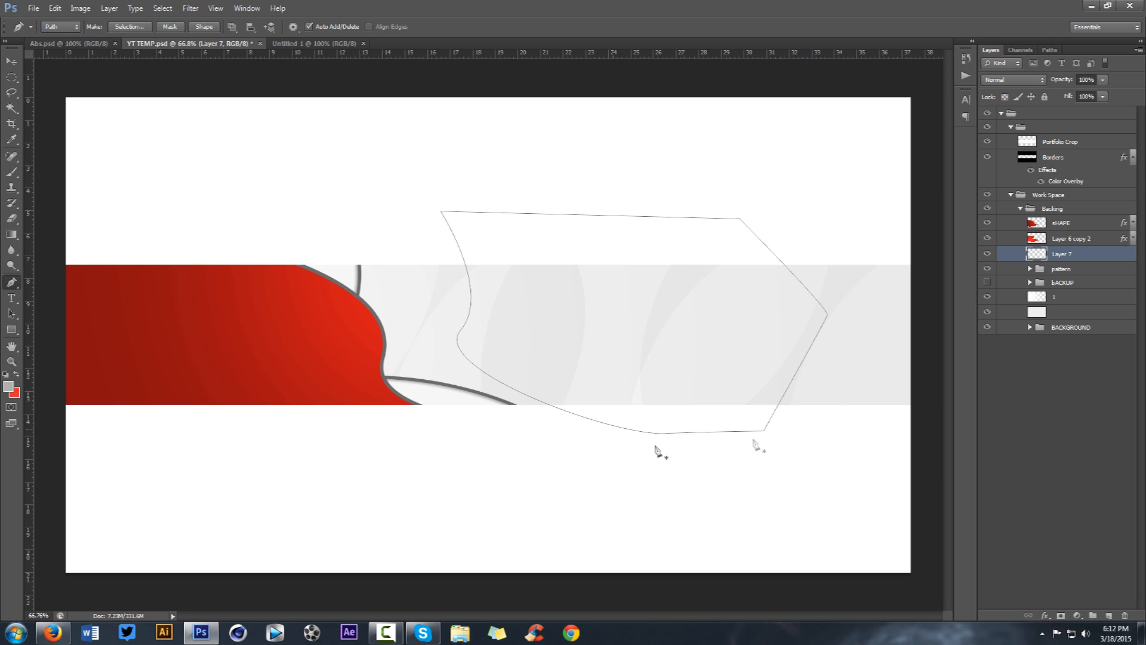
# Step: Try filling the closed path with a solid light grey, then undo the fill
pyautogui.rightClick(590, 305)
pyautogui.click(633, 374)
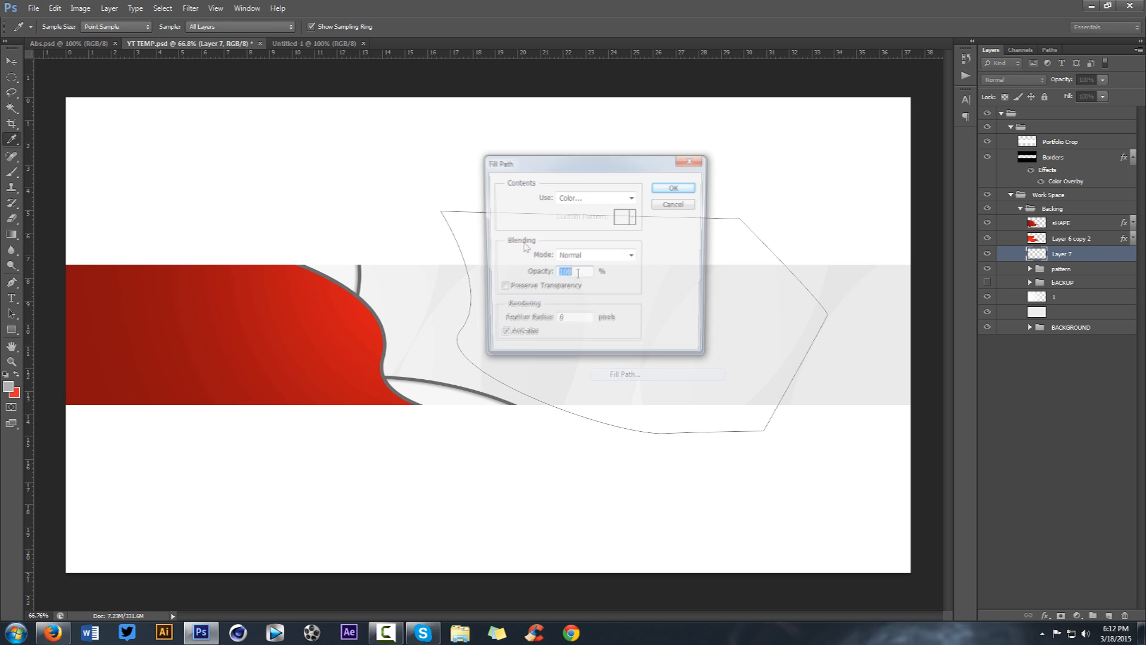
pyautogui.click(592, 197)
pyautogui.click(579, 232)
pyautogui.moveTo(724, 343); pyautogui.dragTo(573, 287)
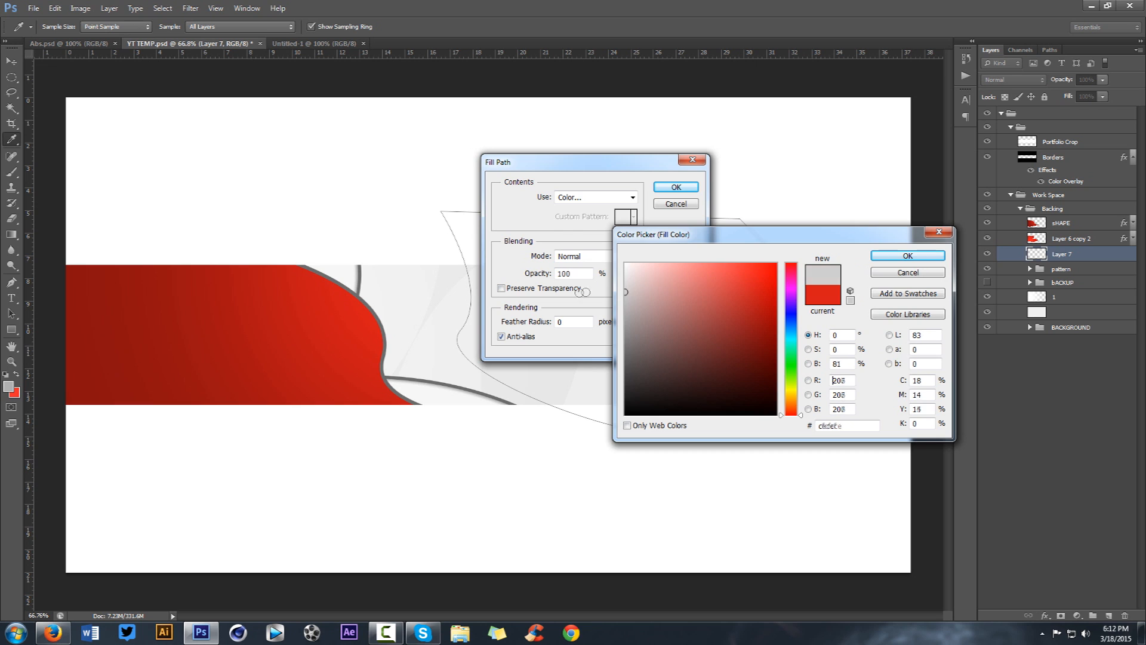
pyautogui.click(925, 257)
pyautogui.click(675, 187)
pyautogui.rightClick(750, 225)
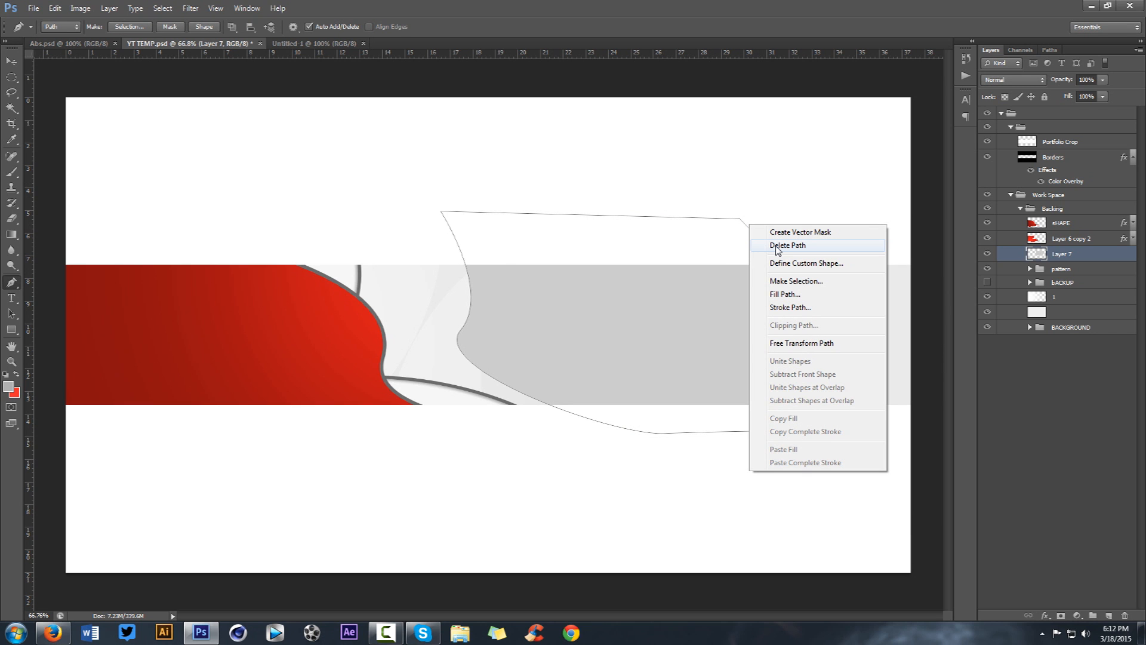
pyautogui.click(610, 282)
pyautogui.hotkey('ctrl', 'z')
# Step: Convert the closed path into a selection
pyautogui.rightClick(610, 290)
pyautogui.click(678, 347)
pyautogui.click(634, 190)
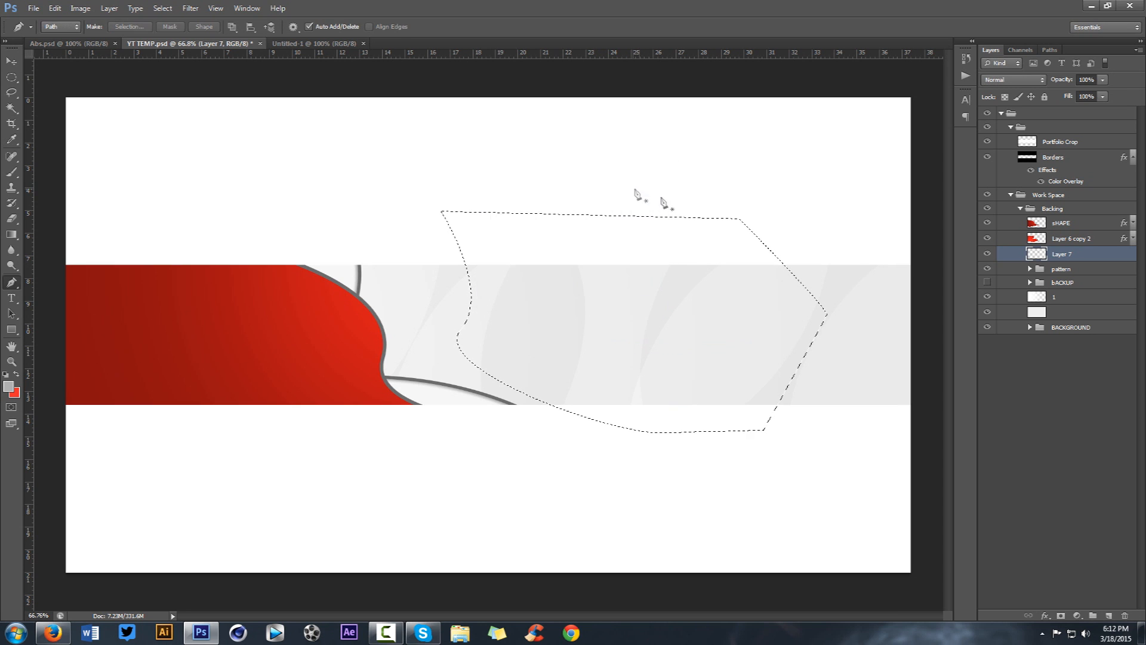
# Step: Paint soft b0b0b0 grey shading along the inside of the selection's curved left edge with a 288 px round brush at 0% hardness
pyautogui.press('p')
pyautogui.press('b')
pyautogui.rightClick(576, 289)
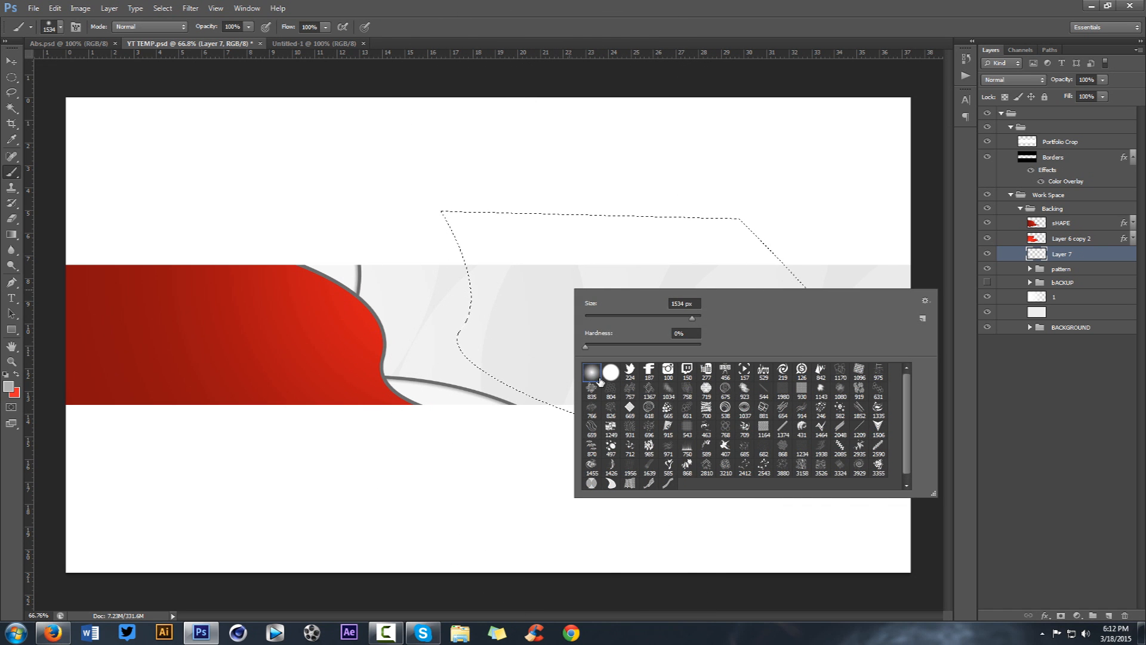
pyautogui.click(525, 329)
pyautogui.moveTo(541, 326); pyautogui.dragTo(292, 314)
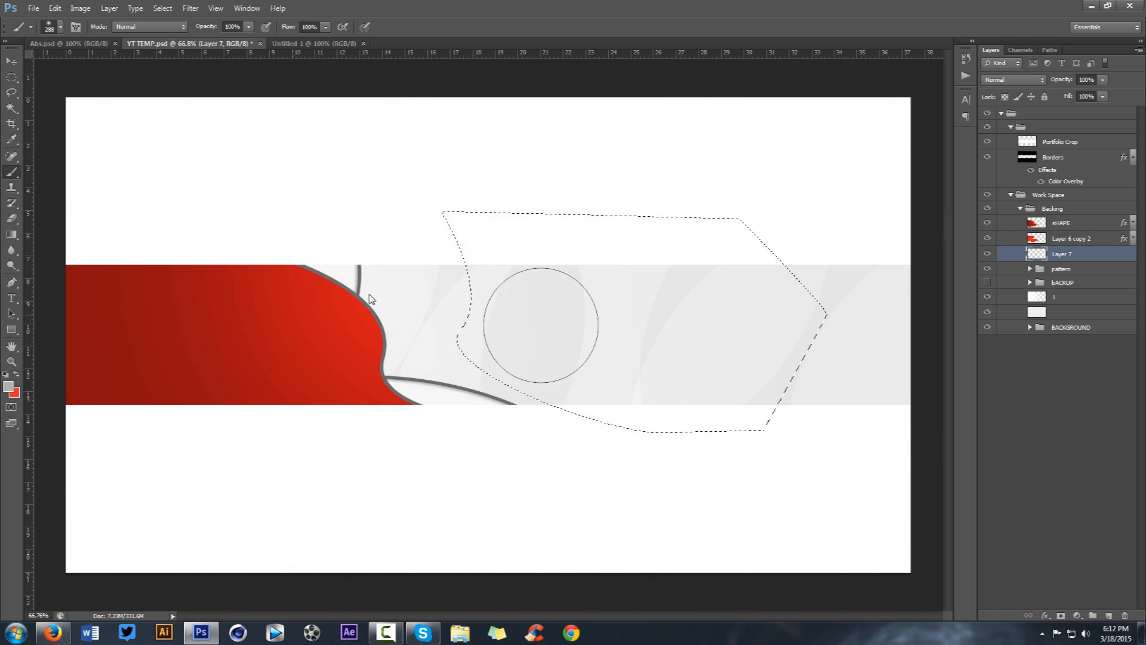
pyautogui.click(9, 386)
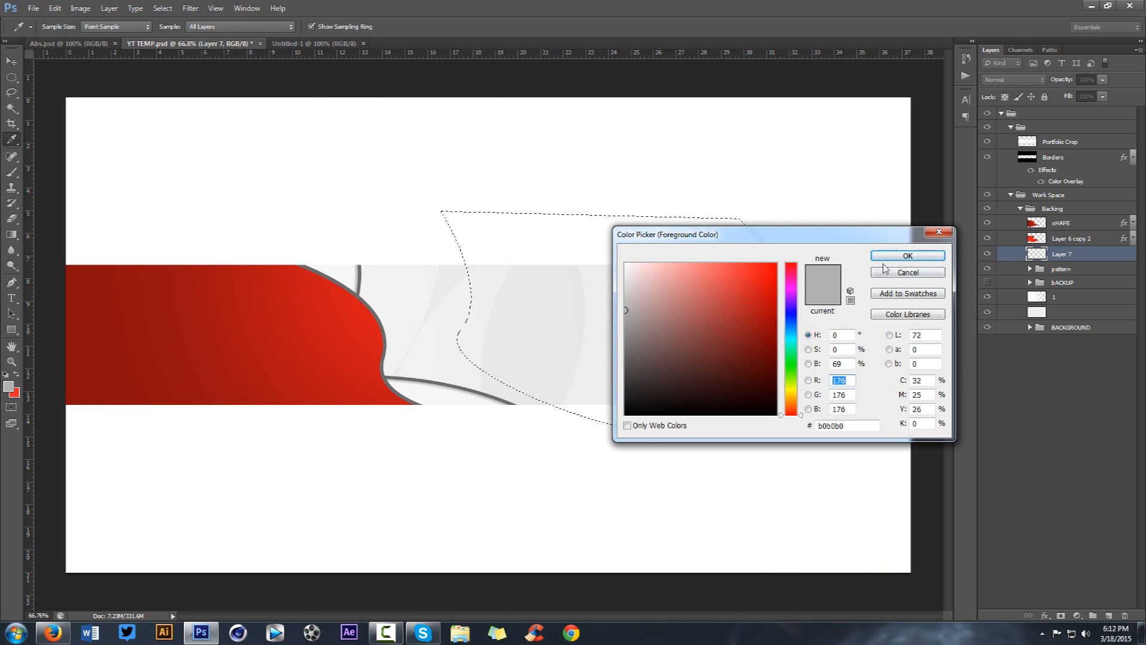
pyautogui.click(883, 262)
pyautogui.moveTo(432, 370)
pyautogui.mouseDown()
pyautogui.moveTo(538, 440)
pyautogui.moveTo(647, 484)
pyautogui.mouseUp()
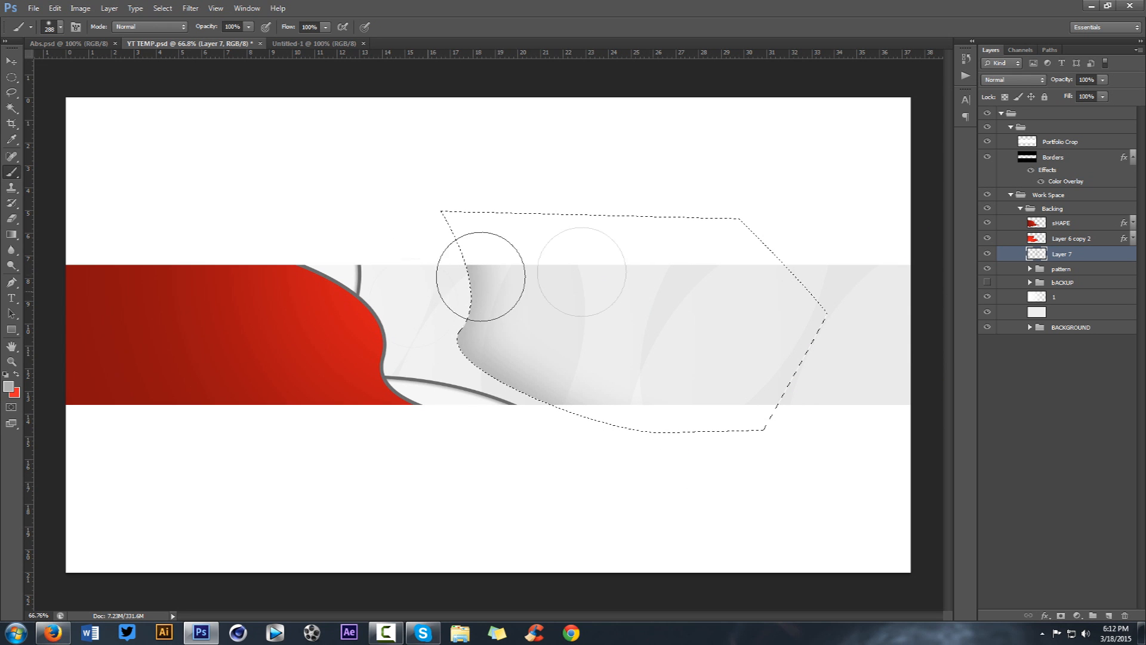
pyautogui.moveTo(435, 264)
pyautogui.mouseDown()
pyautogui.moveTo(456, 373)
pyautogui.moveTo(648, 468)
pyautogui.mouseUp()
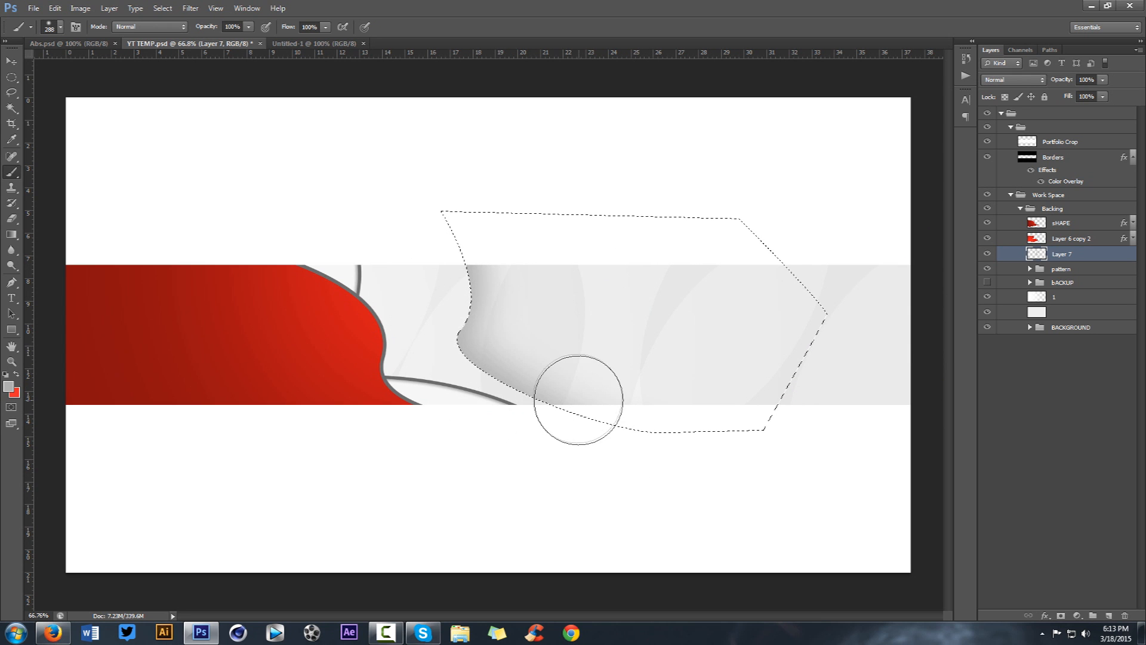
# Step: Shift the selection outline right twice, brushing the same soft grey shading along its curved left edge at each position
pyautogui.click(11, 78)
pyautogui.moveTo(12, 78); pyautogui.dragTo(54, 77)
pyautogui.moveTo(558, 300)
pyautogui.mouseDown()
pyautogui.moveTo(627, 302)
pyautogui.moveTo(610, 298)
pyautogui.mouseUp()
pyautogui.press('b')
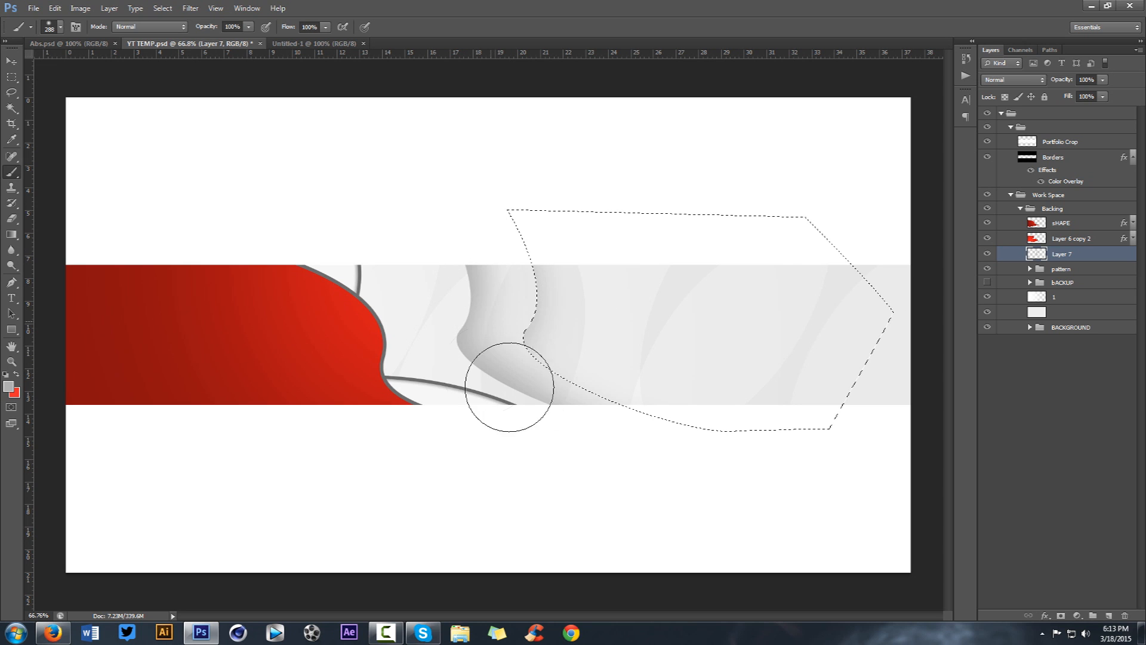
pyautogui.press('m')
pyautogui.moveTo(574, 313)
pyautogui.mouseDown()
pyautogui.moveTo(626, 318)
pyautogui.moveTo(637, 296)
pyautogui.mouseUp()
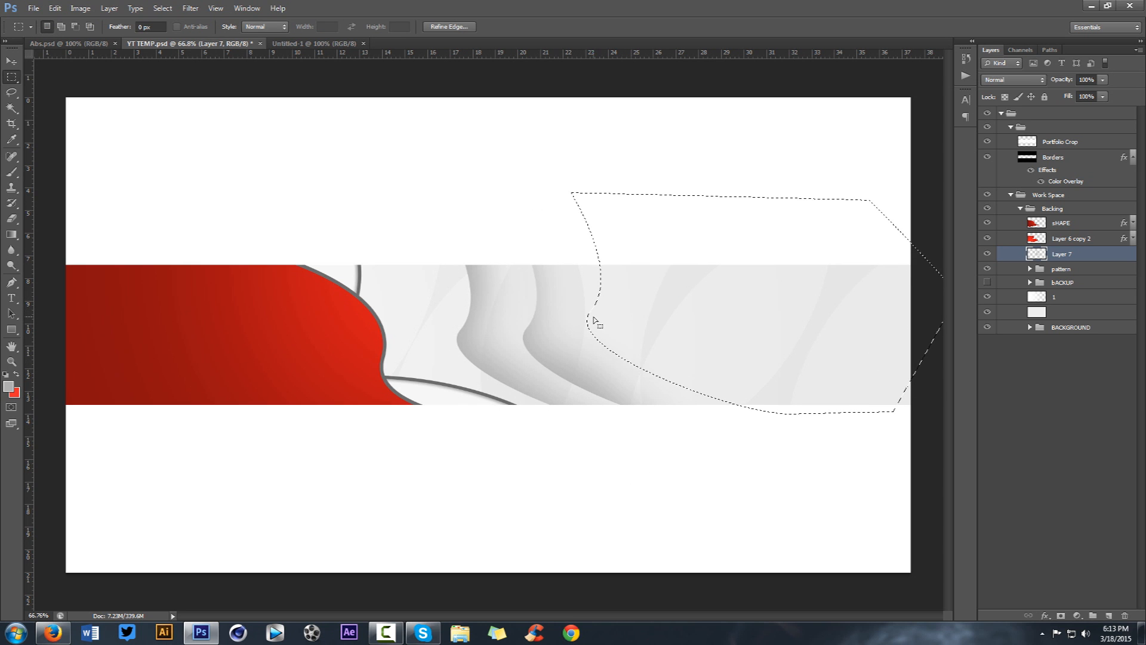
pyautogui.press('b')
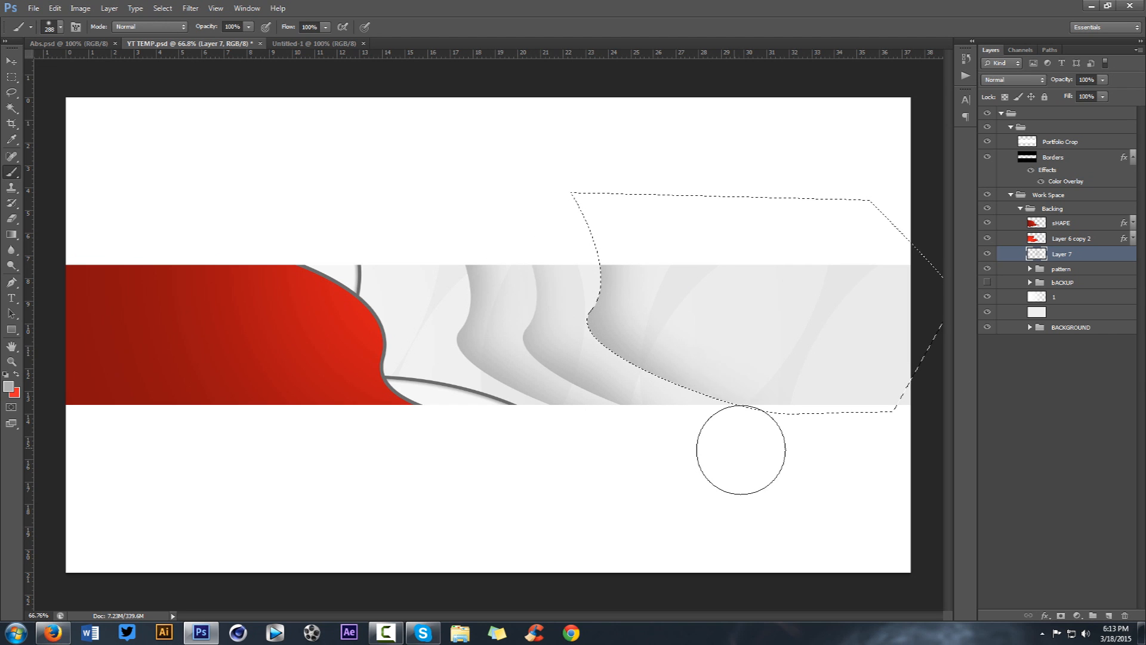
# Step: Move the selection outline further right and upward and brush a fourth soft grey band along its curved edge
pyautogui.press('m')
pyautogui.moveTo(662, 327)
pyautogui.mouseDown()
pyautogui.moveTo(737, 325)
pyautogui.moveTo(746, 282)
pyautogui.mouseUp()
pyautogui.press('b')
pyautogui.moveTo(625, 249); pyautogui.dragTo(735, 375)
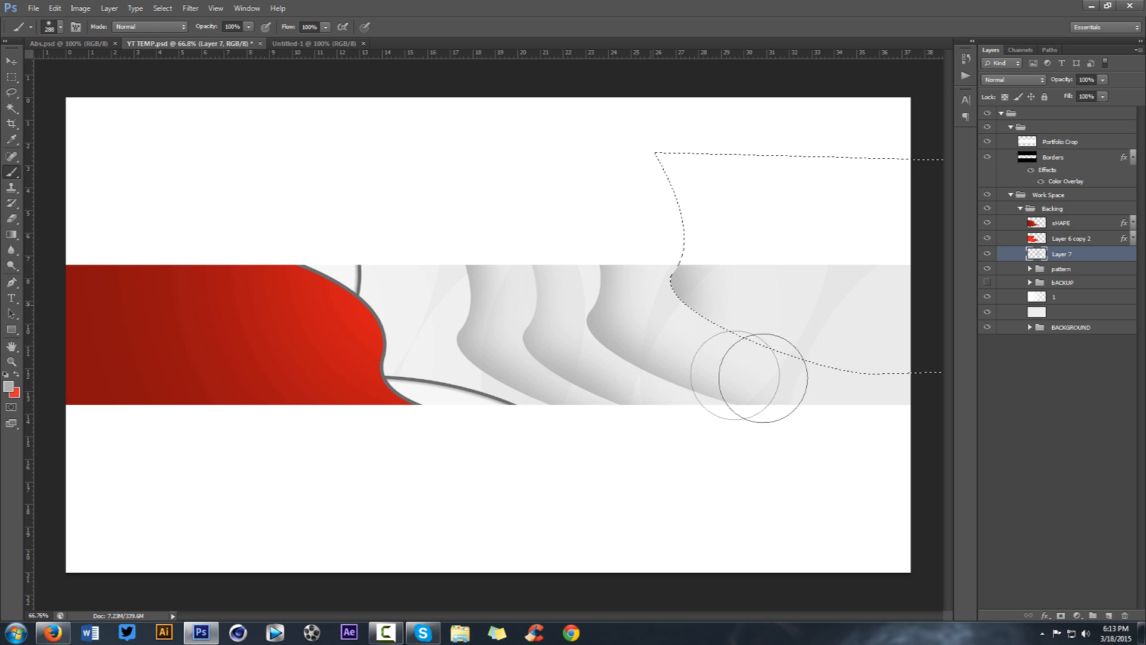
# Step: Move the selection outline back beside the red shape, shade its curved left edge in soft grey and deselect
pyautogui.press('m')
pyautogui.moveTo(803, 293); pyautogui.dragTo(524, 369)
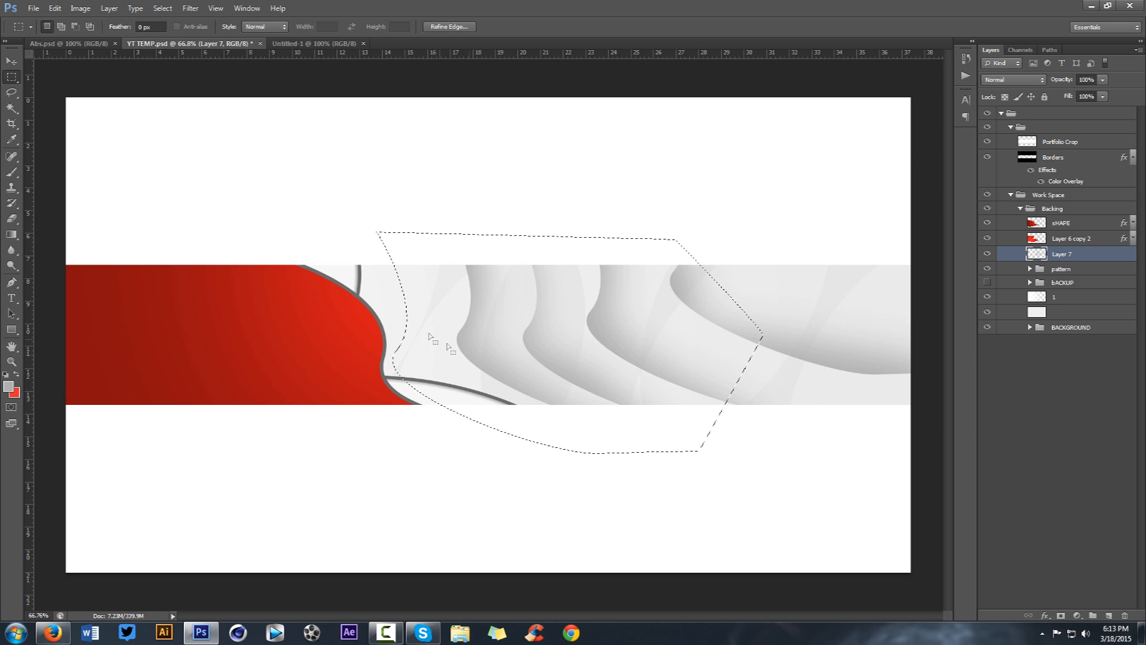
pyautogui.press('b')
pyautogui.moveTo(347, 242); pyautogui.dragTo(442, 456)
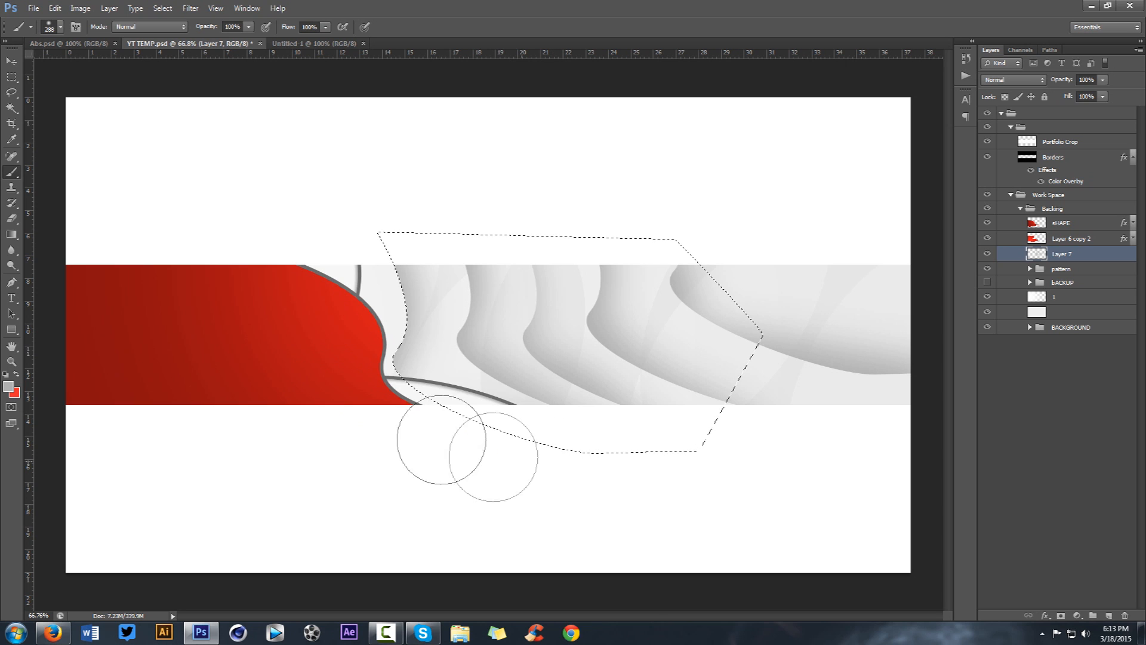
pyautogui.hotkey('ctrl', 'd')
# Step: Lower the shading layer's opacity to 13% and compare the banner style with Abs.psd
pyautogui.press('v')
pyautogui.click(1102, 80)
pyautogui.moveTo(1081, 96); pyautogui.dragTo(1073, 95)
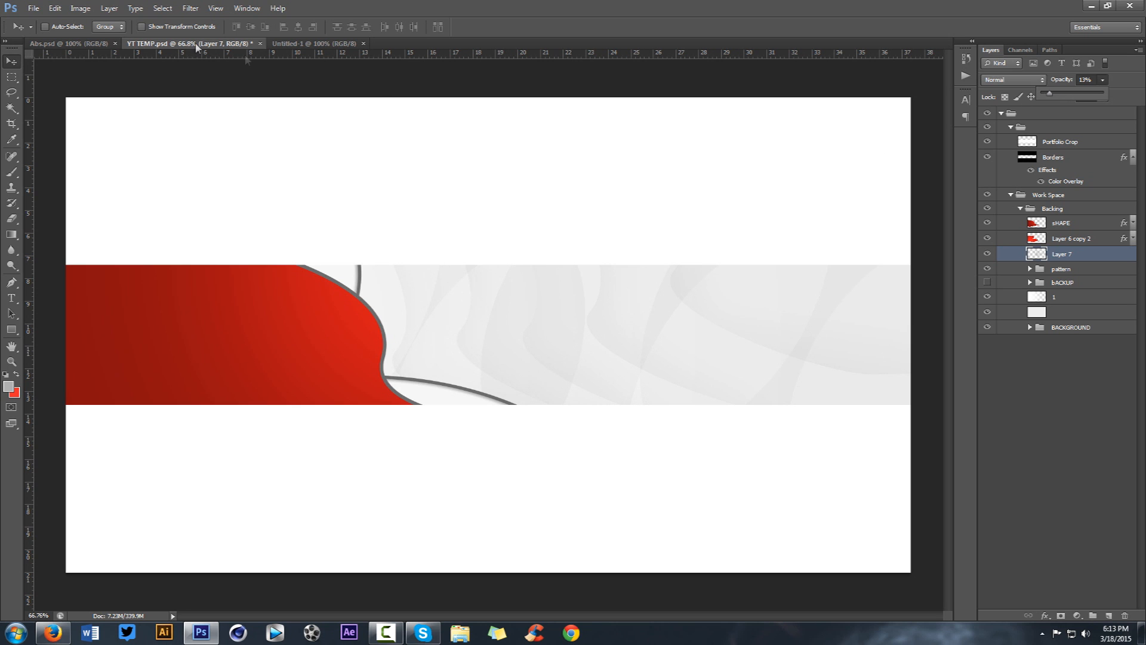
pyautogui.click(89, 41)
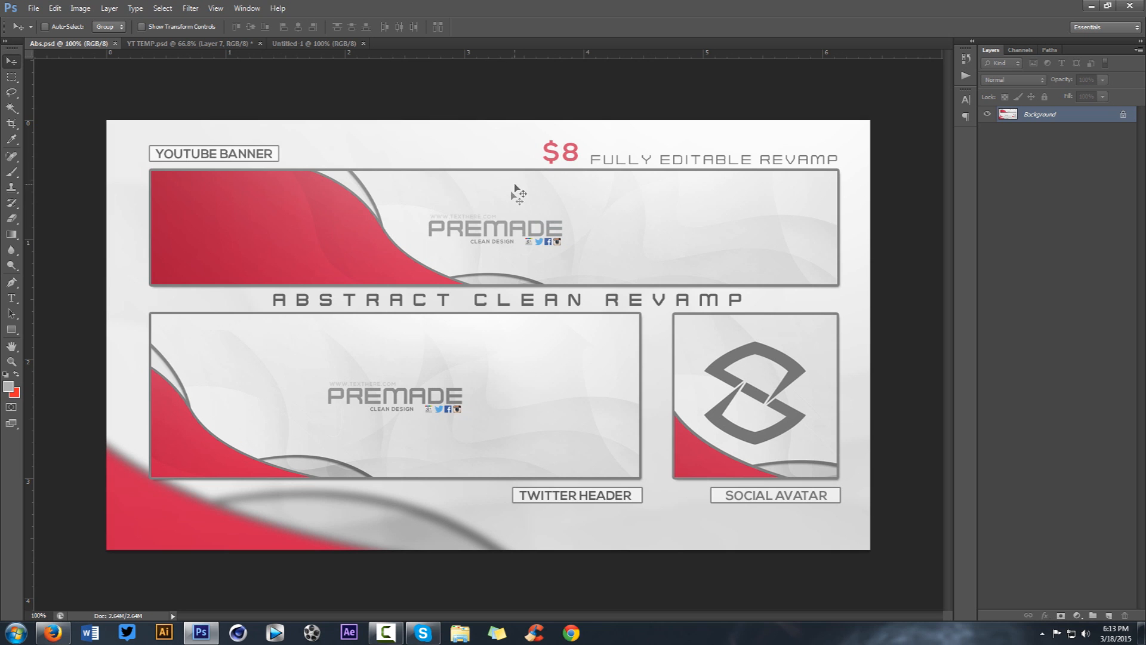
pyautogui.click(168, 44)
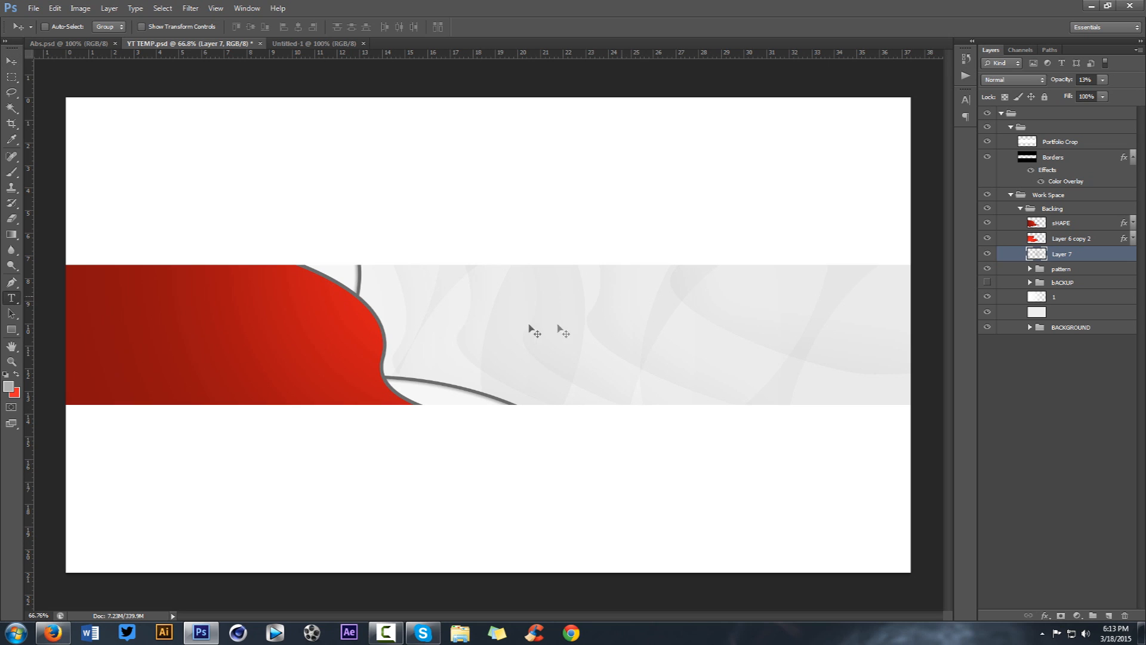
# Step: Add the text EXAMPLE in Nexa Bold on the grey area and colour it with the dark grey sampled from the shape outline
pyautogui.press('t')
pyautogui.click(500, 337)
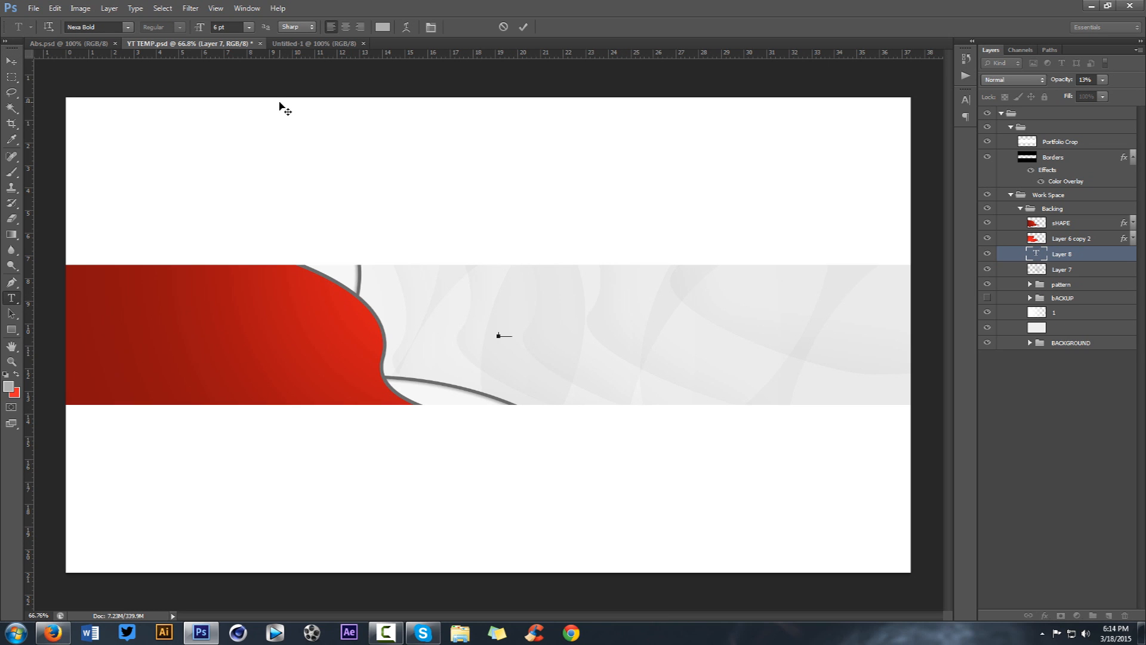
pyautogui.hotkey('ctrl', 'a')
pyautogui.click(382, 28)
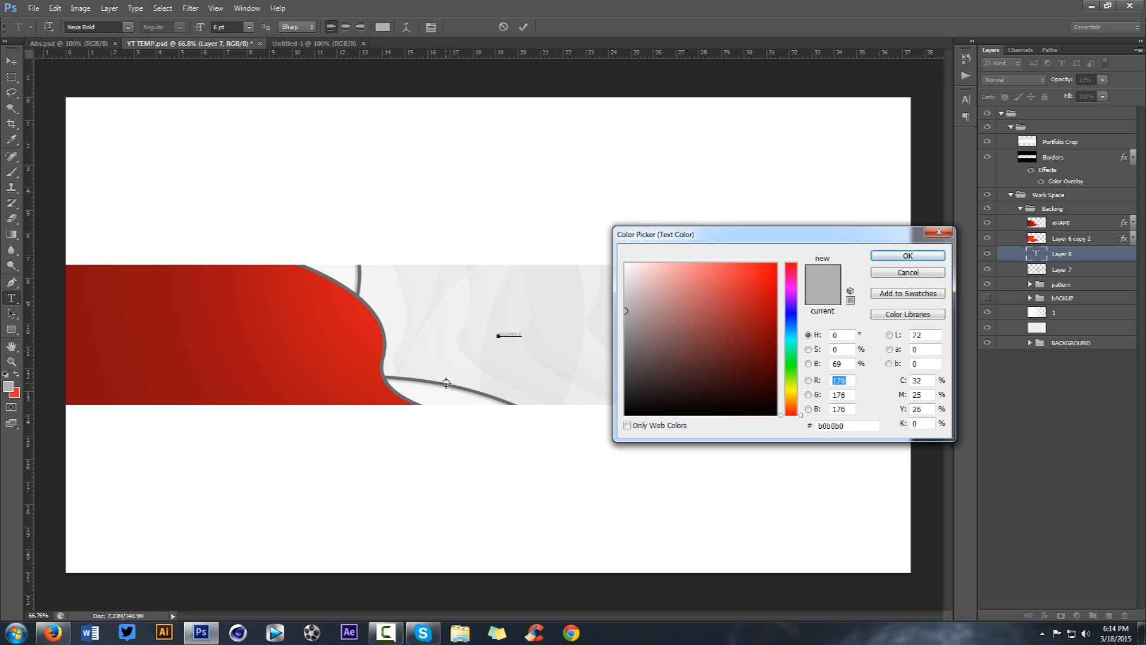
pyautogui.click(360, 274)
pyautogui.click(905, 256)
# Step: Enlarge the EXAMPLE text to 29 pt and move it left, closer to the red shape
pyautogui.click(232, 28)
pyautogui.press('Up')
pyautogui.press('Up')
pyautogui.press('Up')
pyautogui.press('Up')
pyautogui.press('Up')
pyautogui.press('Up')
pyautogui.press('Up')
pyautogui.press('Up')
pyautogui.press('Up')
pyautogui.press('Up')
pyautogui.press('Up')
pyautogui.press('Up')
pyautogui.press('Up')
pyautogui.press('Up')
pyautogui.press('Up')
pyautogui.press('Up')
pyautogui.press('Up')
pyautogui.press('Up')
pyautogui.press('Up')
pyautogui.press('Up')
pyautogui.press('Up')
pyautogui.press('Up')
pyautogui.press('Up')
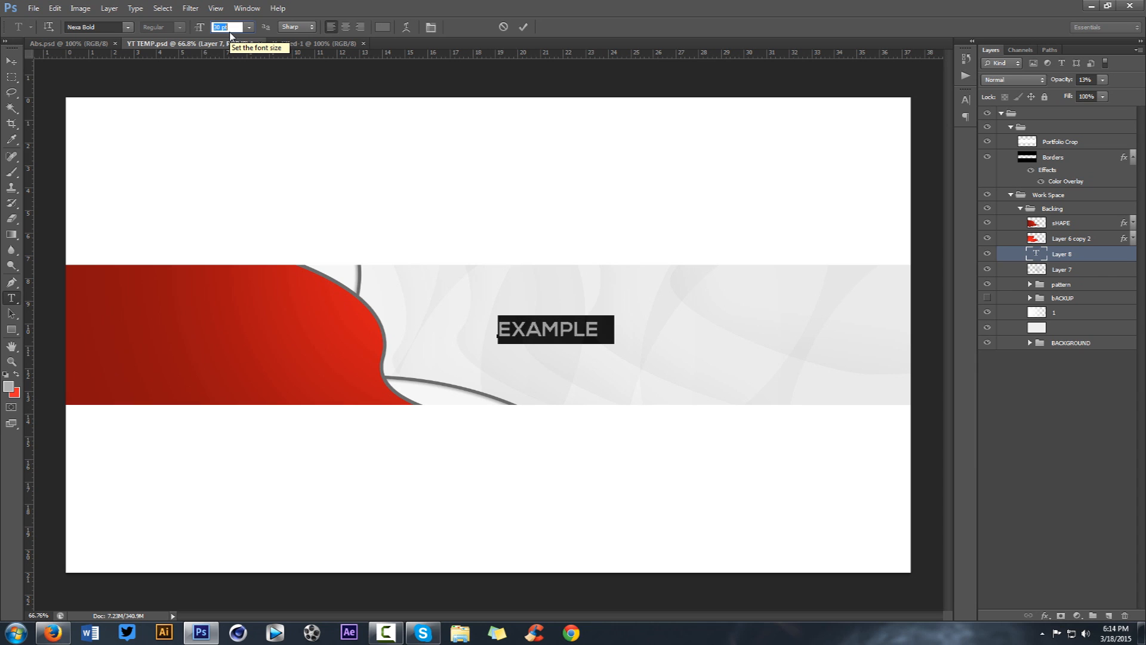
pyautogui.click(523, 27)
pyautogui.click(10, 61)
pyautogui.moveTo(532, 350); pyautogui.dragTo(488, 355)
# Step: Duplicate the EXAMPLE text just below itself and change the copy's wording to DONT FORGET TO LIKE
pyautogui.moveTo(543, 328); pyautogui.dragTo(540, 347)
pyautogui.press('t')
pyautogui.click(536, 346)
pyautogui.hotkey('ctrl', 'a')
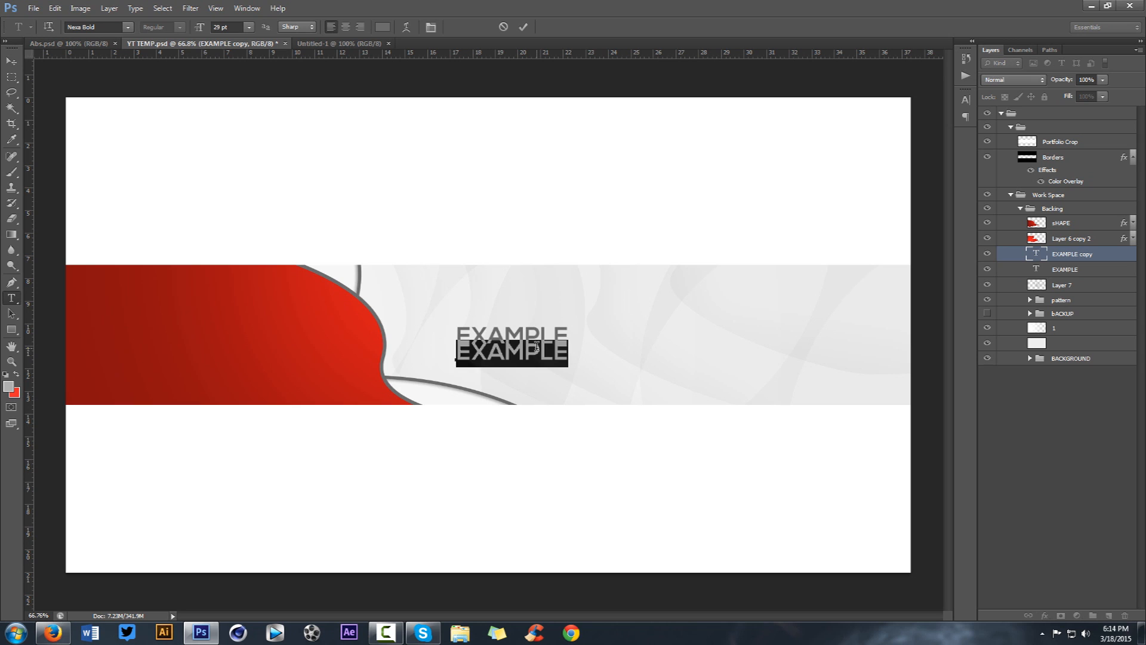
pyautogui.write('DONT FORGET O L')
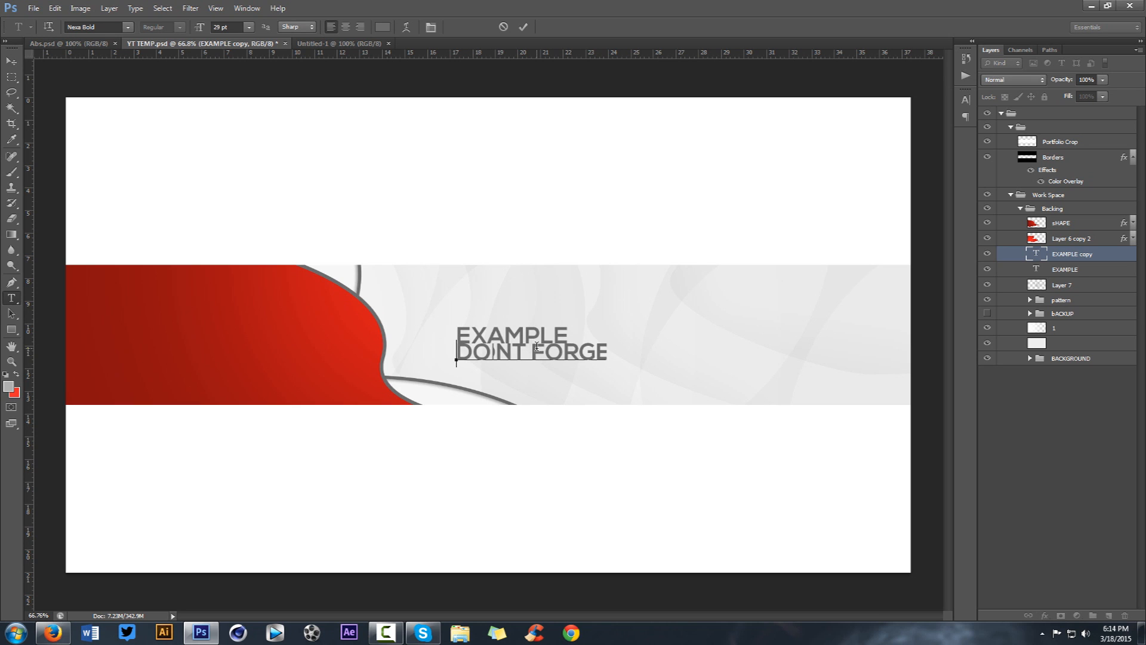
# Step: Reduce the DONT FORGET TO LIKE text to 10 pt
pyautogui.hotkey('ctrl', 'a')
pyautogui.click(232, 27)
pyautogui.press('Down')
pyautogui.press('Down')
pyautogui.press('Down')
pyautogui.press('Down')
pyautogui.press('Down')
pyautogui.press('Down')
pyautogui.press('Down')
pyautogui.press('Down')
pyautogui.press('Down')
pyautogui.press('Down')
pyautogui.press('Down')
pyautogui.press('Down')
pyautogui.press('Return')
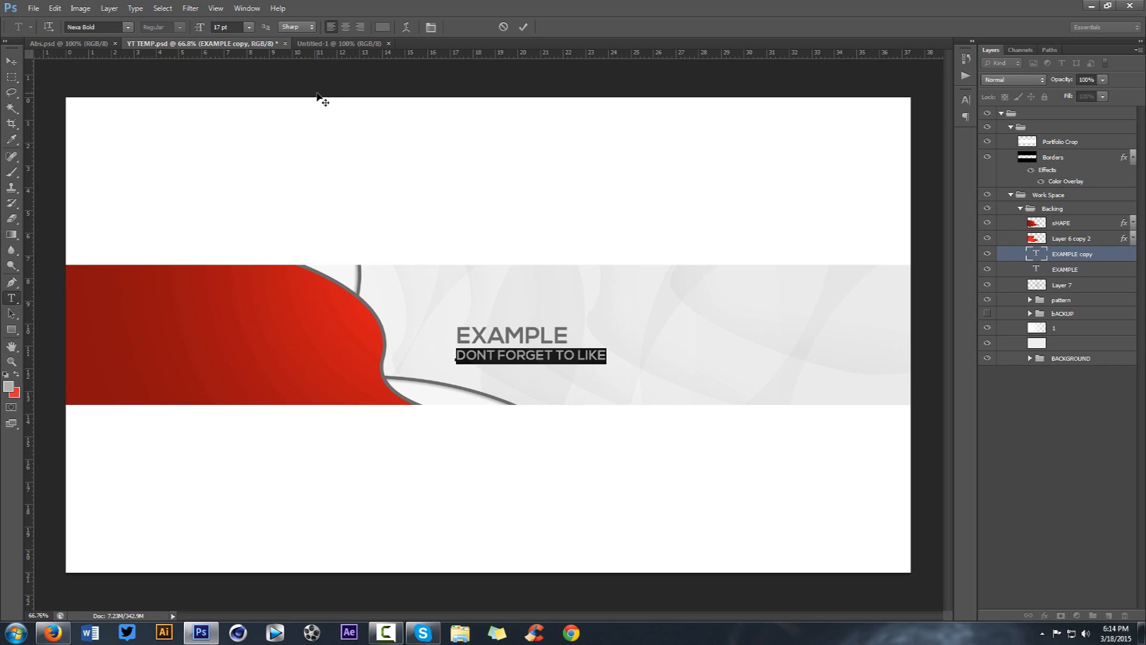
pyautogui.click(230, 27)
pyautogui.press('Down')
pyautogui.press('Down')
pyautogui.press('Down')
pyautogui.press('Down')
pyautogui.press('Down')
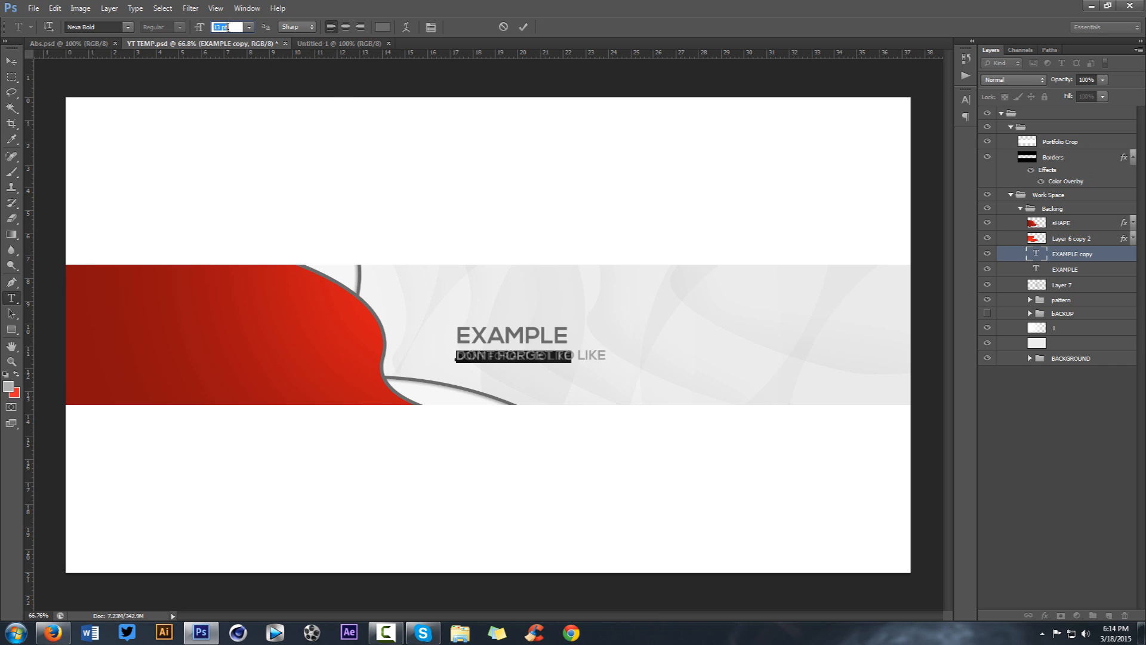
pyautogui.press('Down')
pyautogui.press('Down')
pyautogui.press('Down')
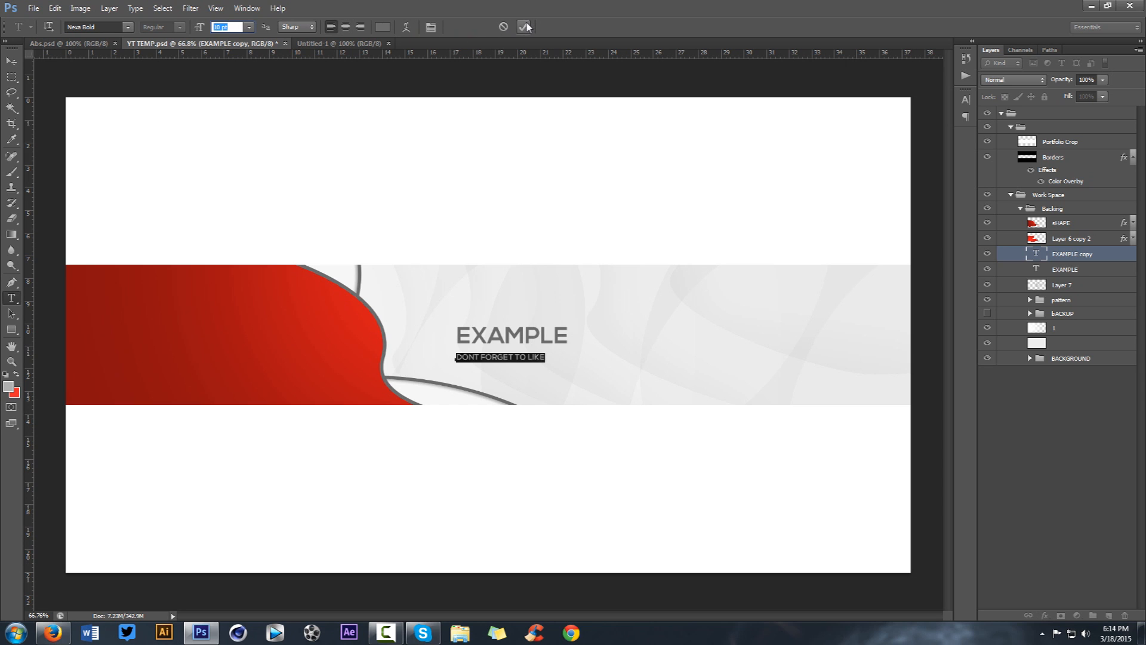
pyautogui.click(524, 27)
# Step: Centre the small DONT FORGET TO LIKE line closely beneath the EXAMPLE title
pyautogui.press('v')
pyautogui.moveTo(510, 246); pyautogui.dragTo(524, 239)
pyautogui.hotkey('shift', 'Up')
pyautogui.press('Down')
pyautogui.press('Down')
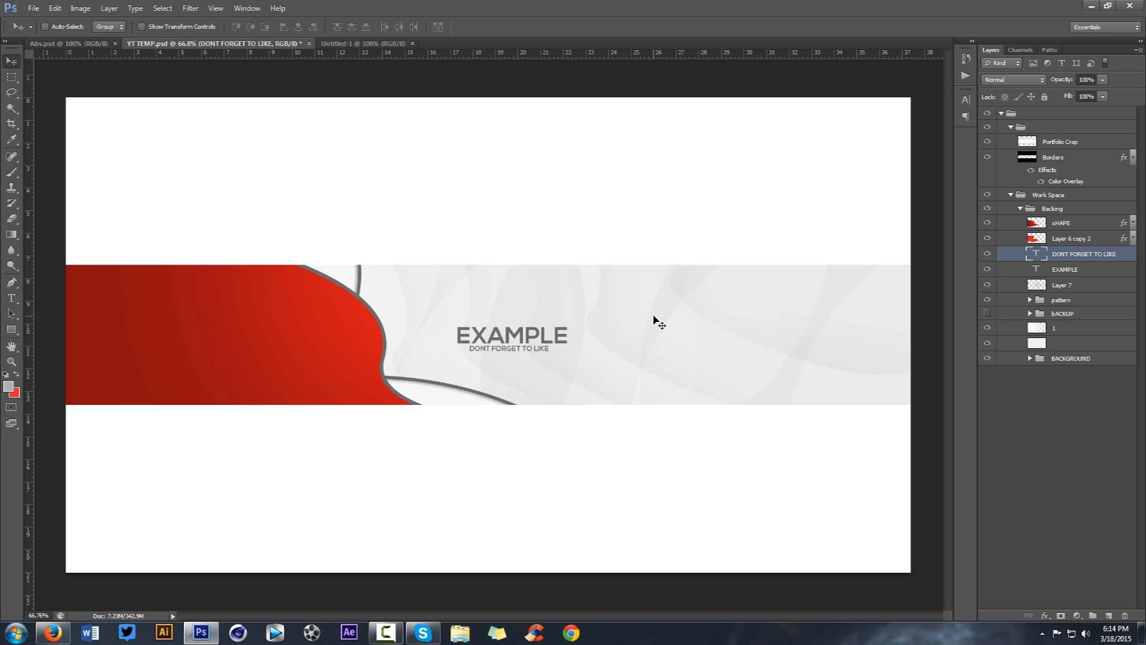
# Step: Draw a closed, curved path over the lower-left part of the red shape on a new layer above sHAPE, using Abs.psd as reference
pyautogui.click(94, 46)
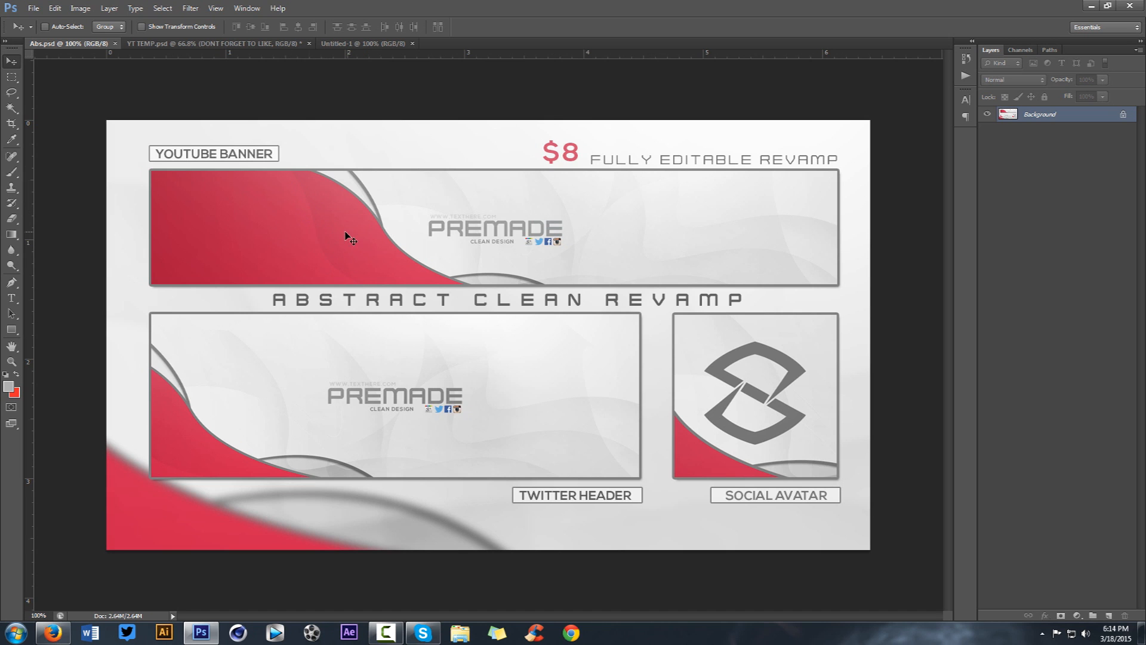
pyautogui.click(174, 44)
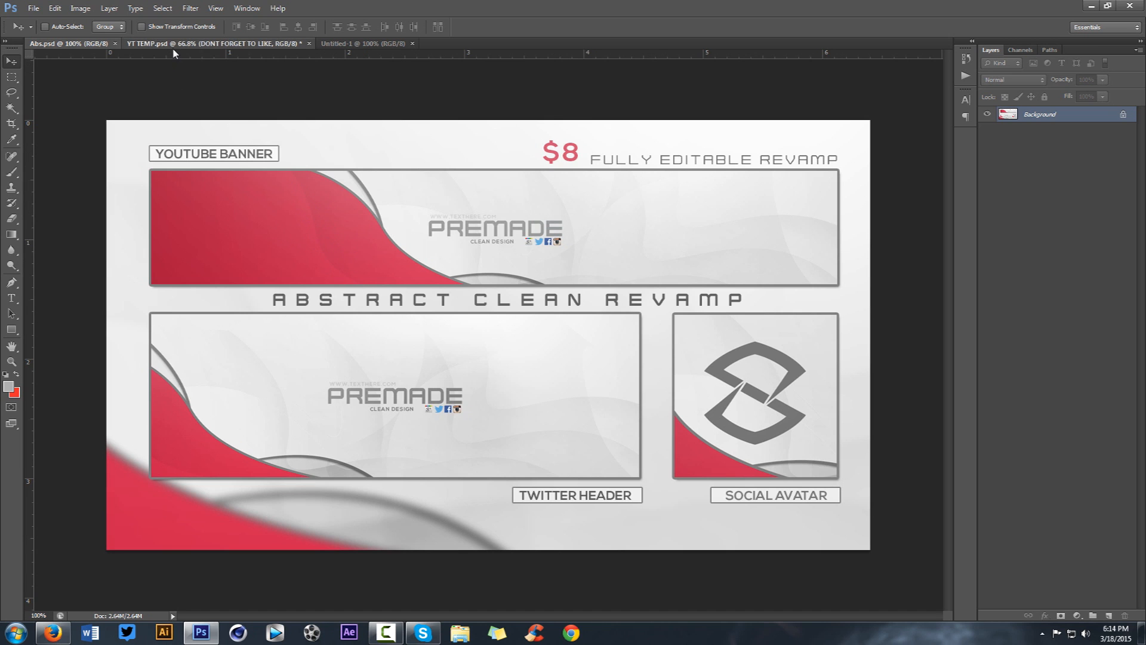
pyautogui.click(1067, 223)
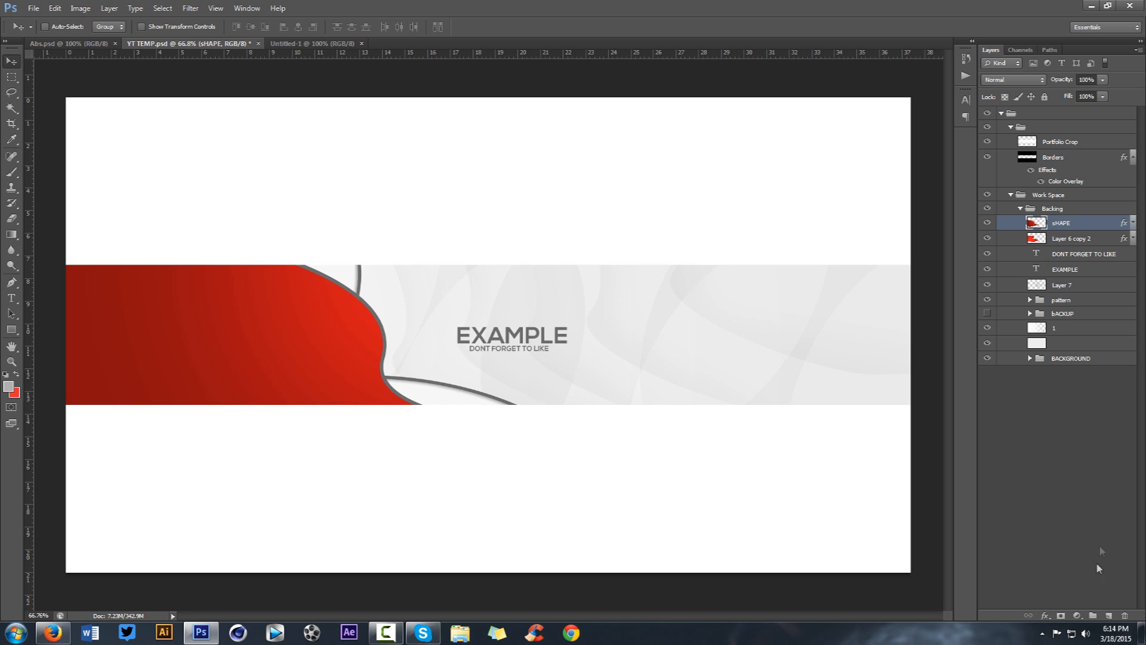
pyautogui.click(1106, 614)
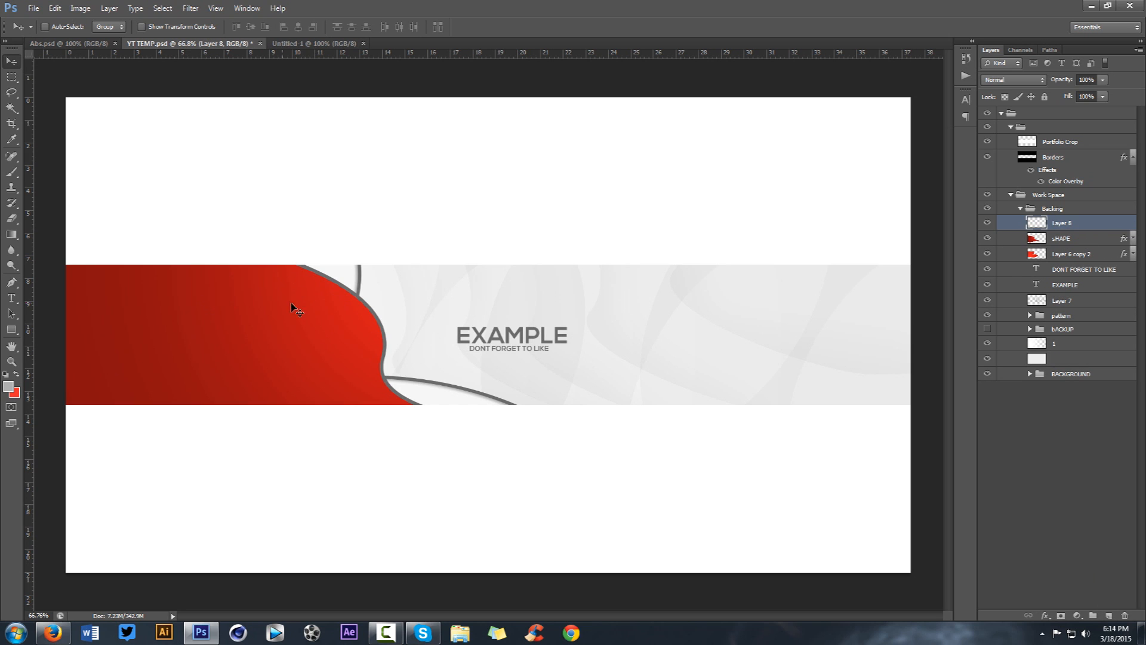
pyautogui.press('p')
pyautogui.click(154, 244)
pyautogui.moveTo(265, 346); pyautogui.dragTo(263, 407)
pyautogui.moveTo(480, 452); pyautogui.dragTo(498, 453)
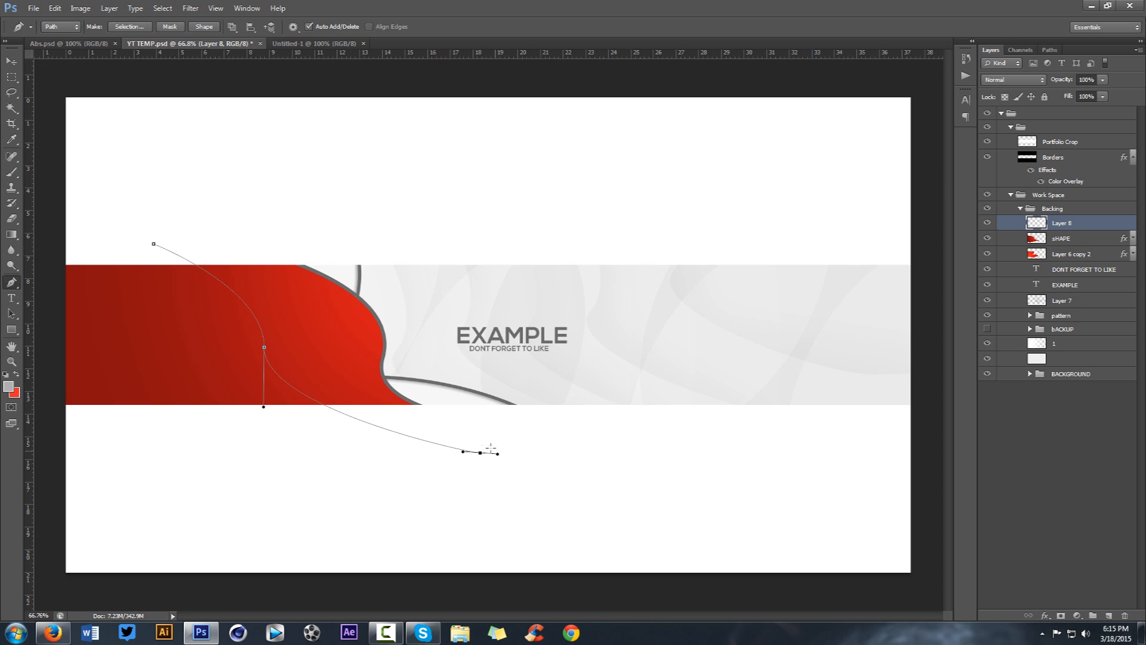
pyautogui.click(237, 482)
pyautogui.click(48, 445)
pyautogui.click(40, 251)
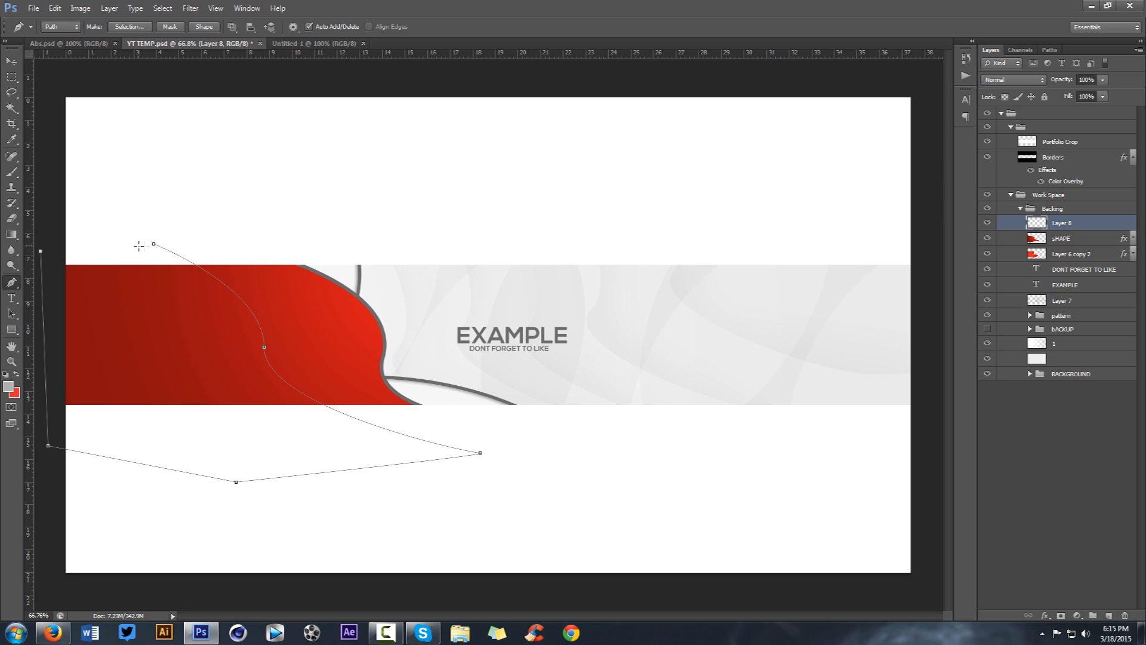
pyautogui.click(154, 243)
# Step: Fill the curved path with white, then delete the path
pyautogui.rightClick(300, 261)
pyautogui.click(334, 331)
pyautogui.click(594, 197)
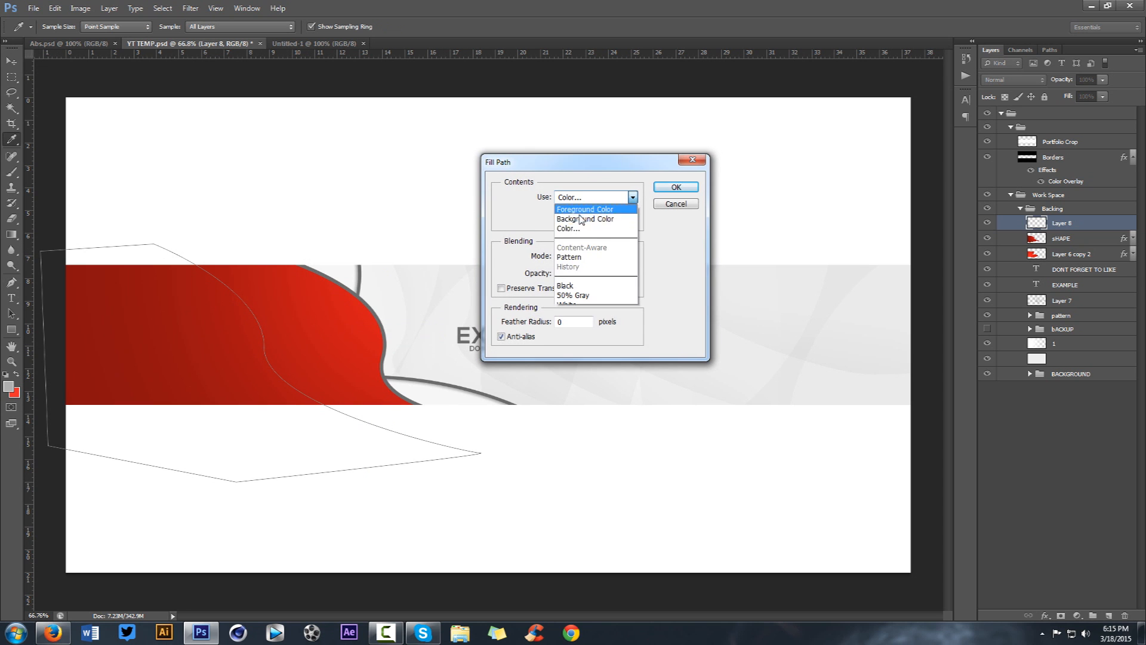
pyautogui.click(570, 304)
pyautogui.click(664, 188)
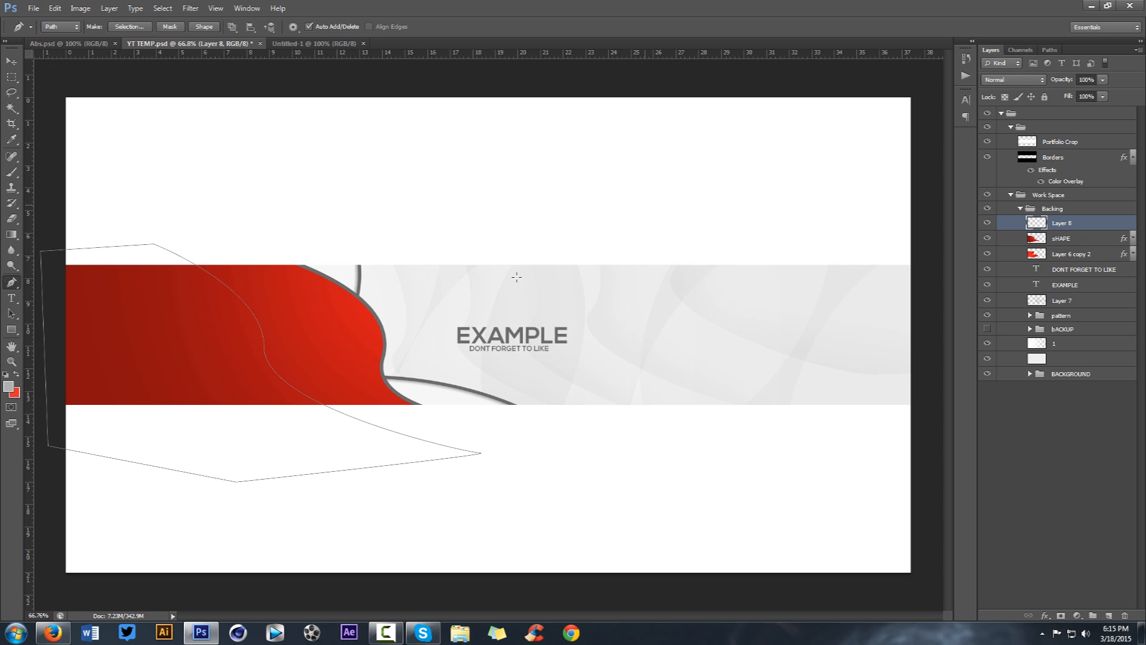
pyautogui.rightClick(517, 278)
pyautogui.click(555, 298)
# Step: Set the filled curve layer's blend mode to Overlay and its opacity to 23%
pyautogui.click(1015, 79)
pyautogui.click(1007, 221)
pyautogui.moveTo(1103, 79); pyautogui.dragTo(1056, 94)
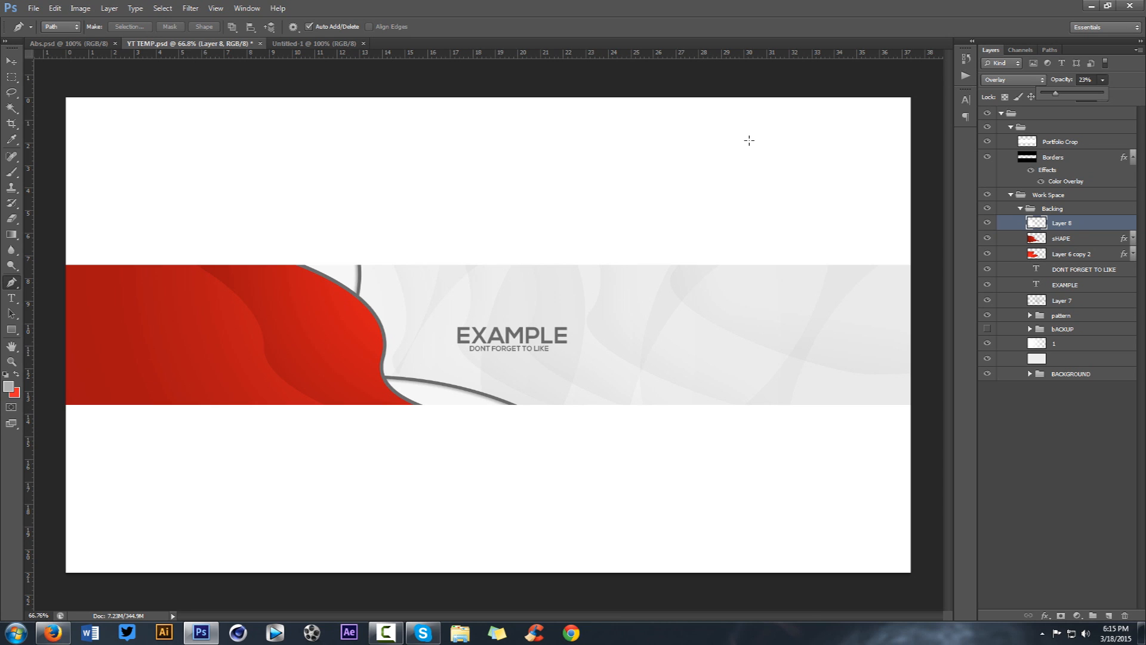
pyautogui.press('v')
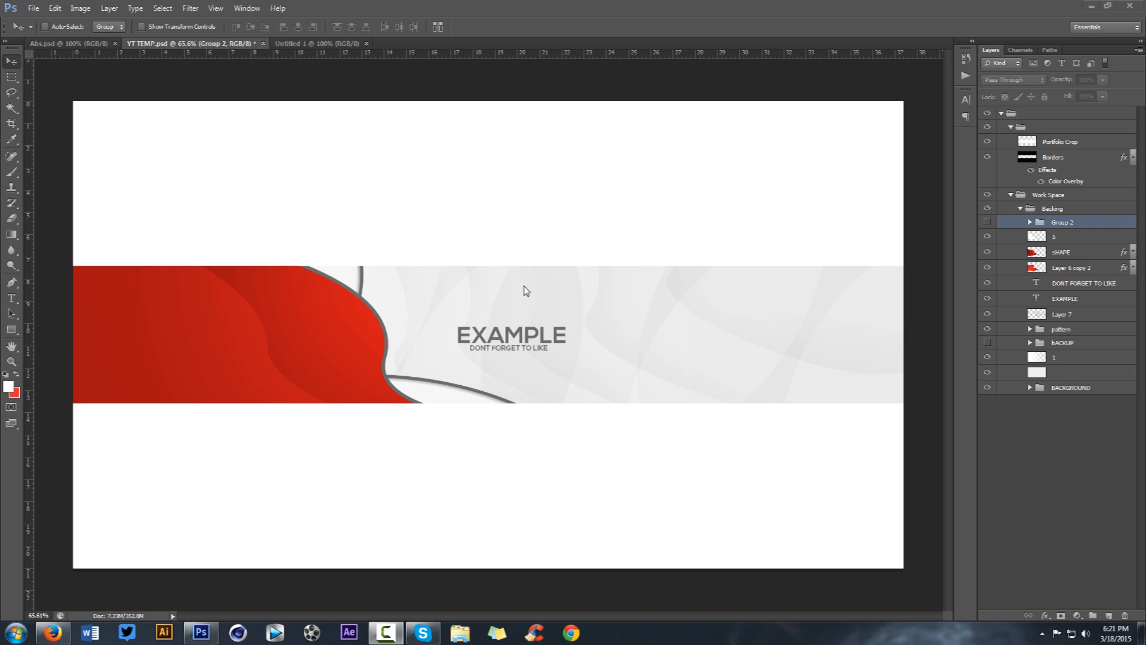
# Step: Compare the banner with the Abs.psd design and delete the hidden Group 2 from YT TEMP.psd
pyautogui.click(63, 43)
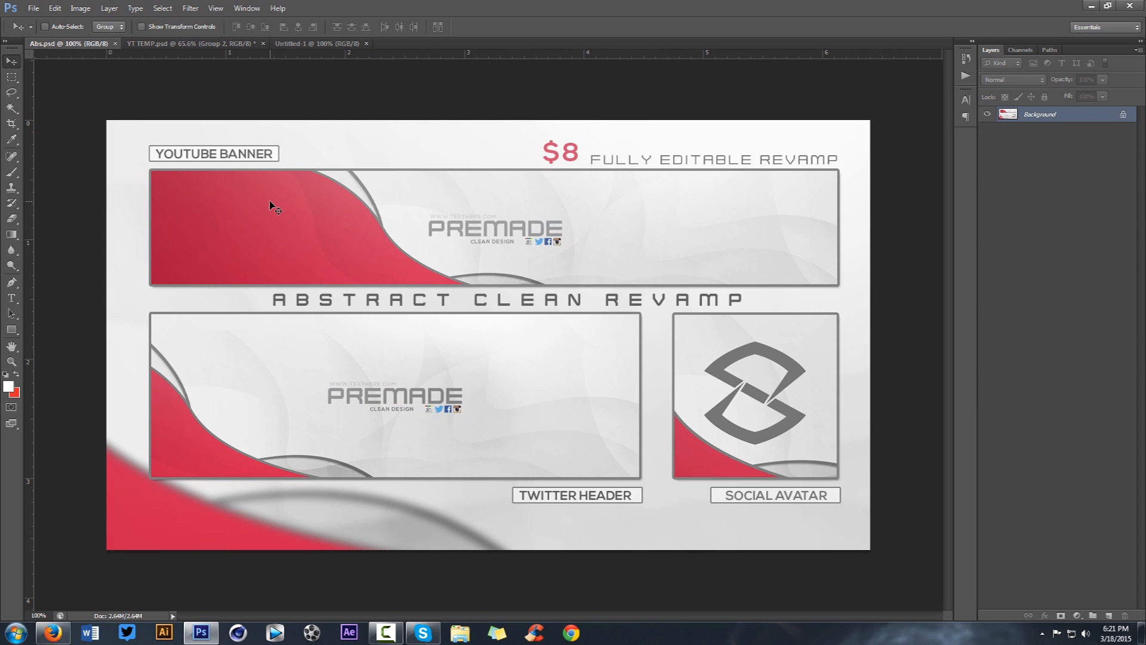
pyautogui.click(171, 44)
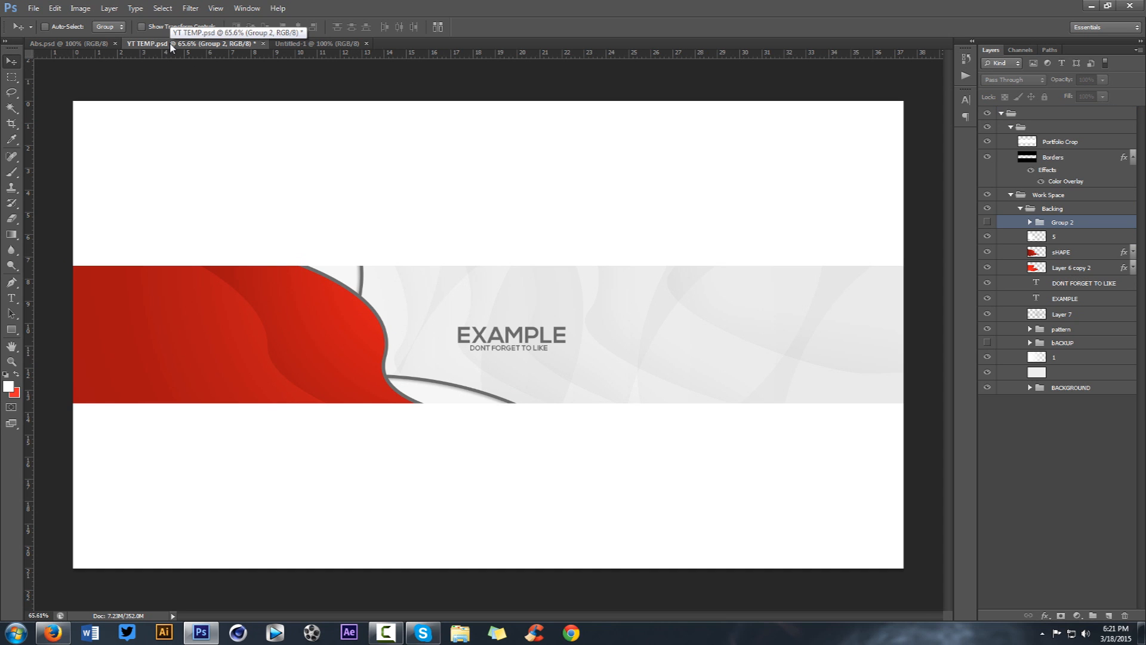
pyautogui.press('Delete')
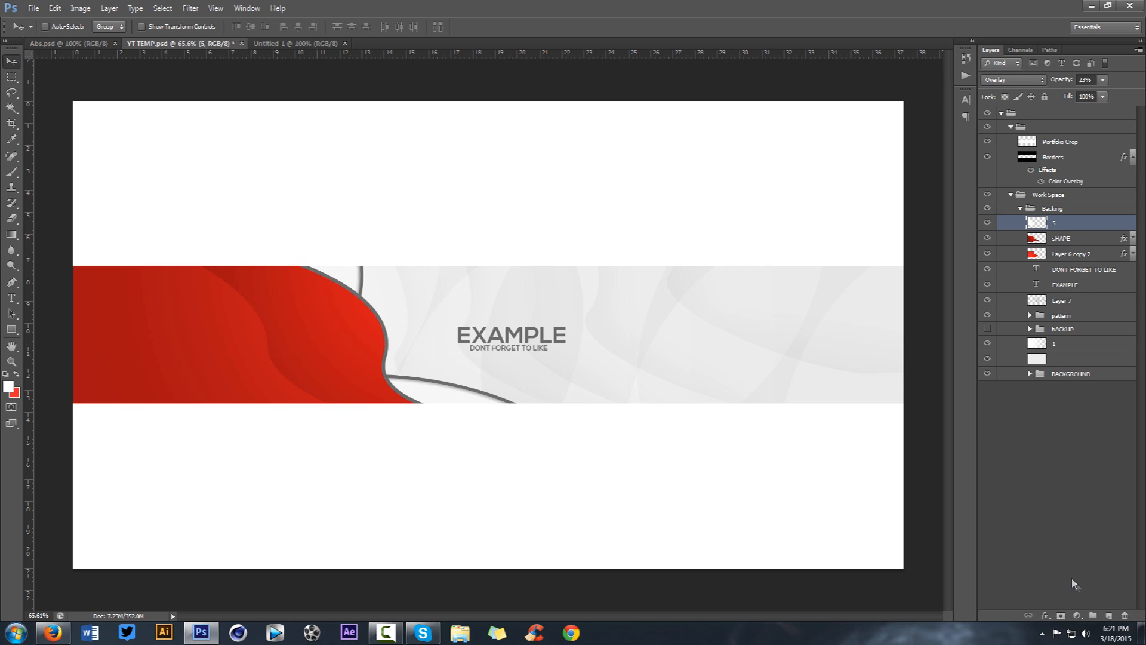
# Step: Add a new layer at the top of the Backing group and name it light ending
pyautogui.click(1109, 616)
pyautogui.doubleClick(1062, 223)
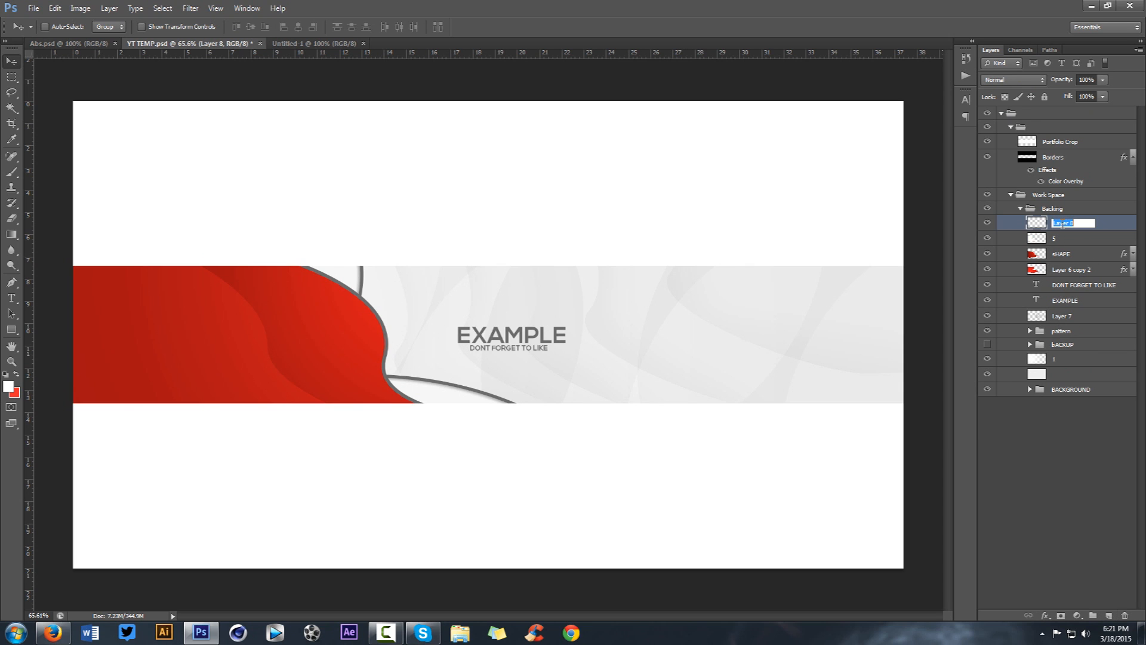
pyautogui.write('light ending')
pyautogui.press('Return')
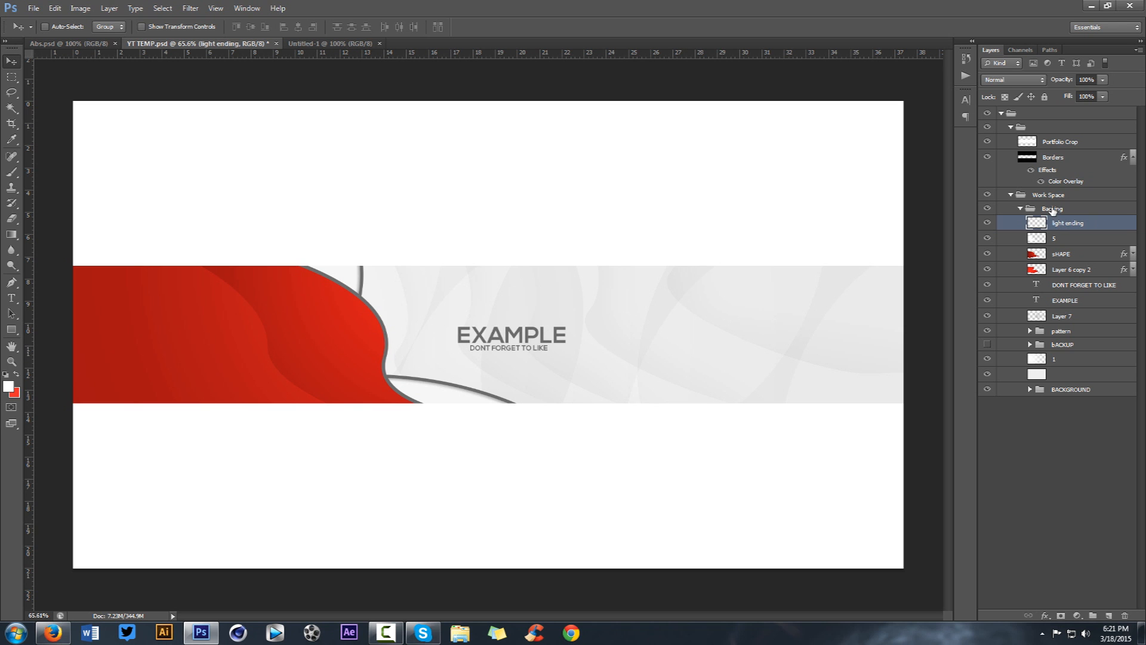
# Step: Paint a large, soft white glow over the banner's right part with a 1981 px brush at 0% hardness
pyautogui.press('b')
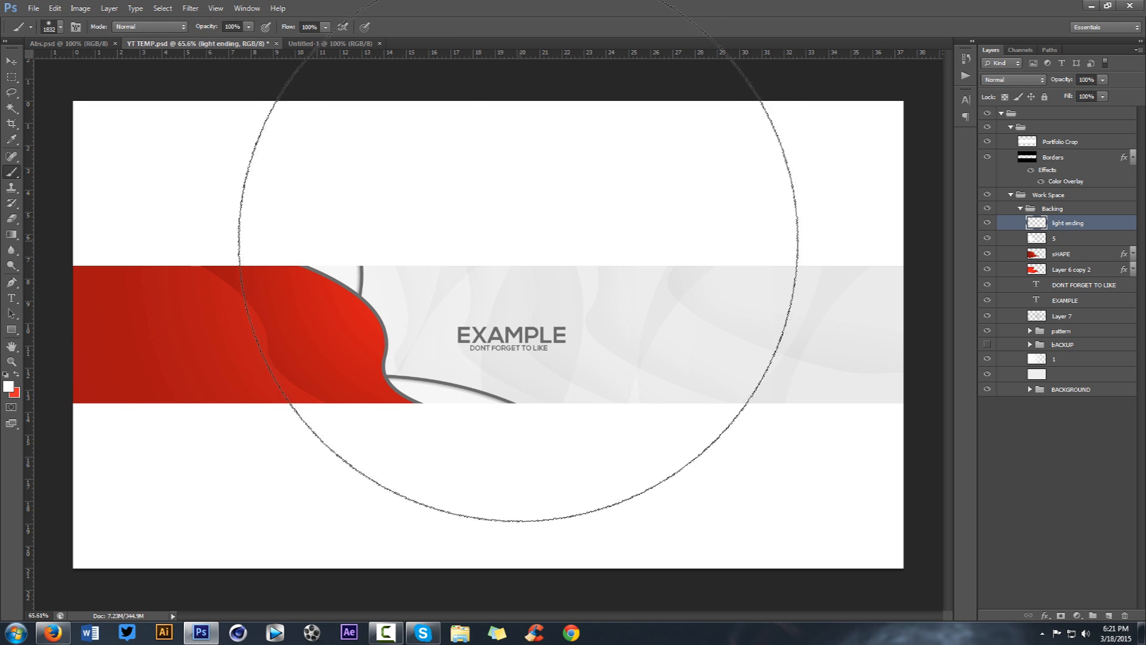
pyautogui.click(9, 386)
pyautogui.click(908, 256)
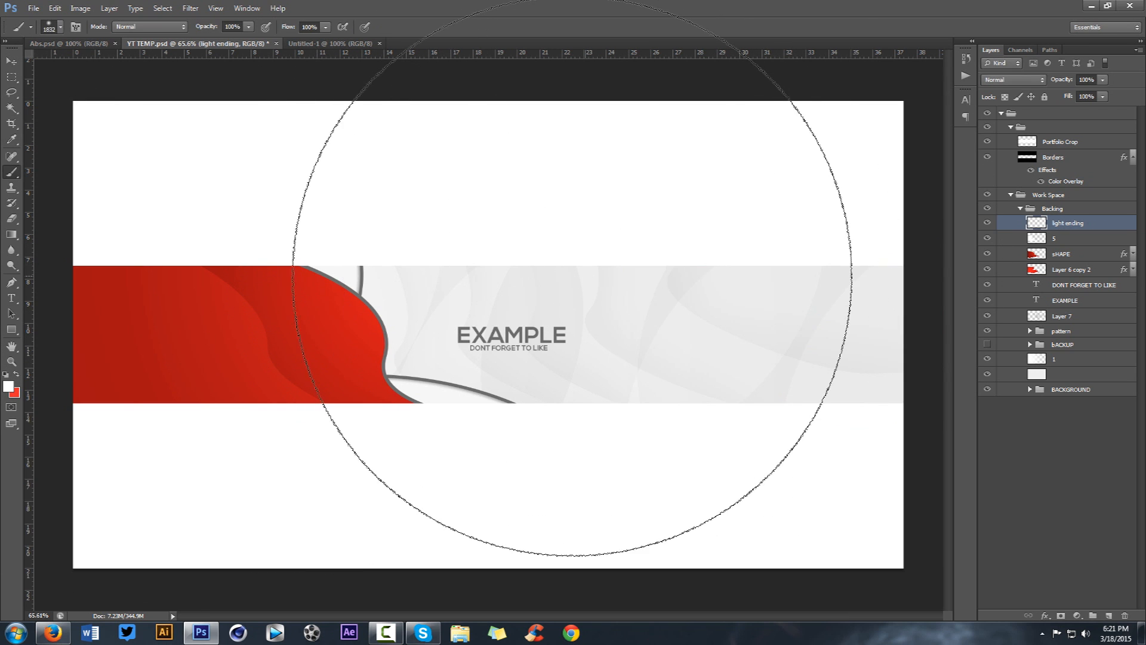
pyautogui.click(680, 271)
pyautogui.moveTo(679, 271); pyautogui.dragTo(702, 273)
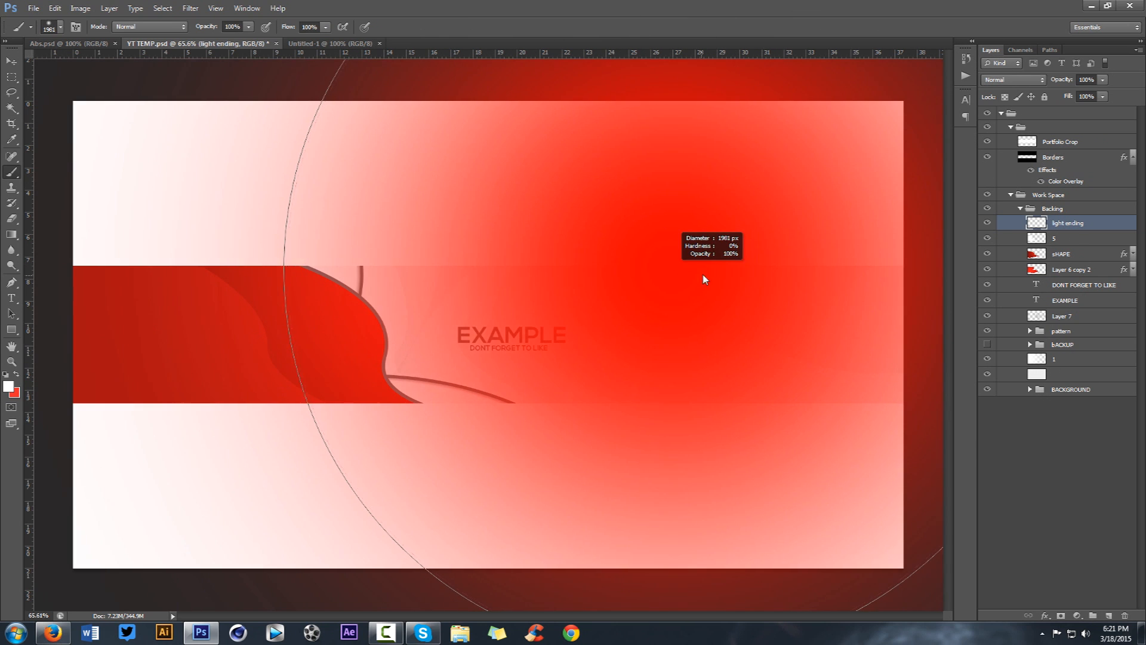
pyautogui.click(830, 249)
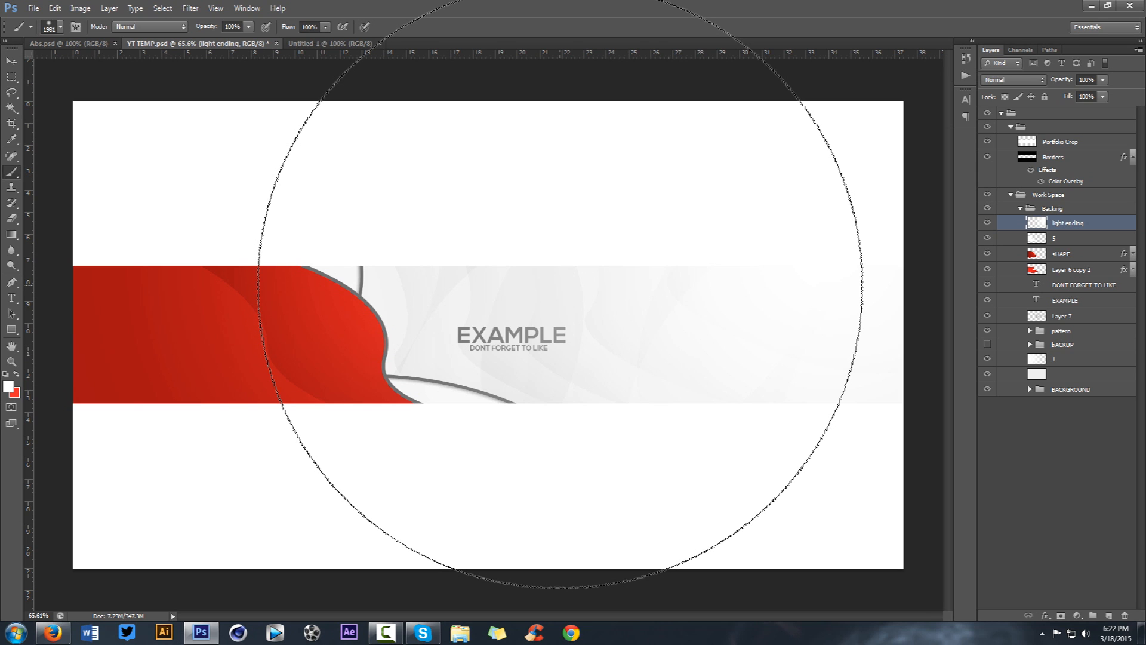
# Step: Lower the light ending layer's opacity to 71% and compare the banner with and without it
pyautogui.click(1102, 80)
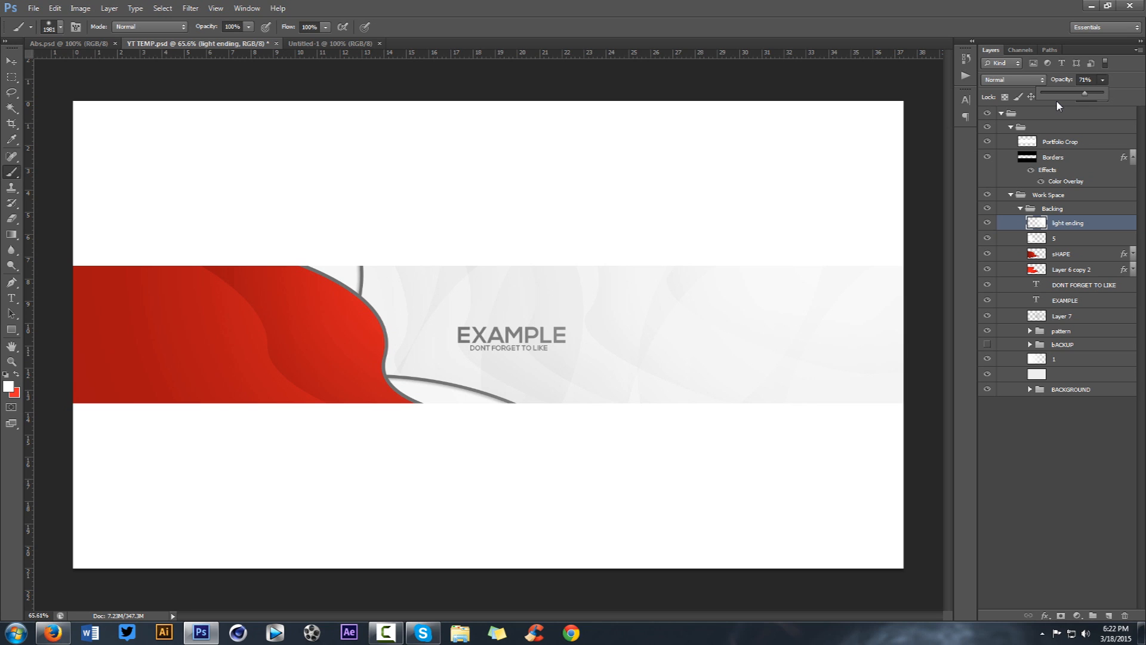
pyautogui.click(987, 224)
pyautogui.click(986, 224)
# Step: Brush another soft white glow over the banner on a new layer above light ending and set that layer's opacity to 66%
pyautogui.click(1108, 616)
pyautogui.hotkey('ctrl', '-')
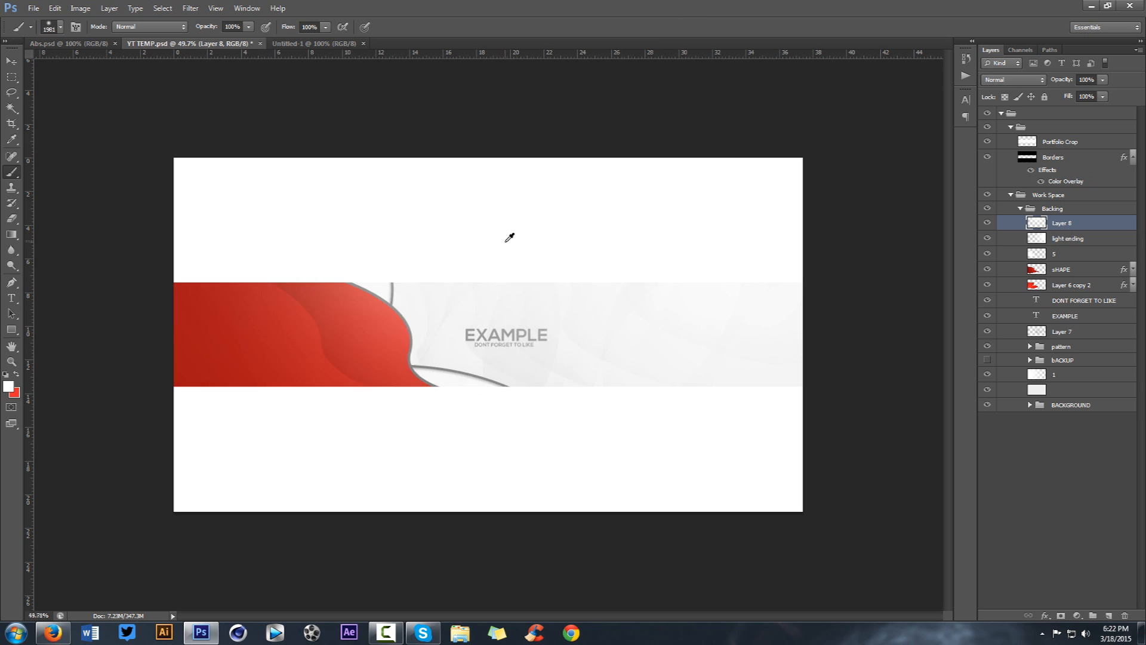
pyautogui.scroll(3, 506, 236)
pyautogui.click(1103, 79)
pyautogui.moveTo(1104, 93); pyautogui.dragTo(1082, 96)
# Step: Erase the new glow over the banner's right end with a soft 719 px eraser
pyautogui.press('e')
pyautogui.moveTo(762, 340)
pyautogui.mouseDown()
pyautogui.moveTo(836, 362)
pyautogui.moveTo(878, 234)
pyautogui.mouseUp()
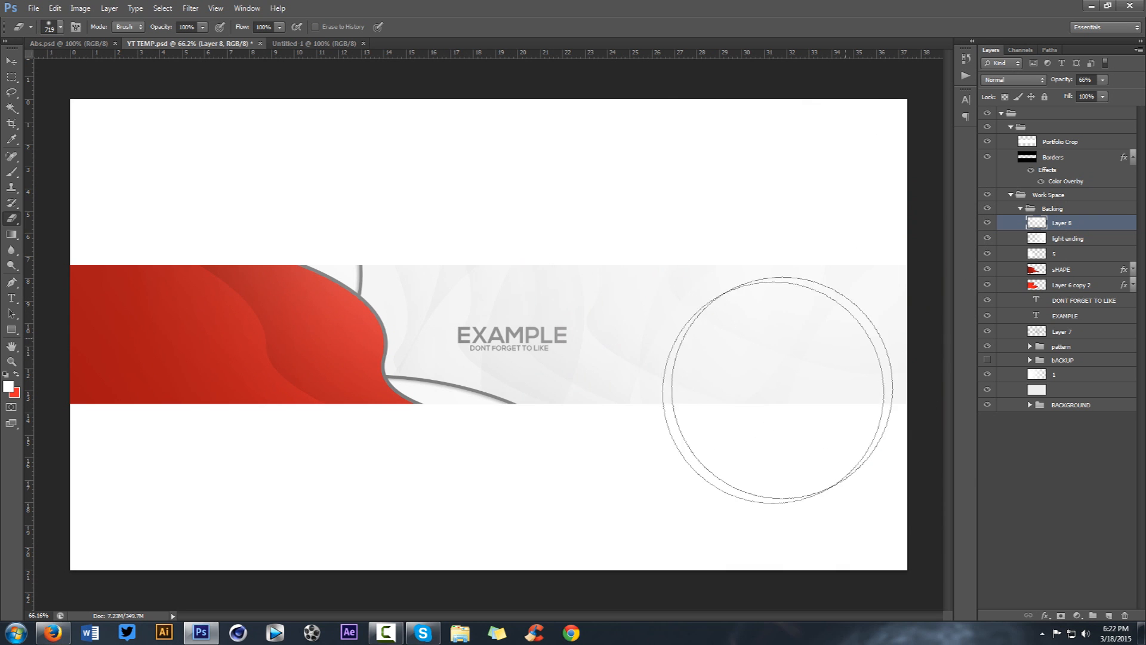